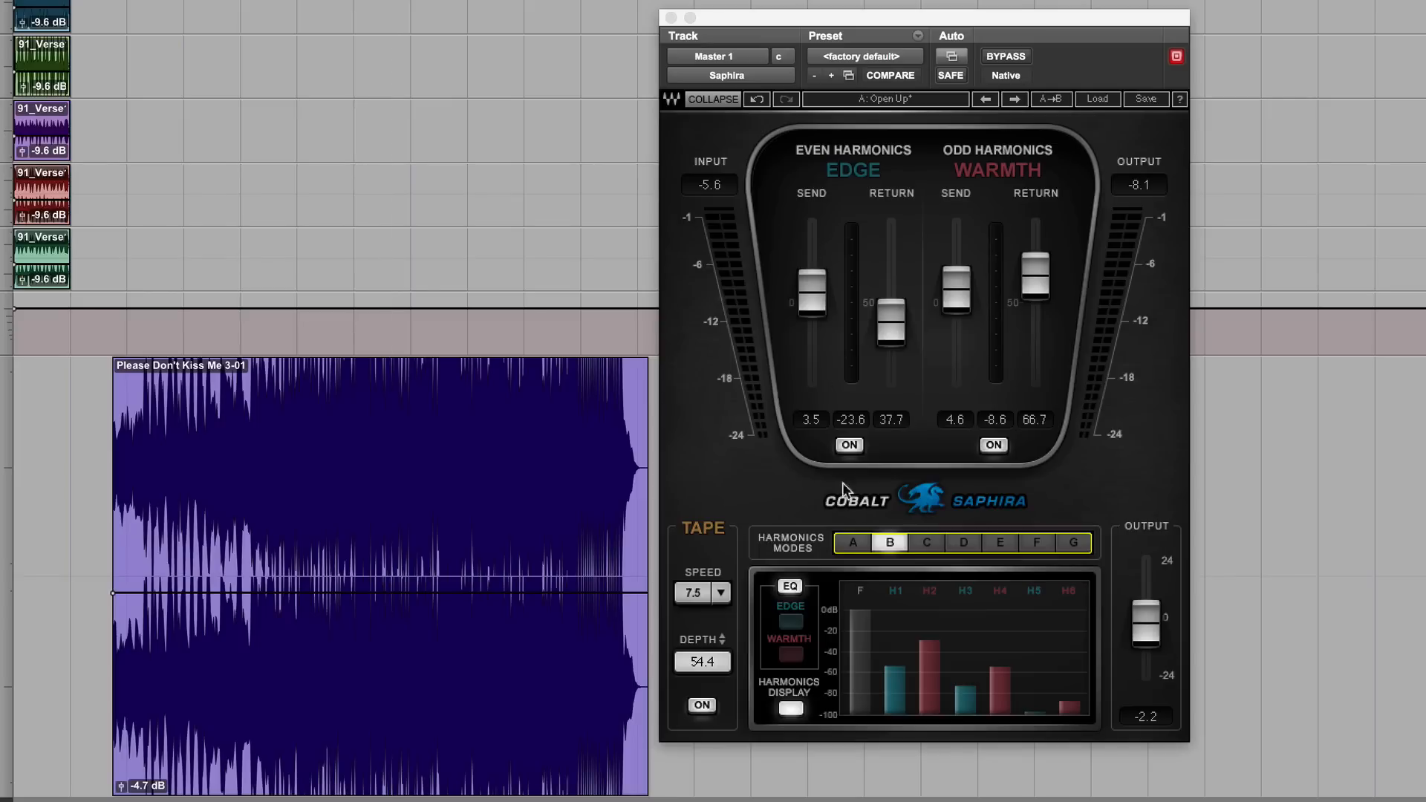
# Examine the EQ curves of the Edge and Warmth harmonics in turn, ending on the Warmth curve.
pyautogui.click(792, 621)
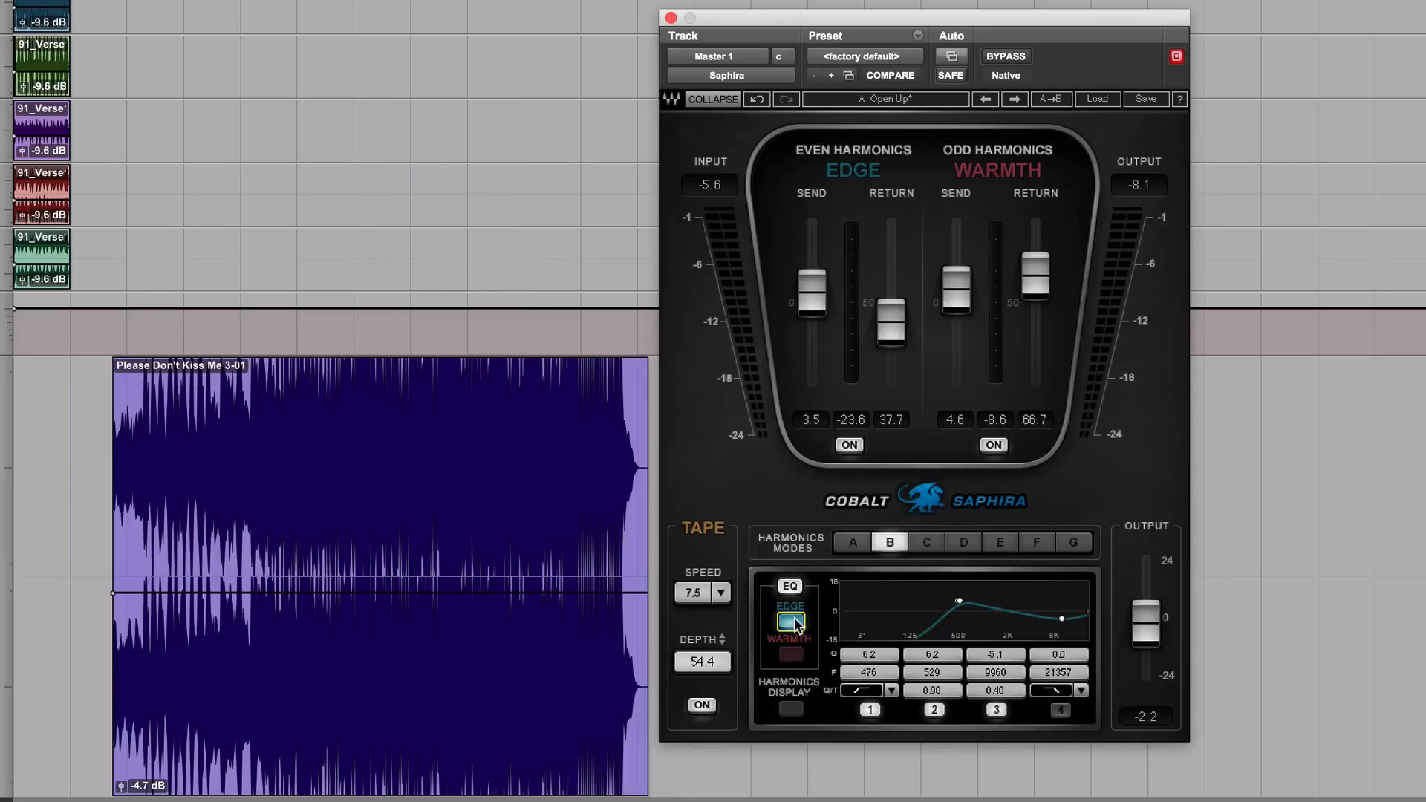
pyautogui.click(799, 654)
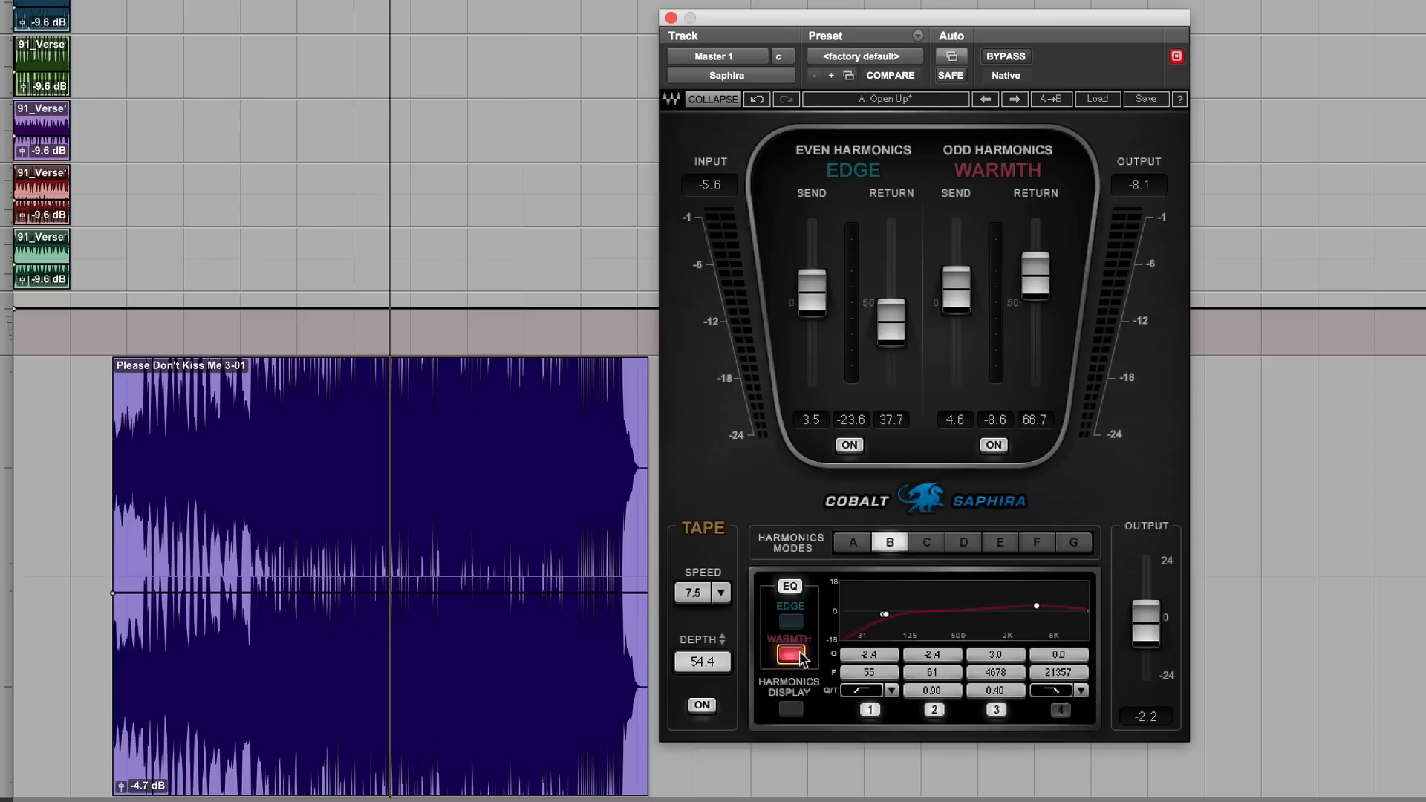
pyautogui.click(795, 621)
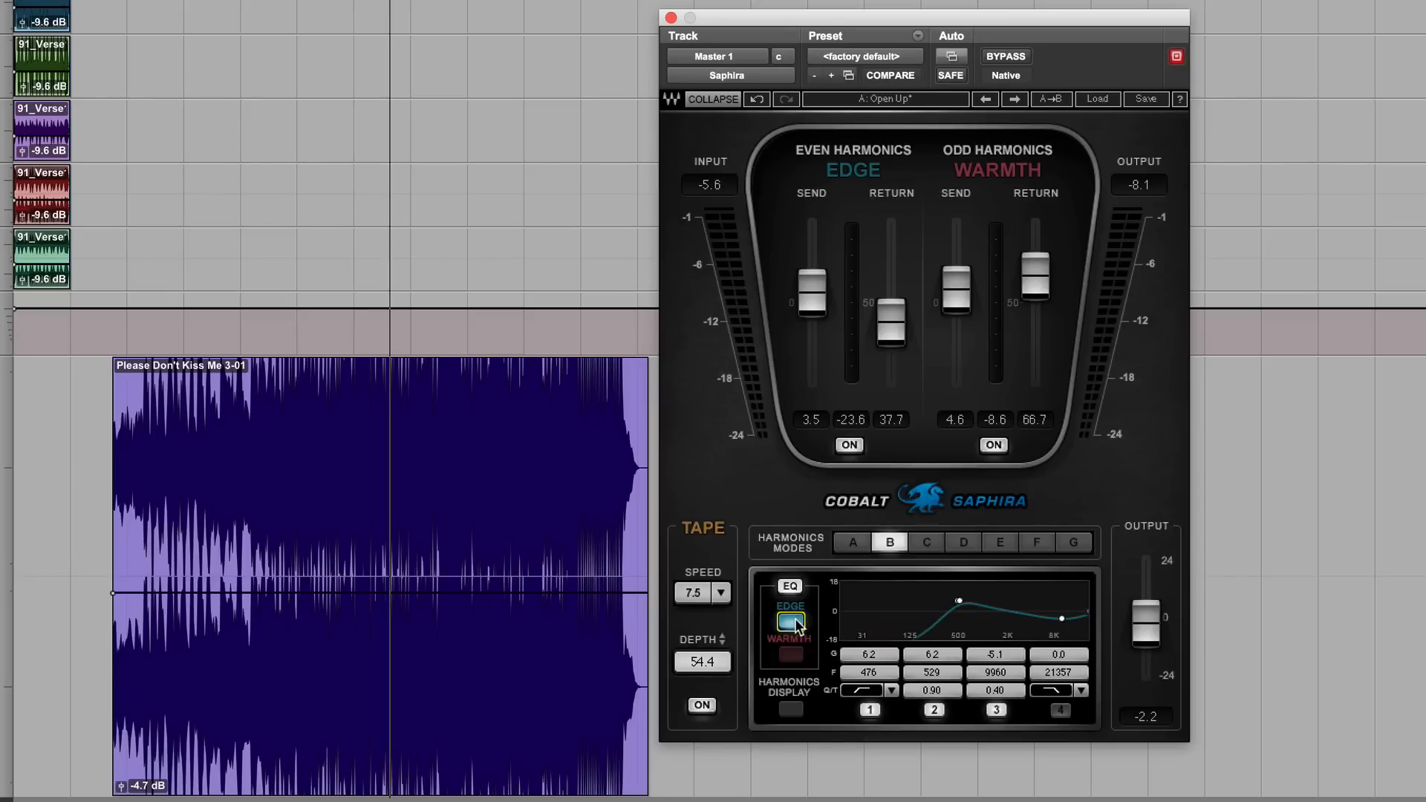
pyautogui.click(796, 653)
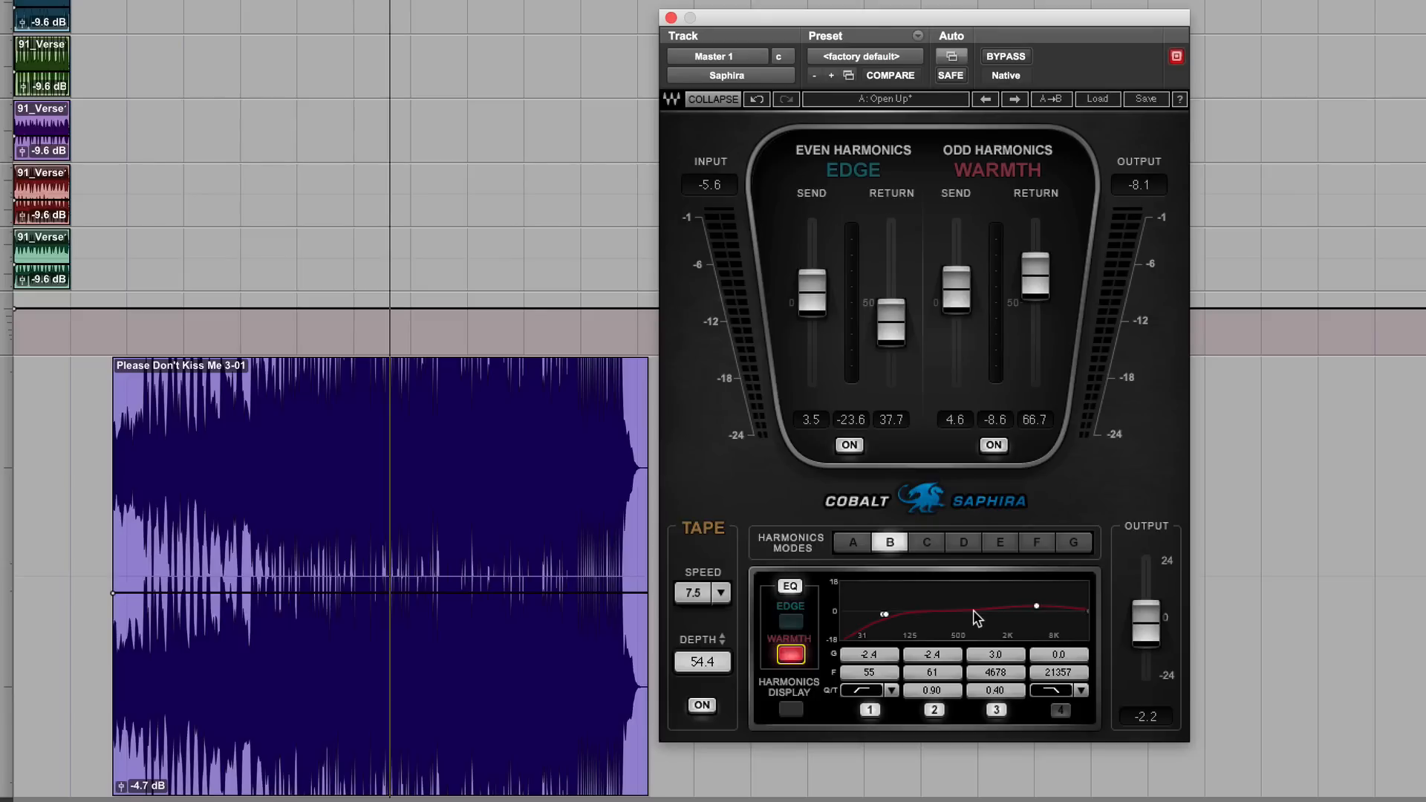
# Set the harmonics mode to F and look over the tape speed choices and depth, keeping the speed at 7.5.
pyautogui.click(1032, 544)
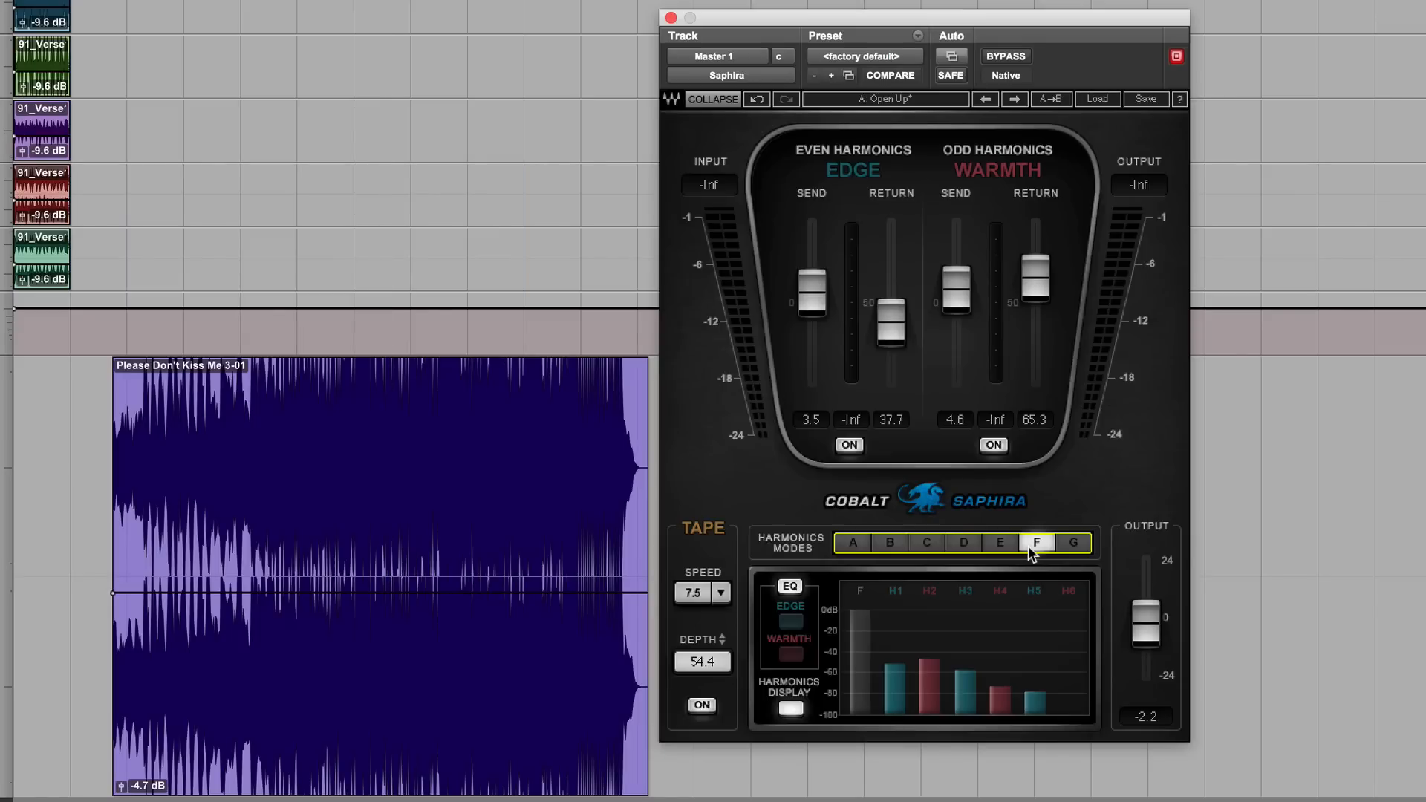
pyautogui.click(720, 594)
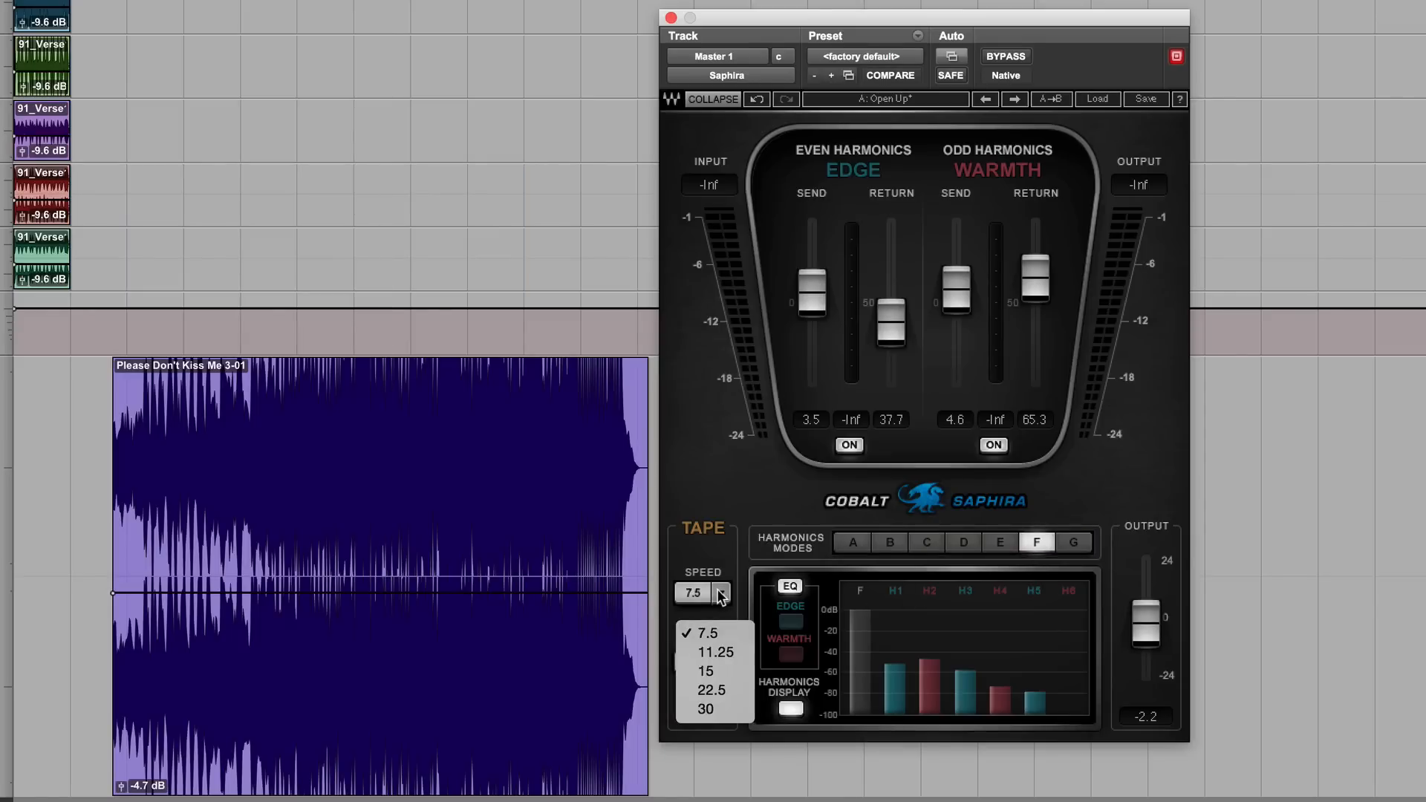
pyautogui.click(696, 501)
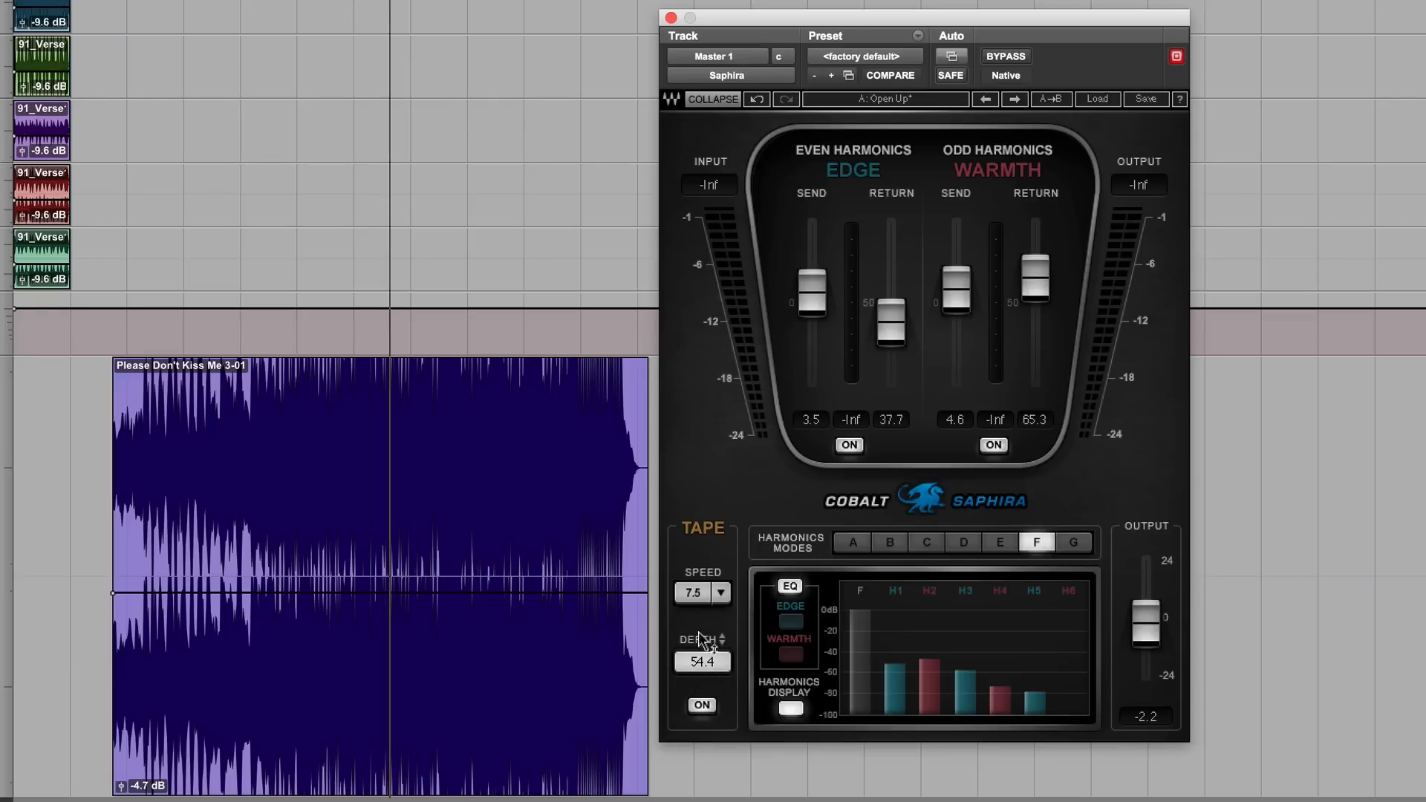
pyautogui.moveTo(698, 659); pyautogui.dragTo(704, 620)
# Play the song with the Saphira effect bypassed, and re-enable the effect to compare the sound.
pyautogui.click(994, 54)
pyautogui.press('space')
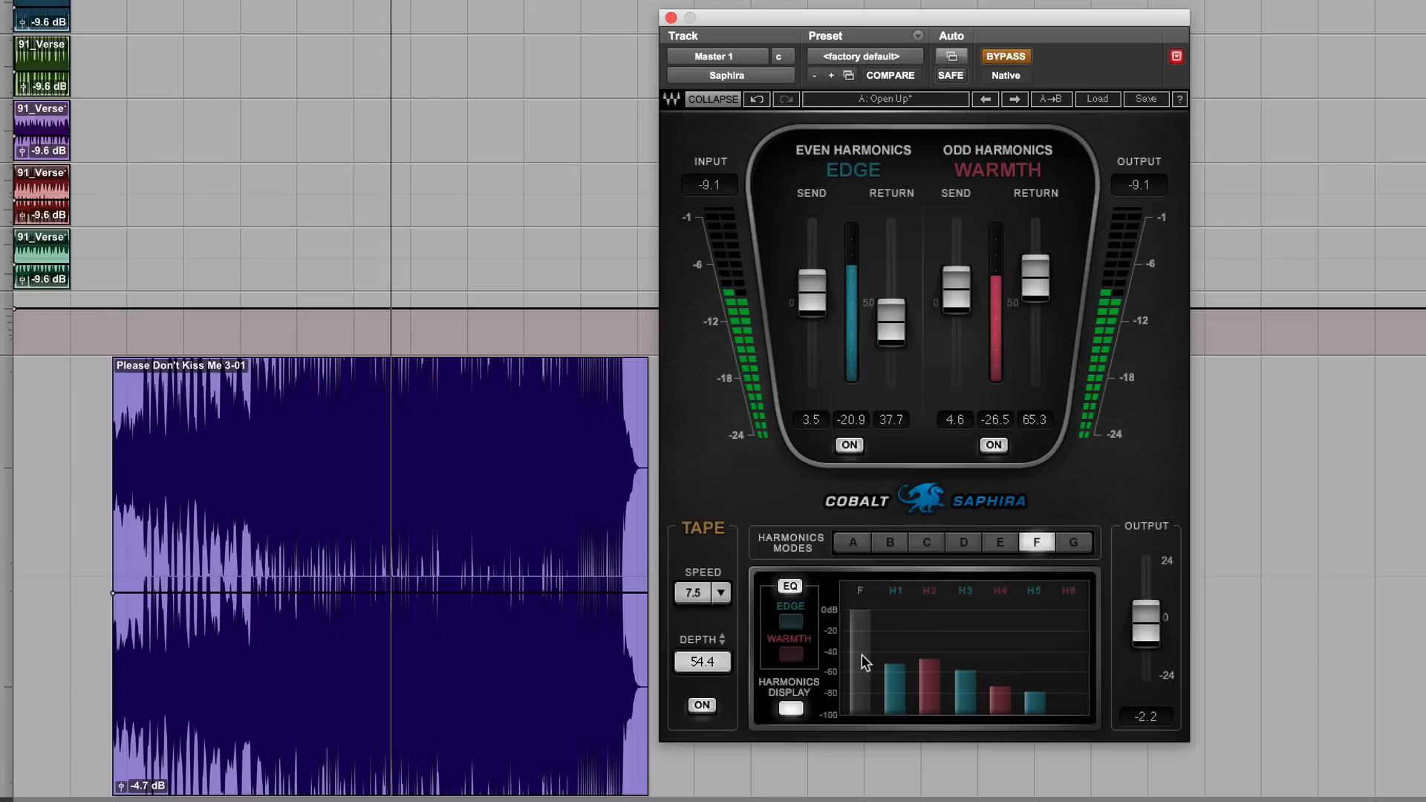
pyautogui.click(1022, 58)
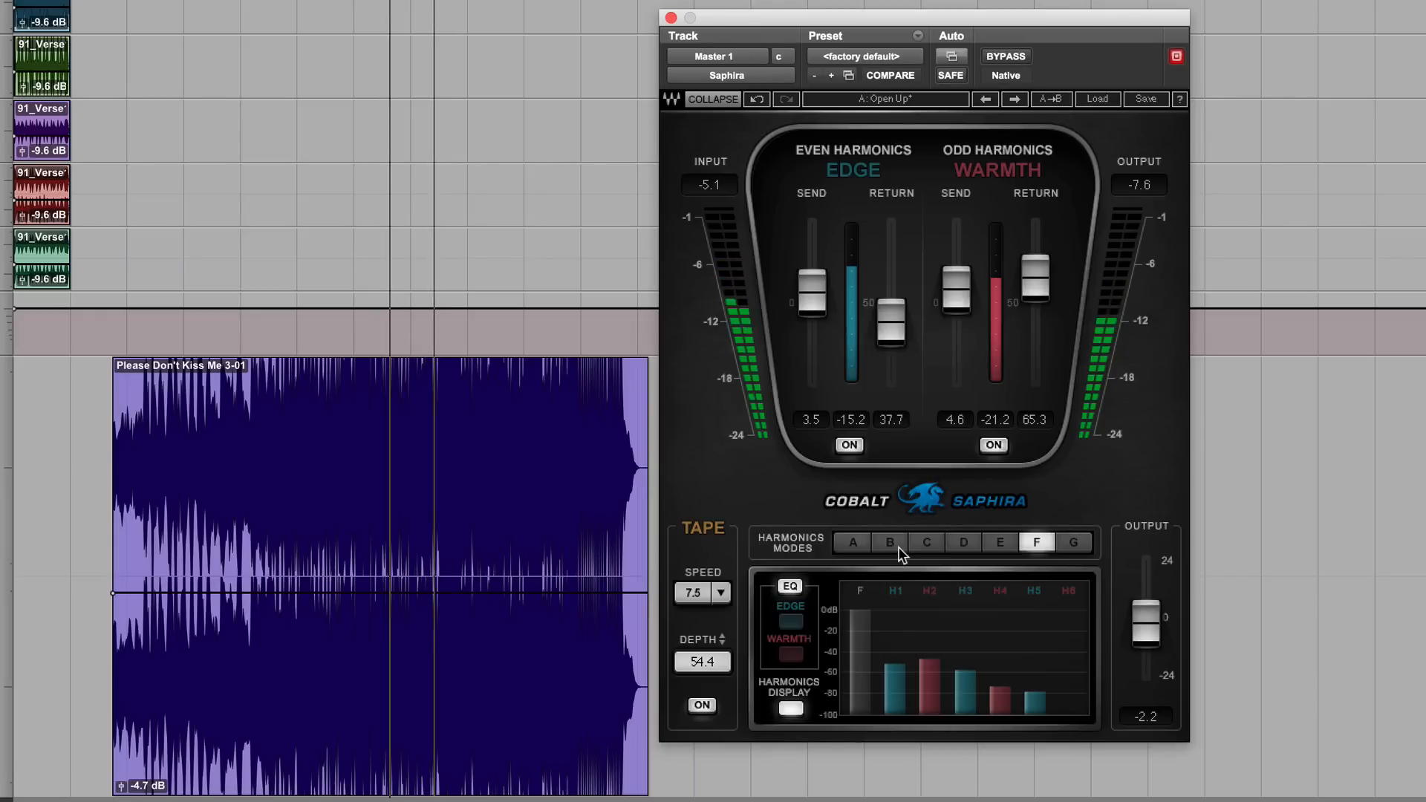
# Audition harmonics mode A with the Warmth return raised to 75.1, and change the mode to B.
pyautogui.click(845, 542)
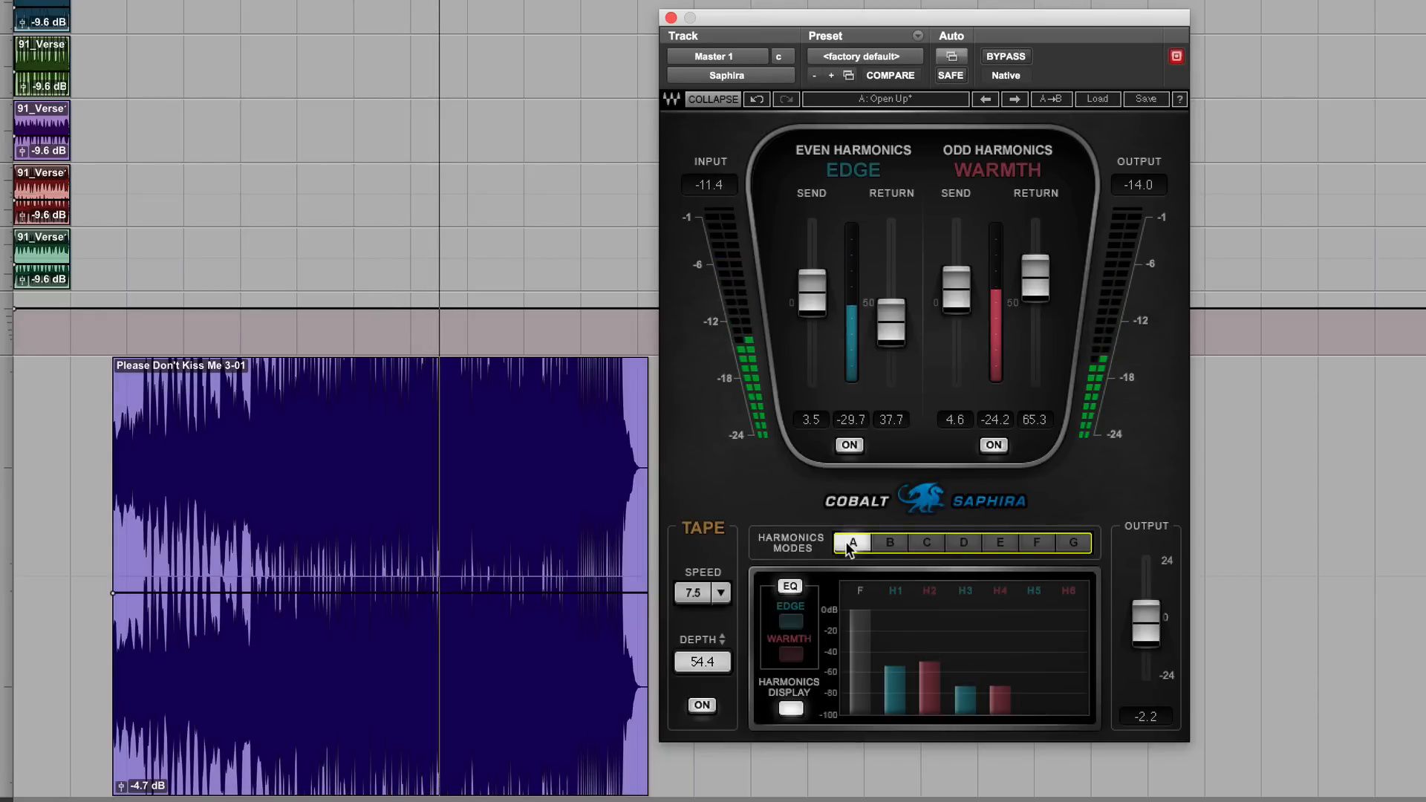
pyautogui.moveTo(1022, 287); pyautogui.dragTo(1022, 271)
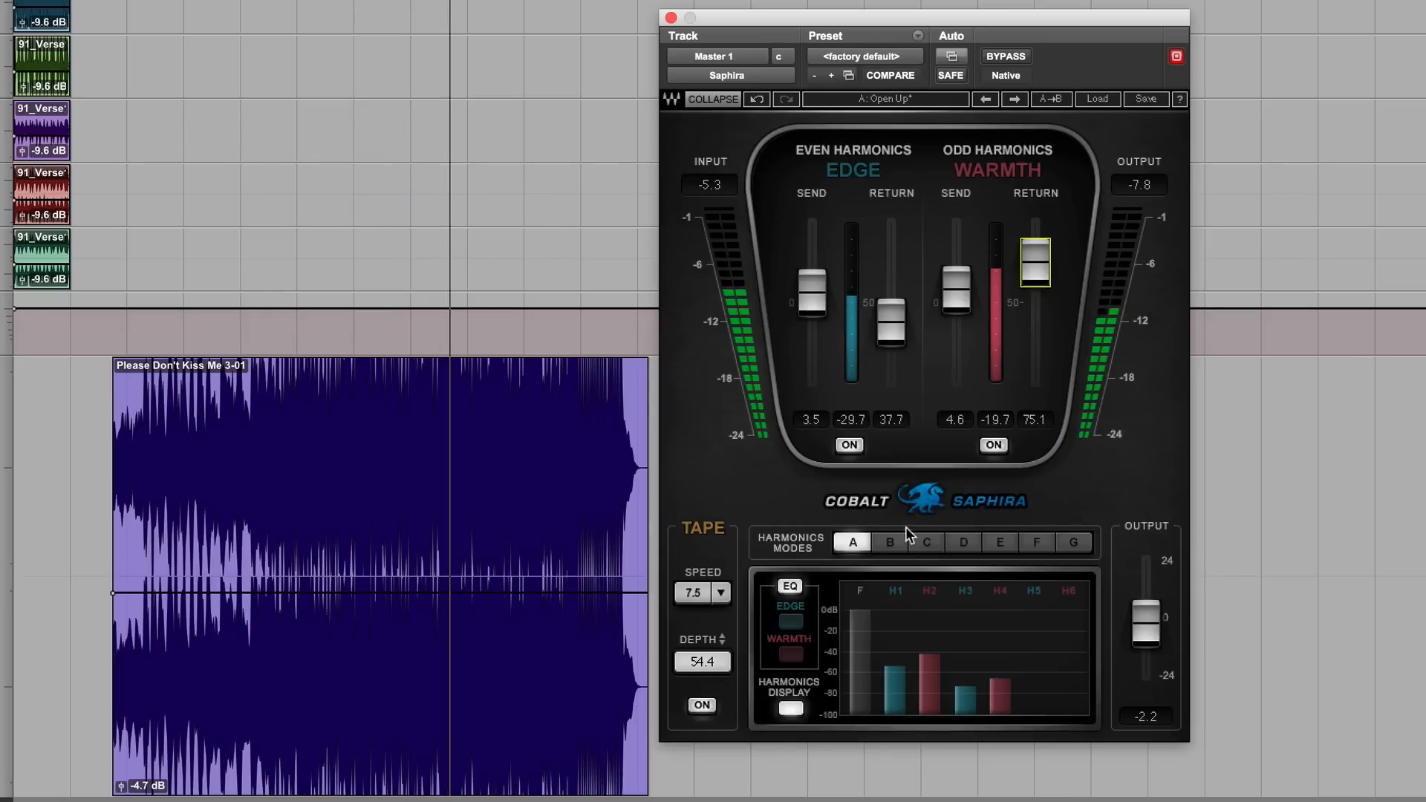
pyautogui.click(893, 544)
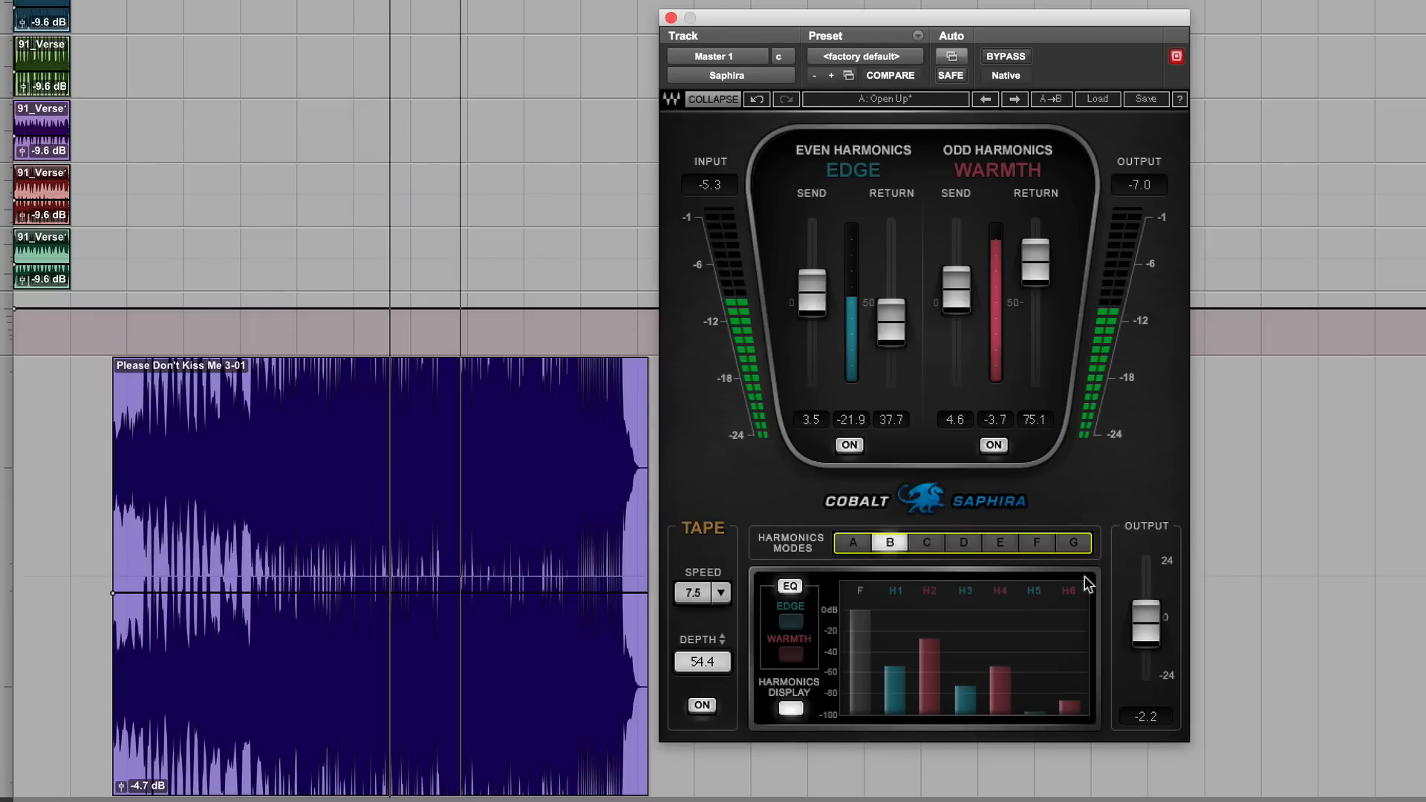
# Lower the Warmth return to 71.6 and compare the processed sound with the bypassed sound during playback.
pyautogui.click(1022, 60)
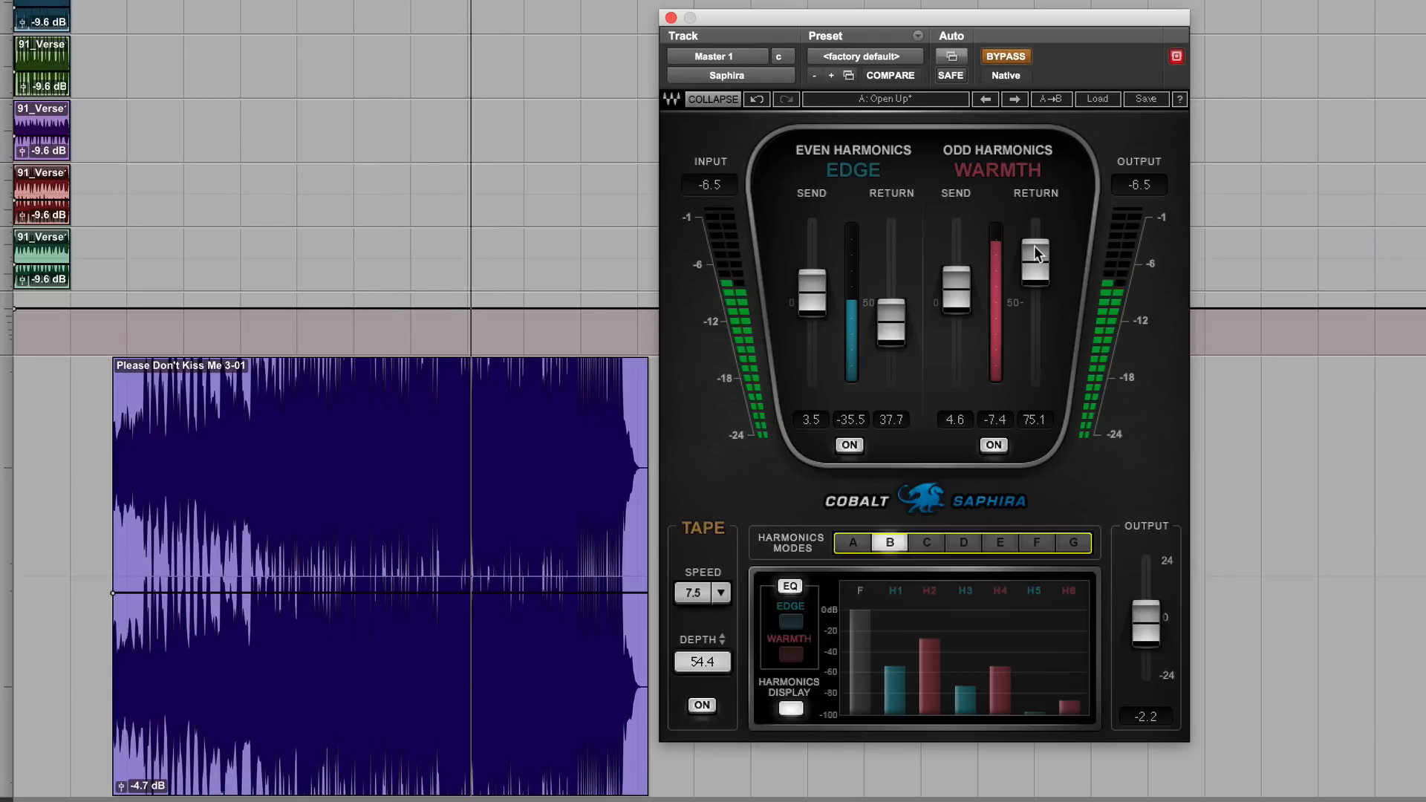
pyautogui.moveTo(1034, 245); pyautogui.dragTo(1035, 268)
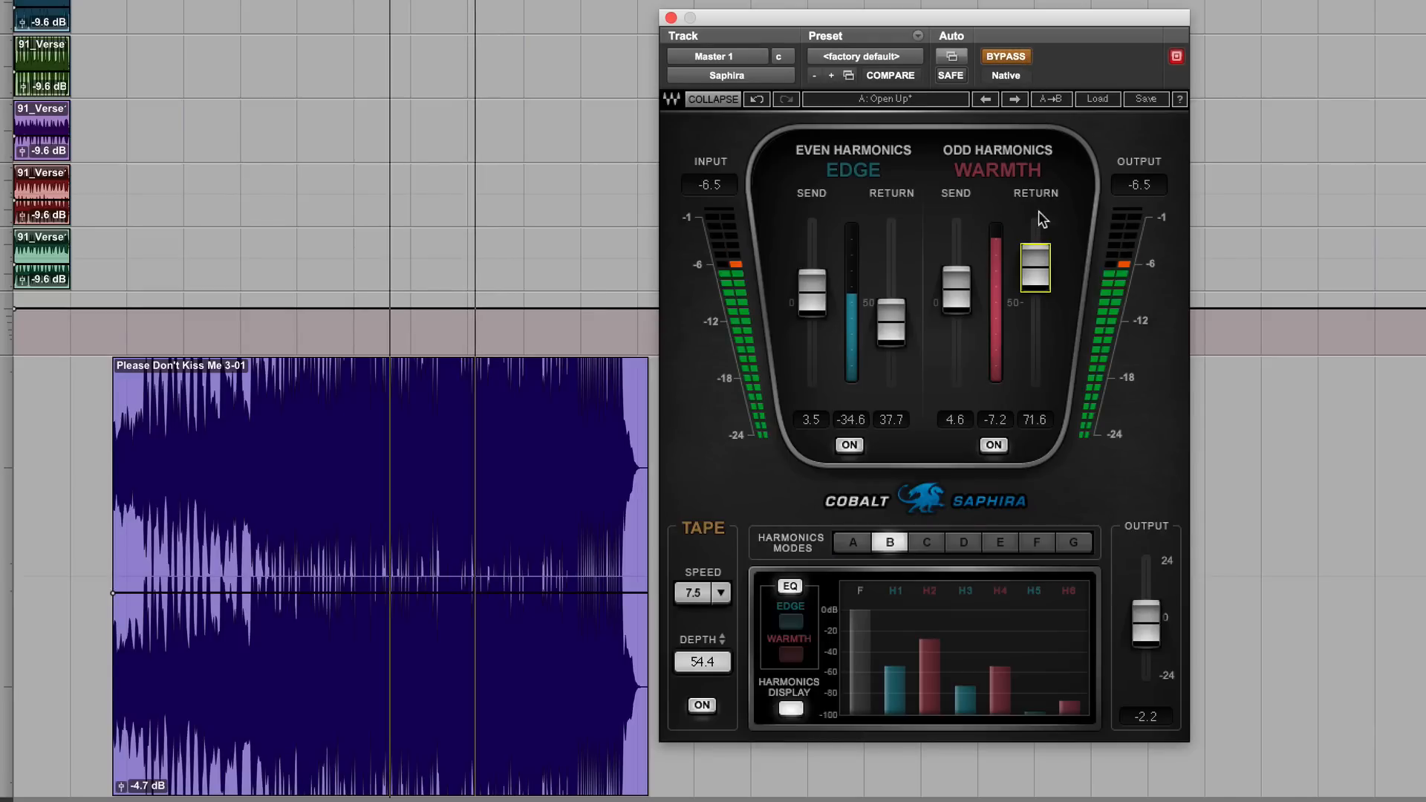
pyautogui.click(1005, 57)
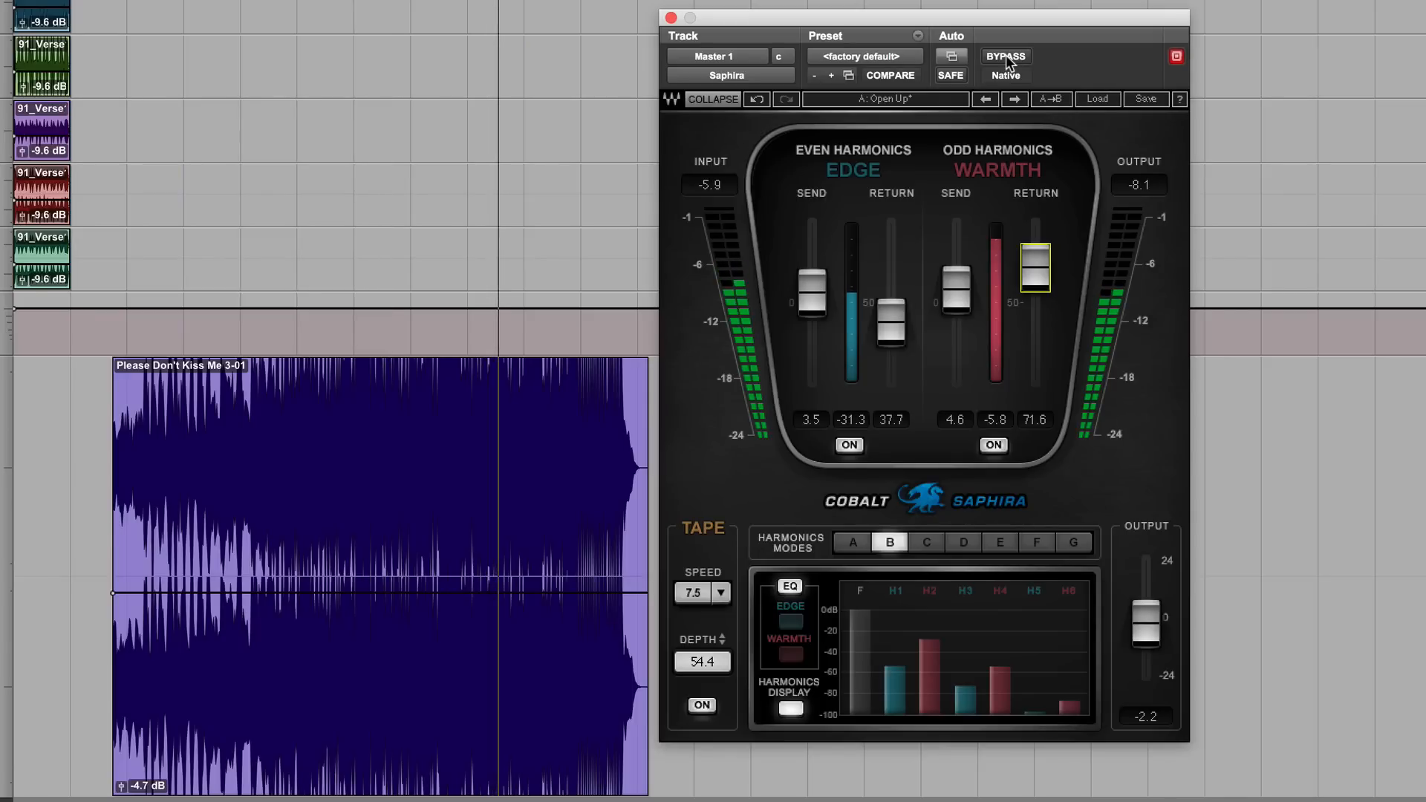
pyautogui.click(1006, 55)
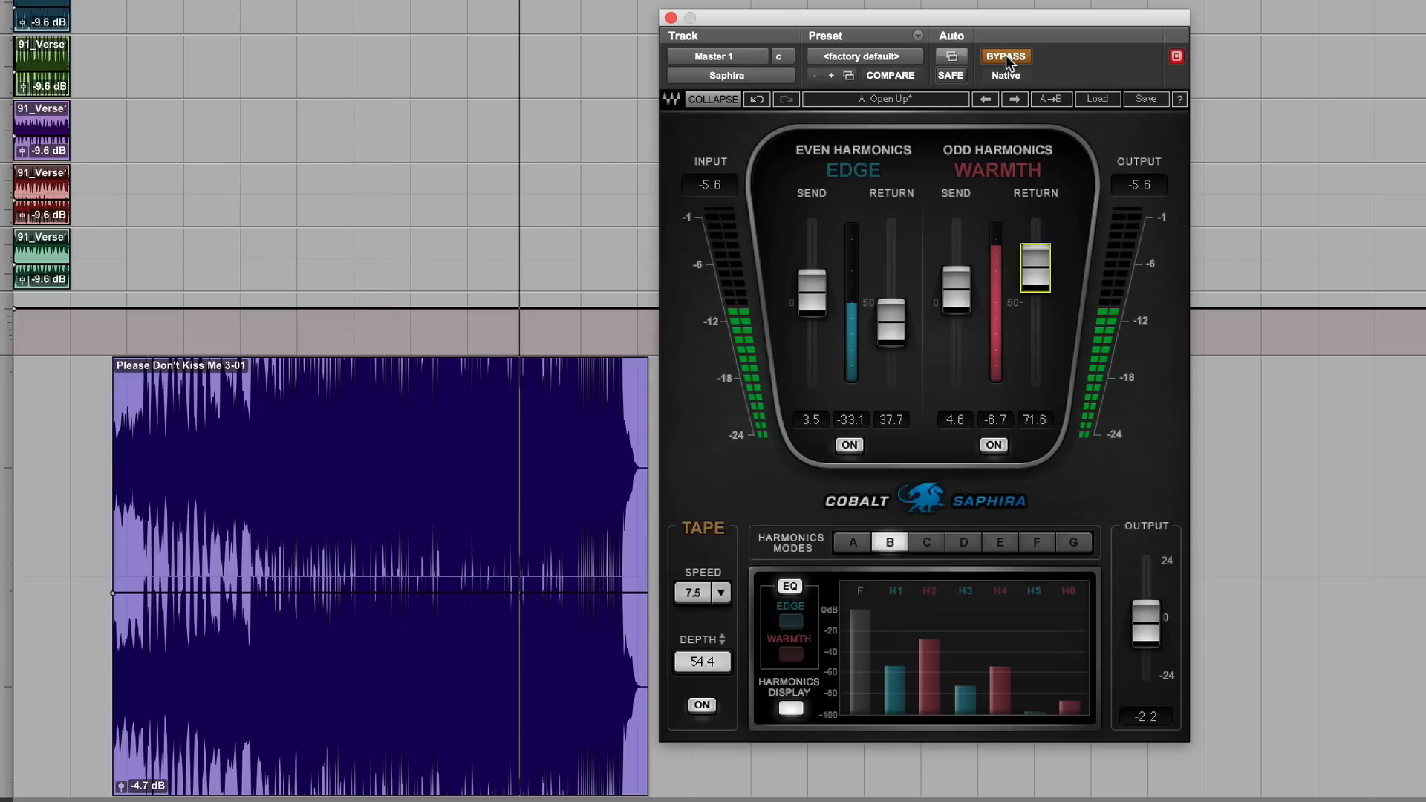
pyautogui.click(1005, 57)
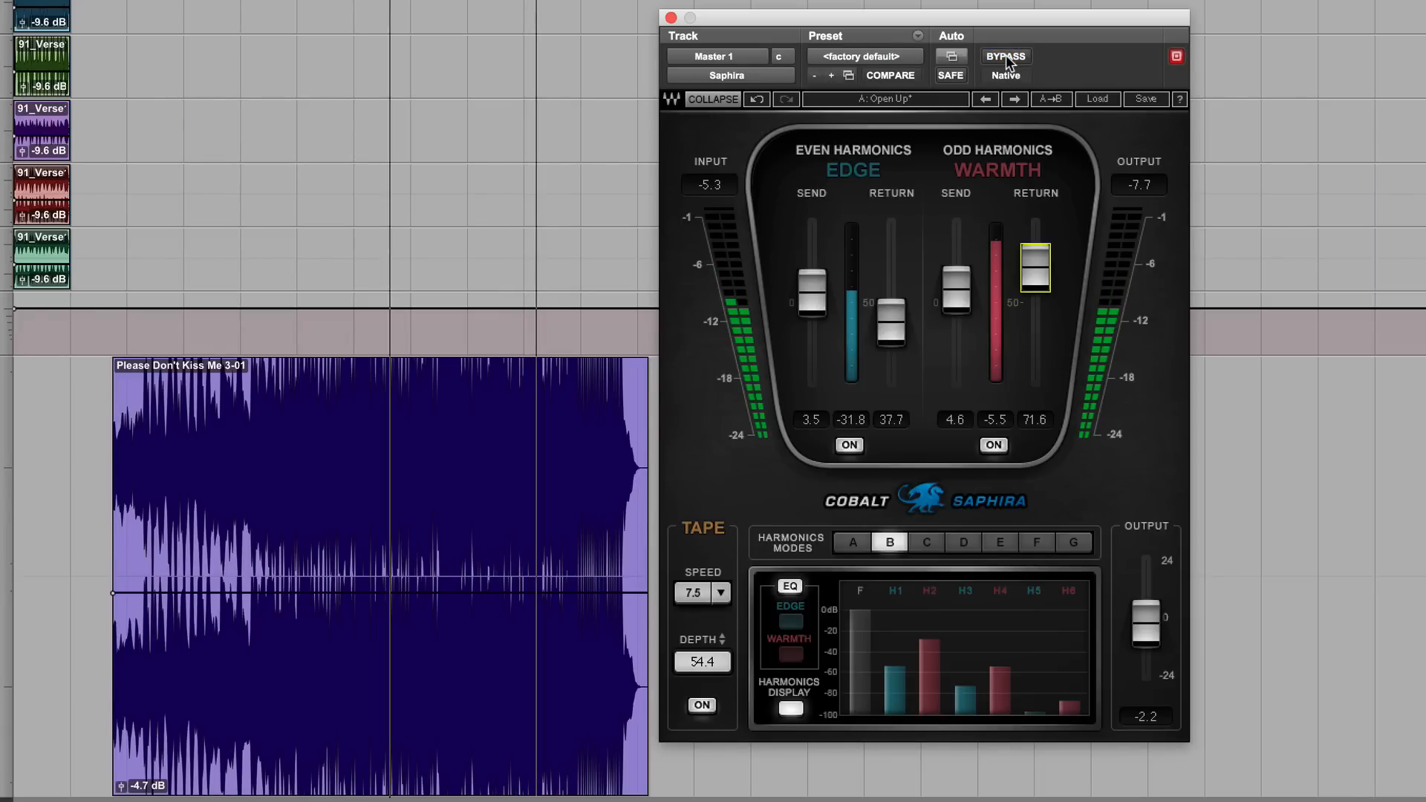
# Change the harmonics mode to D and restart playback of the song from the start marker.
pyautogui.click(936, 539)
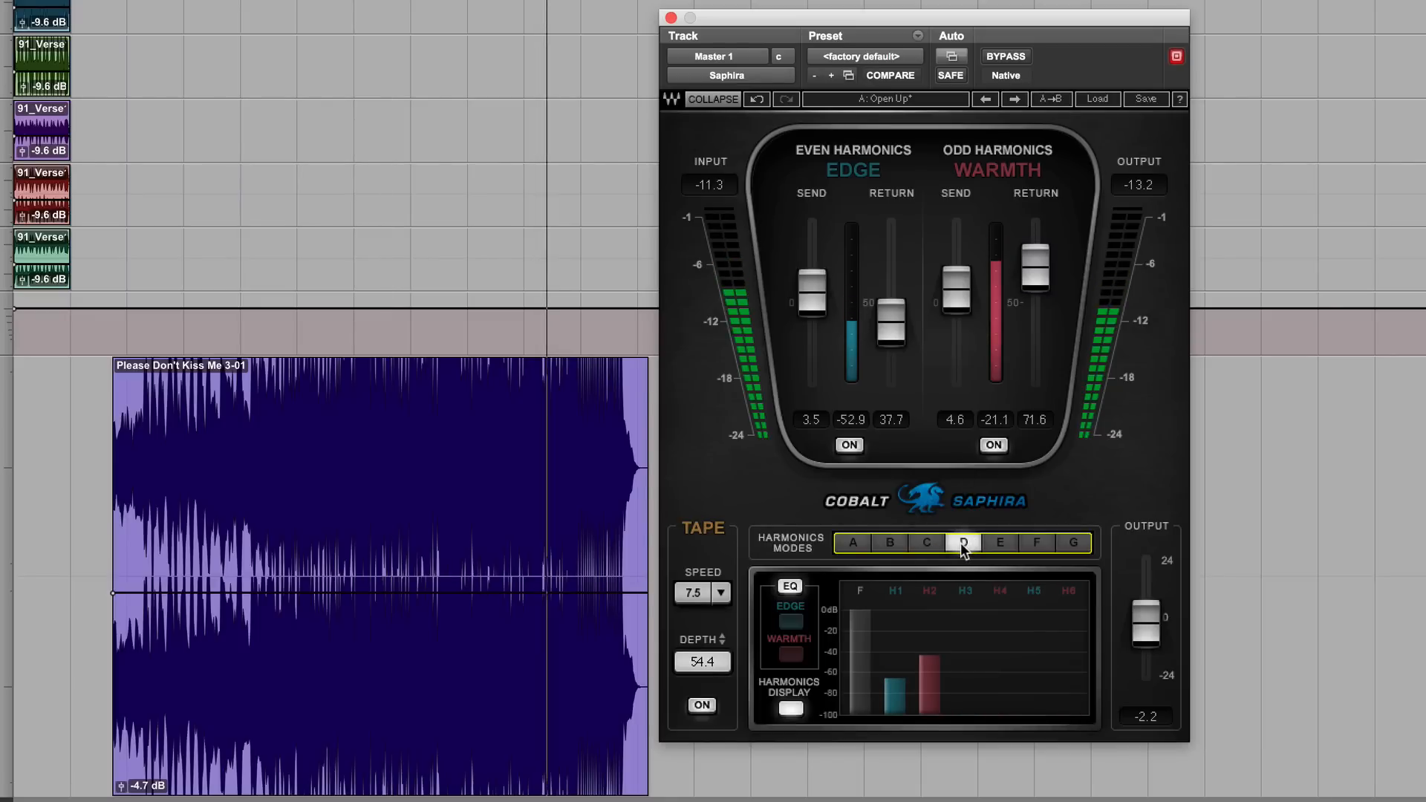
pyautogui.click(962, 543)
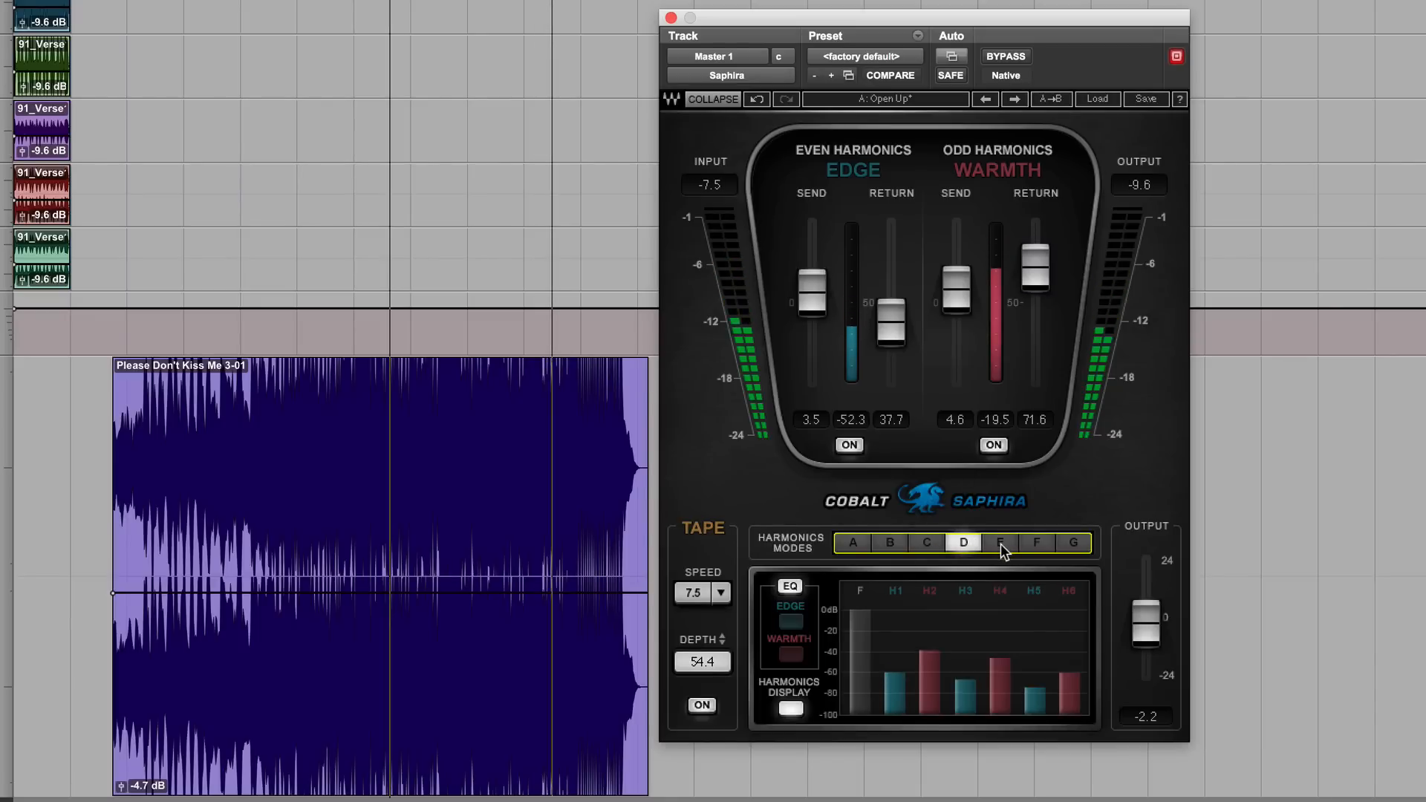
pyautogui.press('space')
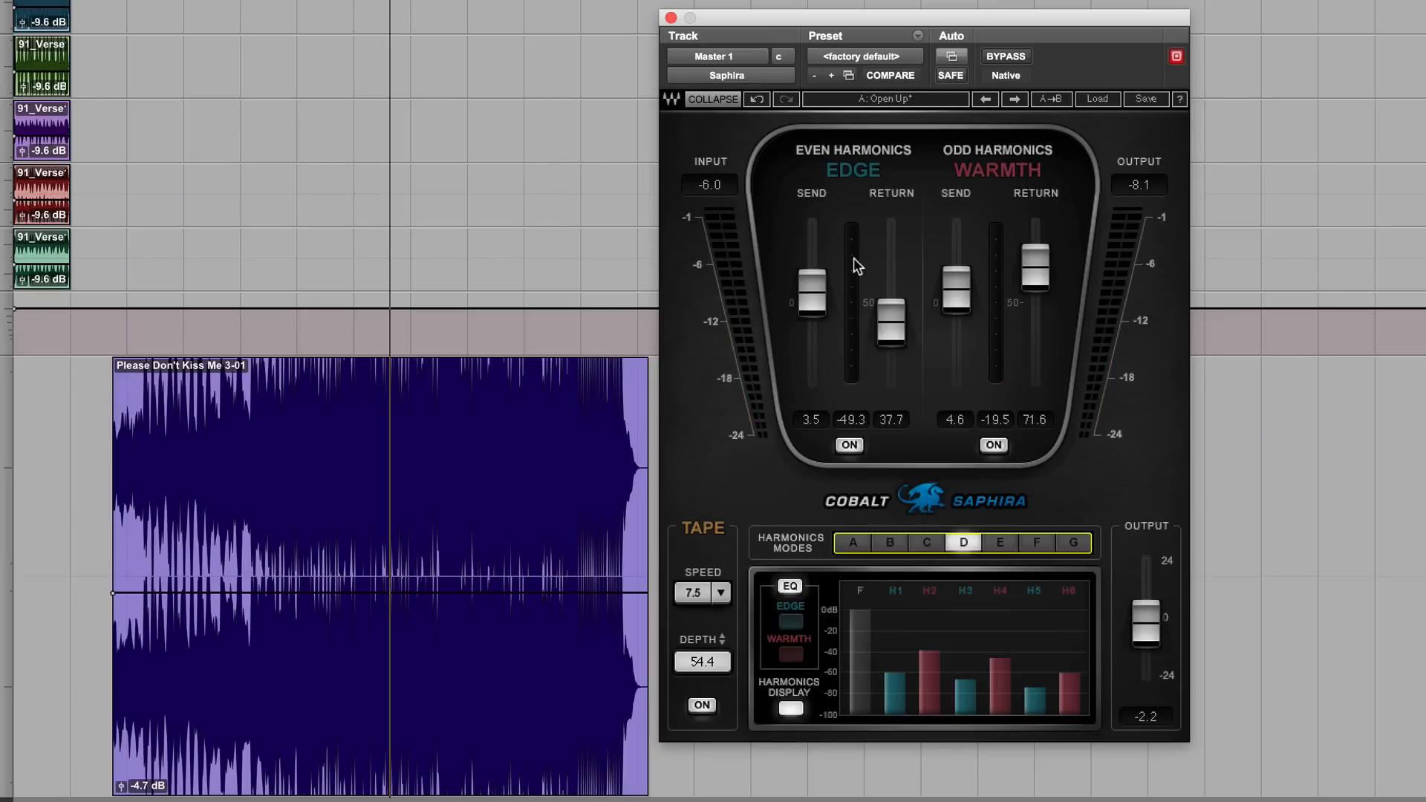
pyautogui.press('space')
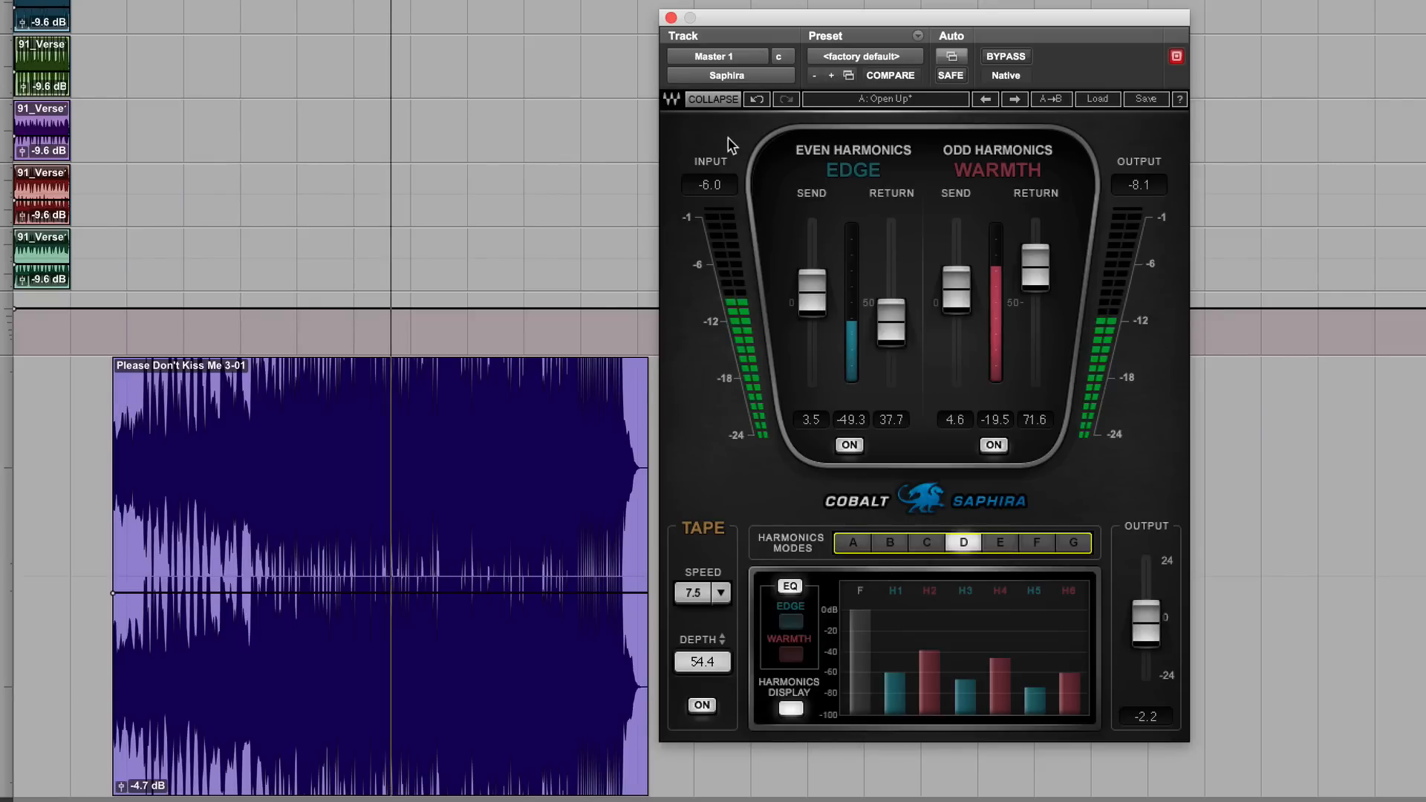
# Compare the bypassed and processed sound in harmonics mode D, restarting playback partway, and leave the effect active.
pyautogui.click(1007, 56)
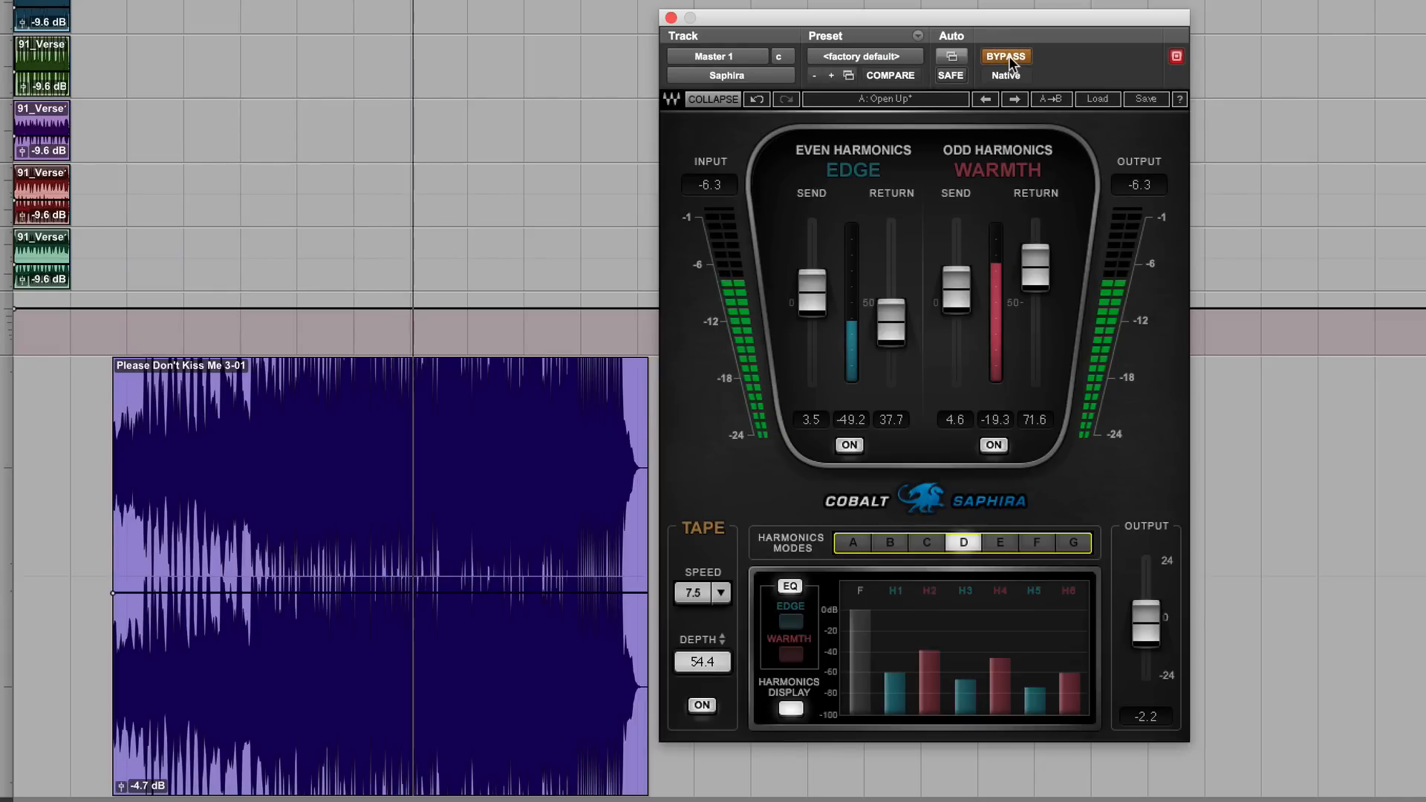
pyautogui.click(1007, 57)
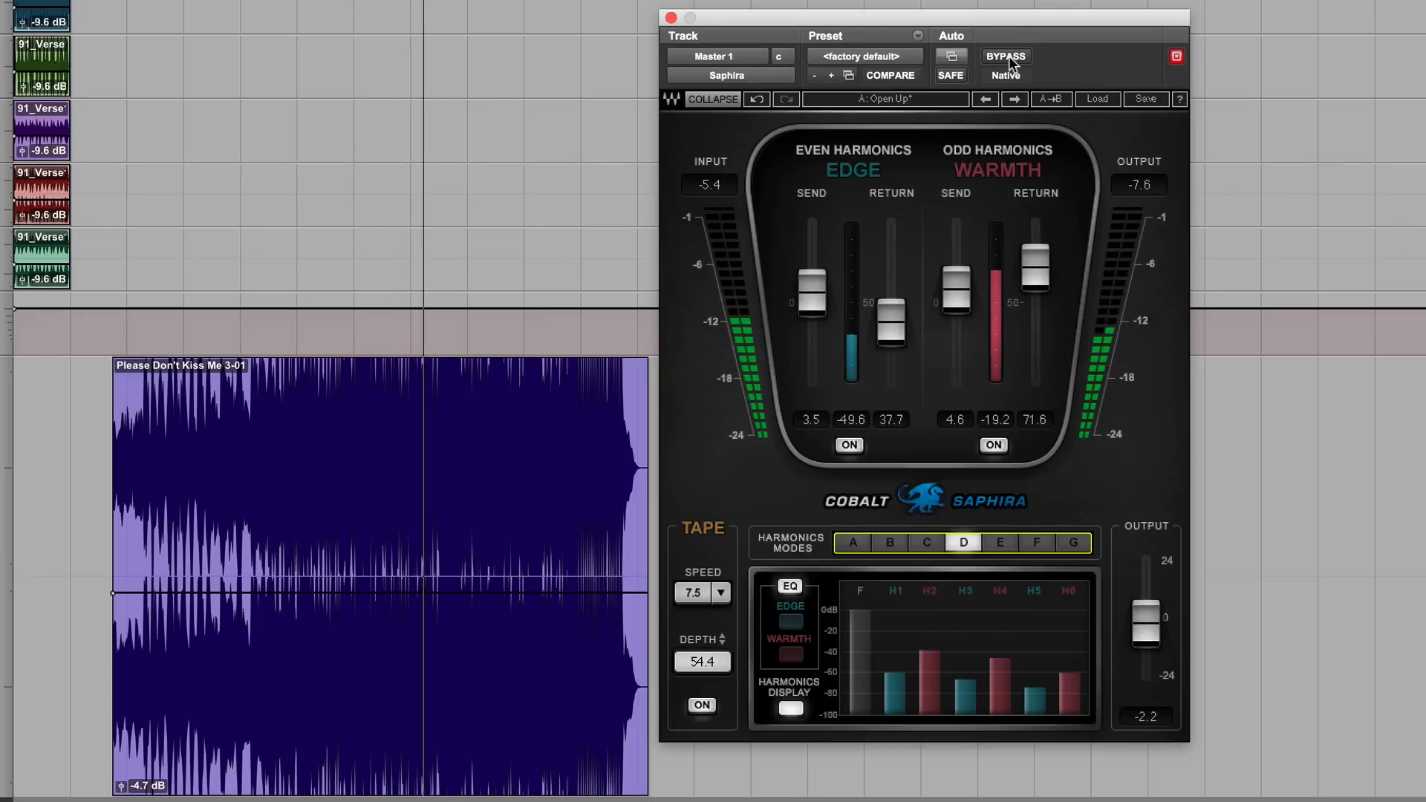
pyautogui.click(1007, 57)
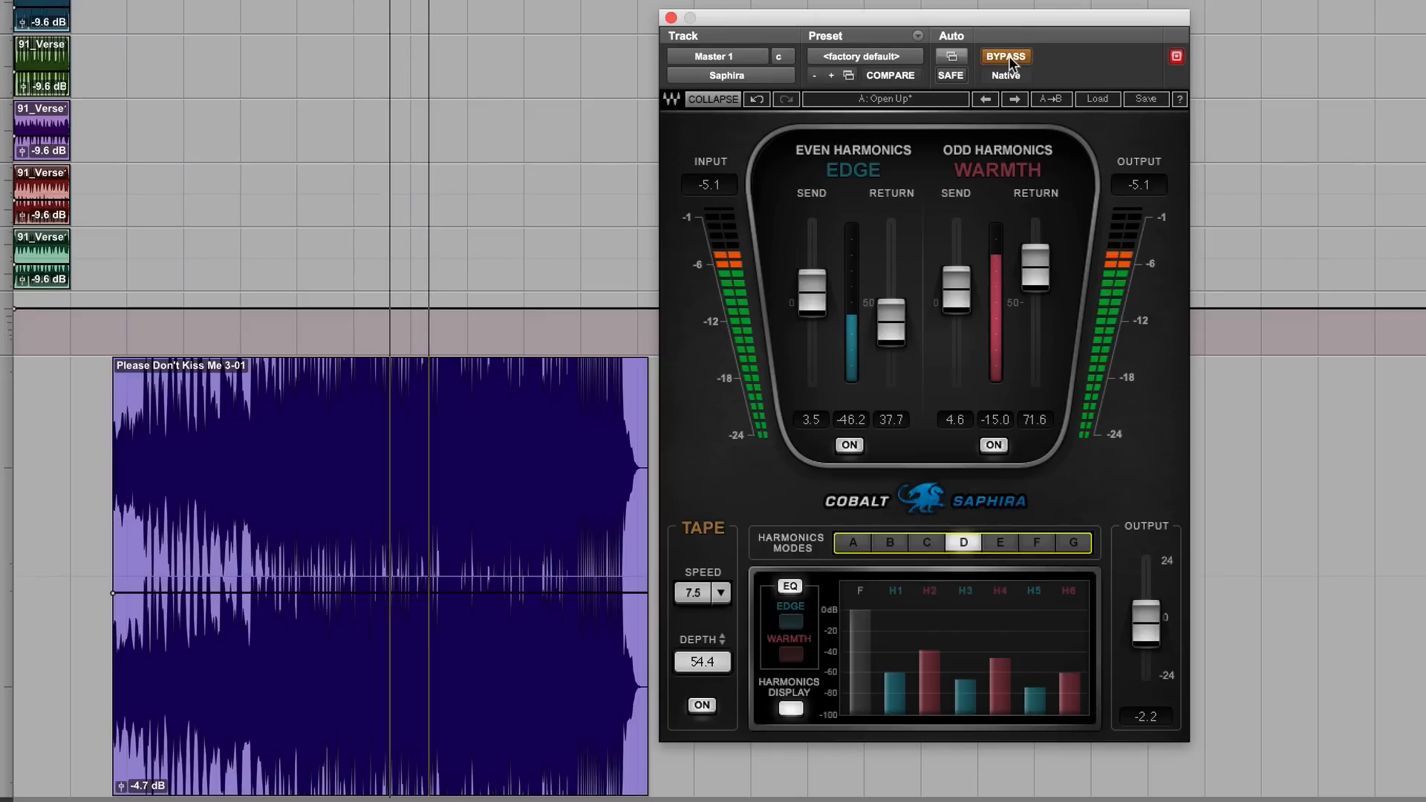
pyautogui.press('space')
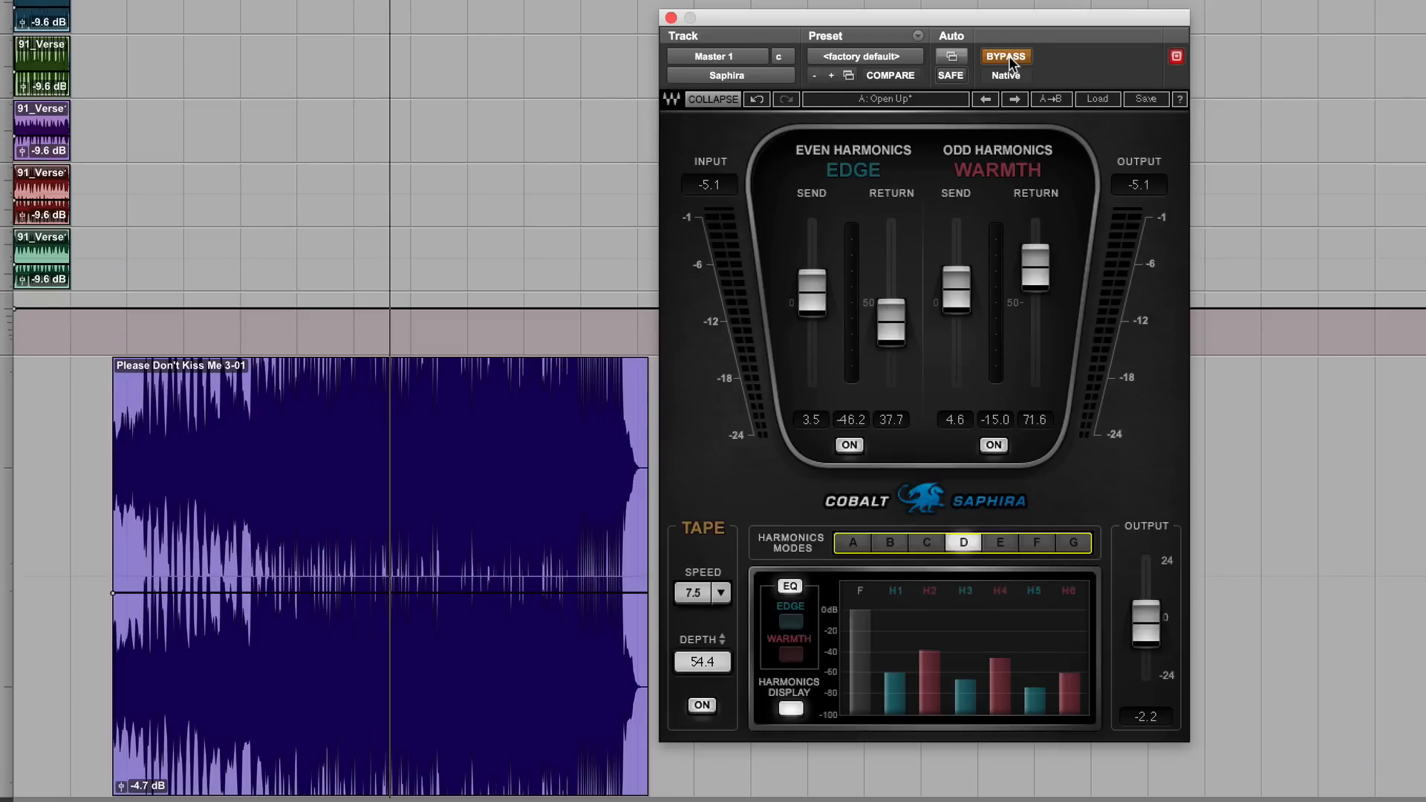
pyautogui.press('space')
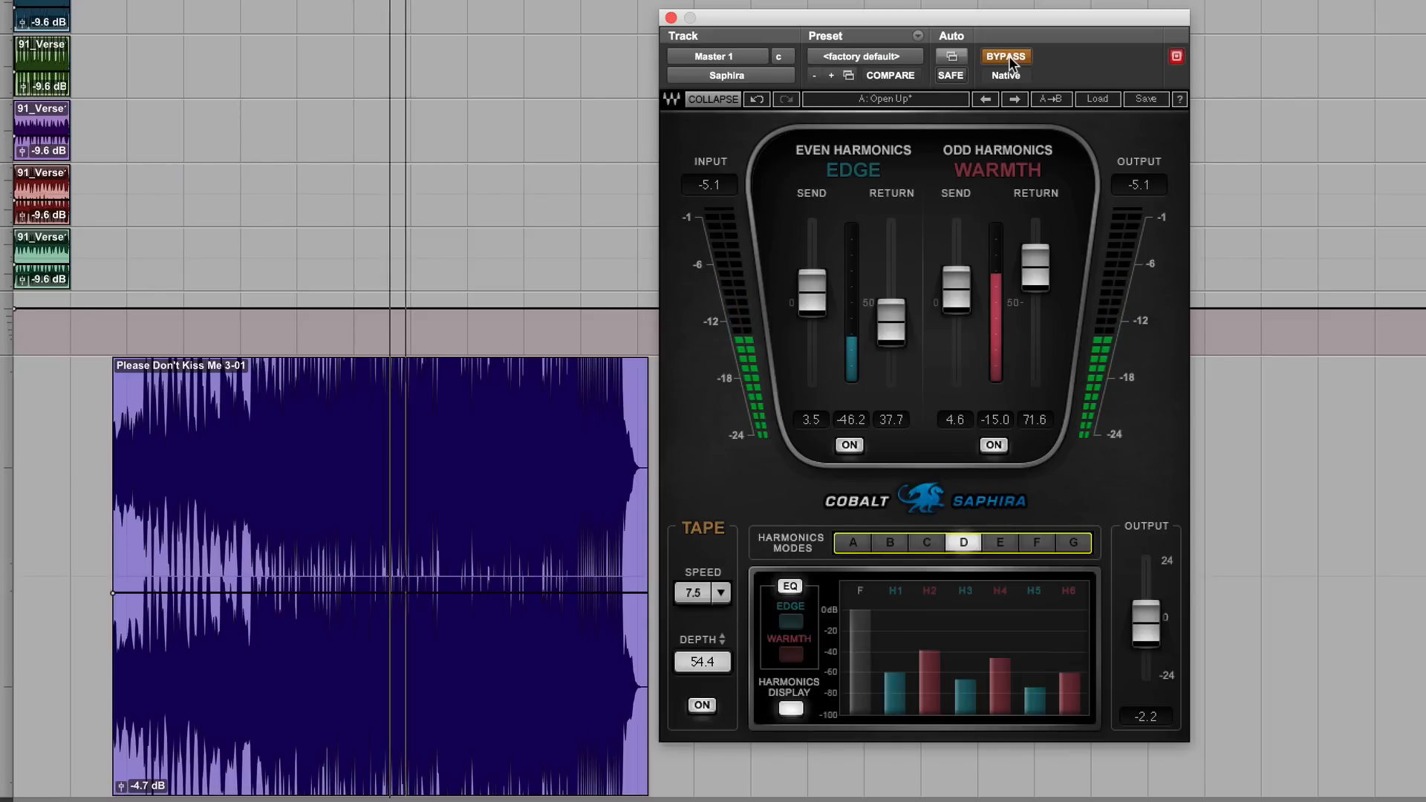
pyautogui.click(1010, 63)
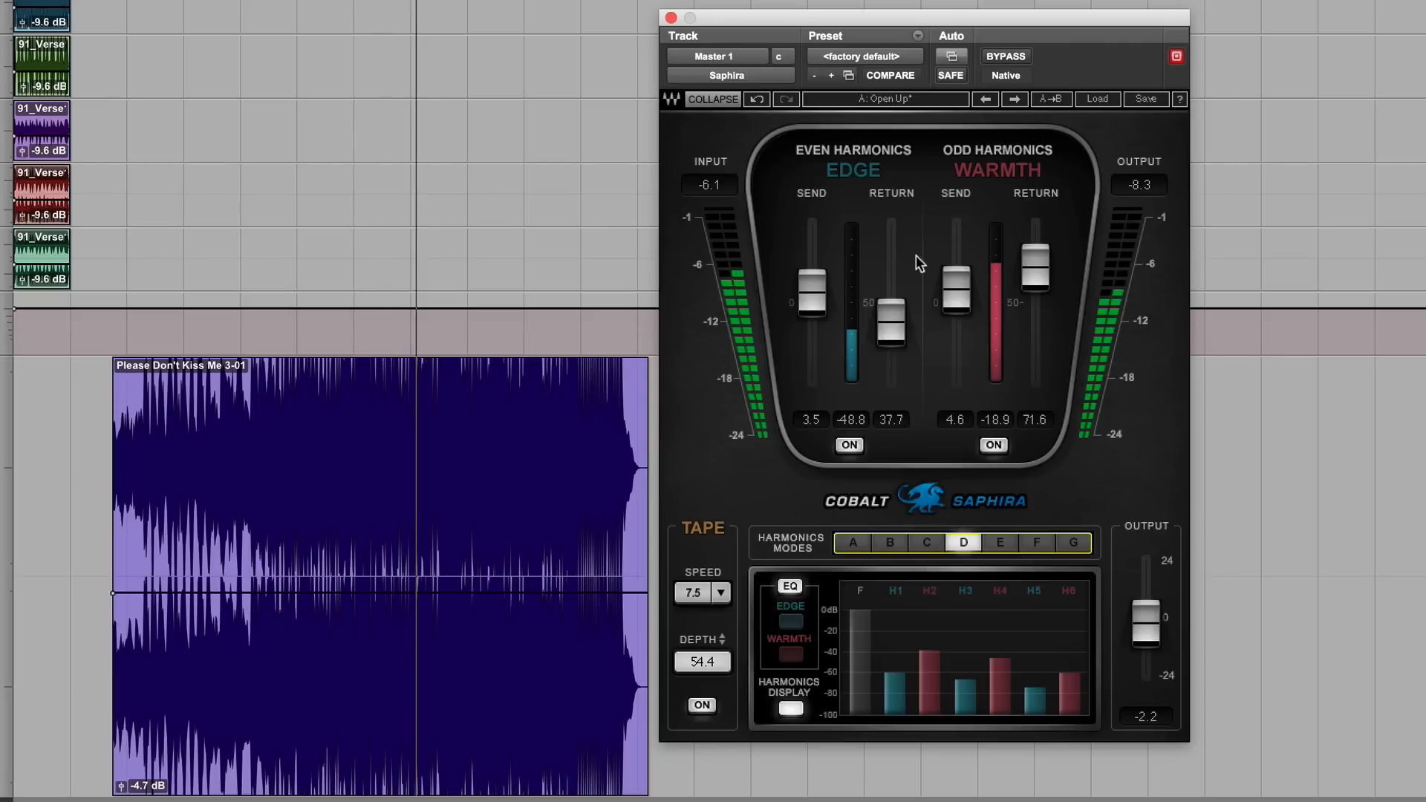
# Raise the Edge return to 69.2 and compare the processed sound with the bypassed sound during playback.
pyautogui.moveTo(885, 318); pyautogui.dragTo(884, 288)
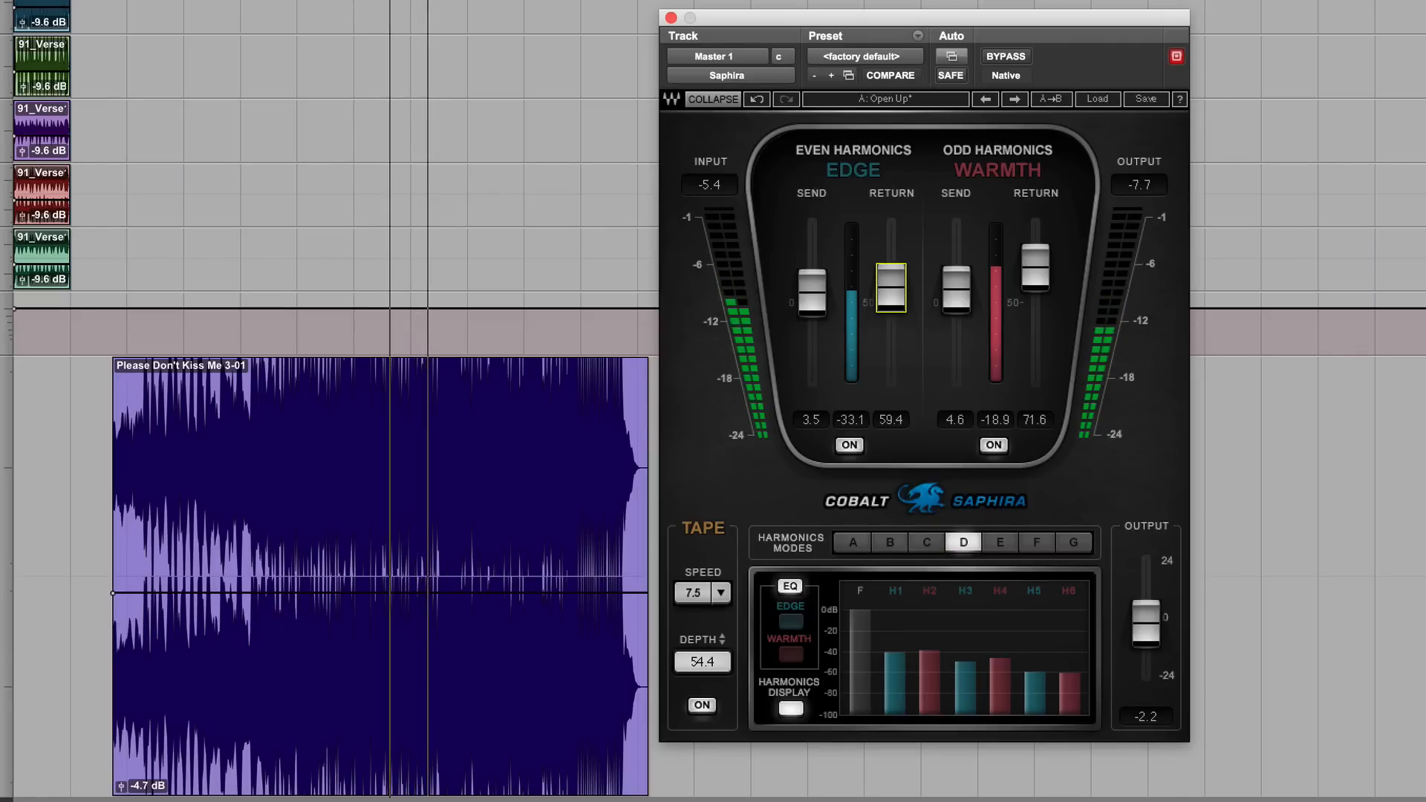
pyautogui.moveTo(885, 288); pyautogui.dragTo(885, 266)
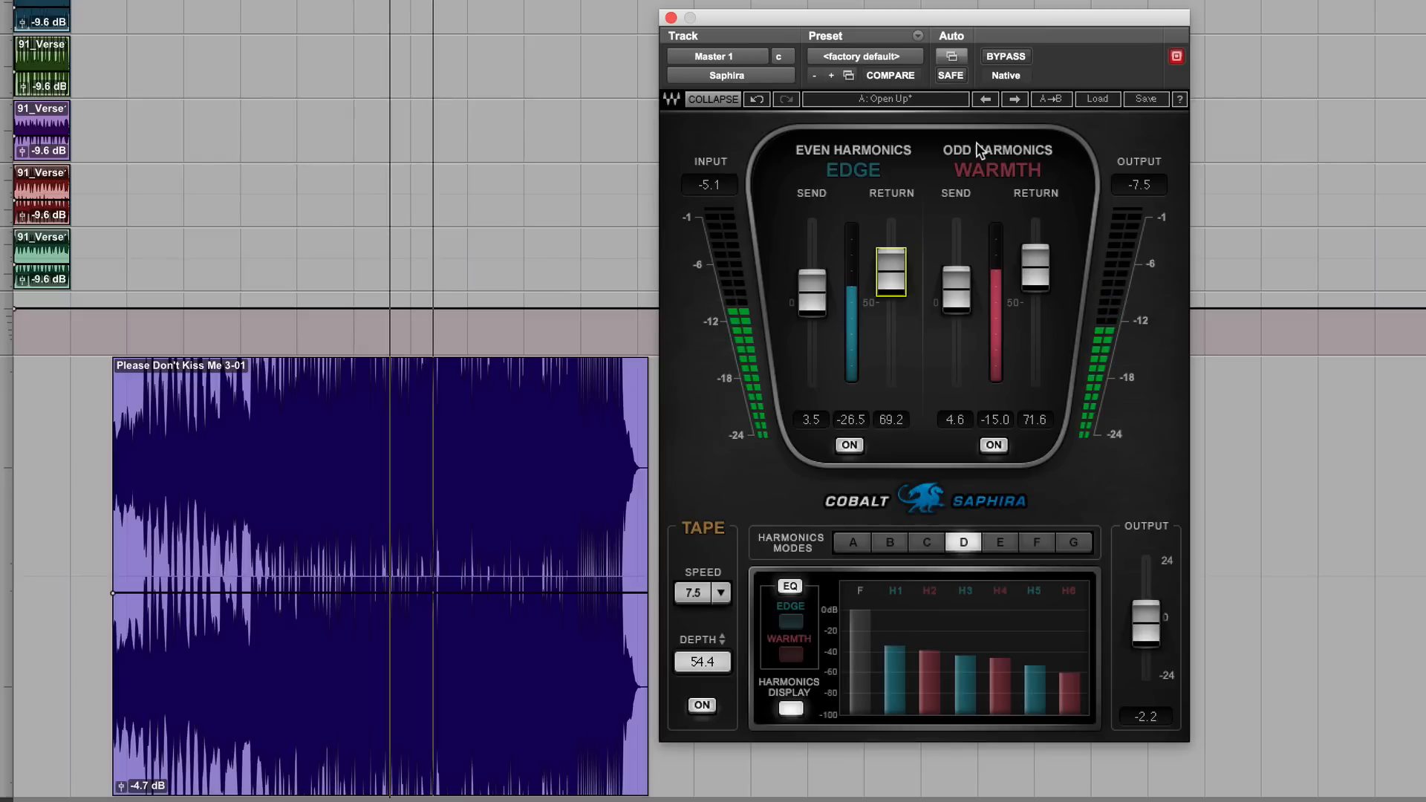
pyautogui.click(1019, 61)
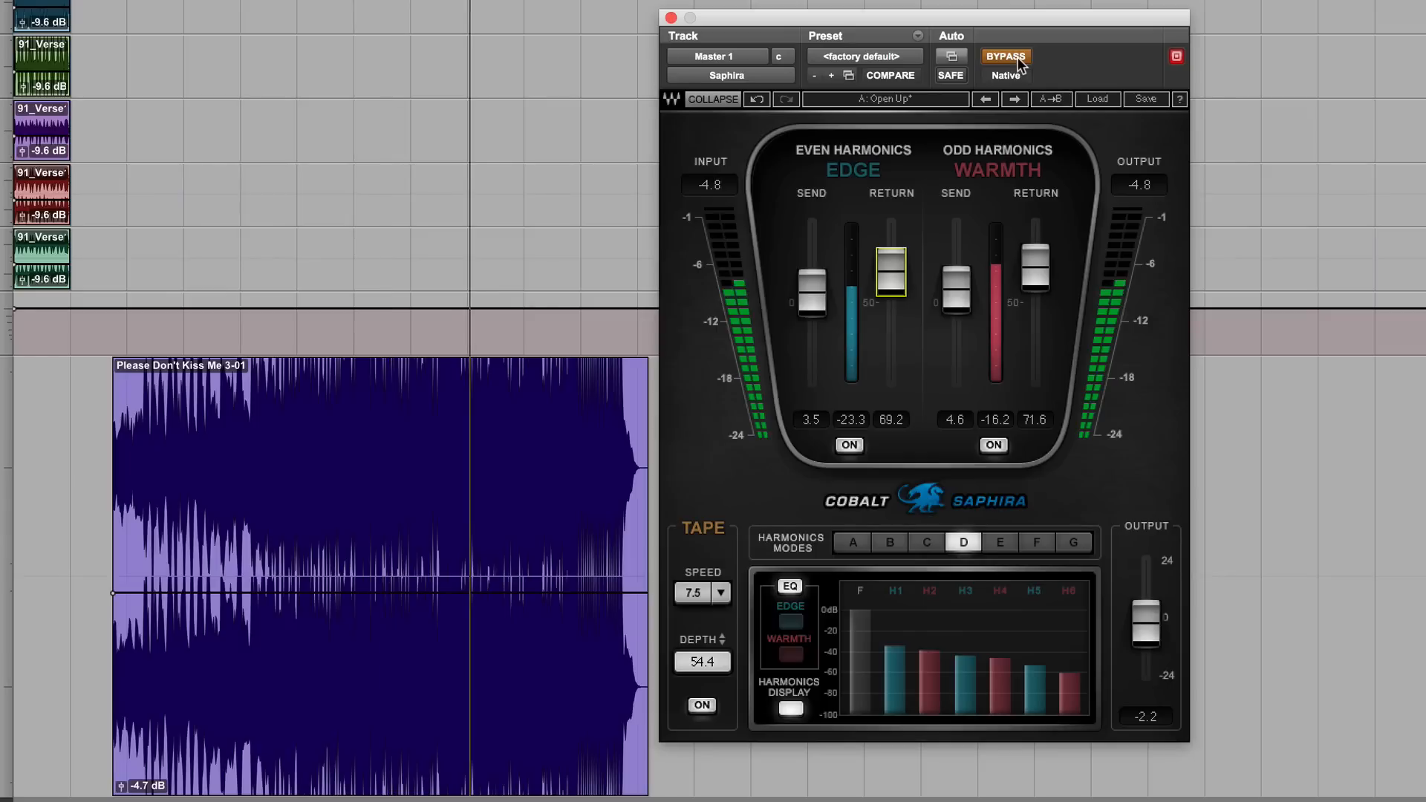
pyautogui.click(1019, 59)
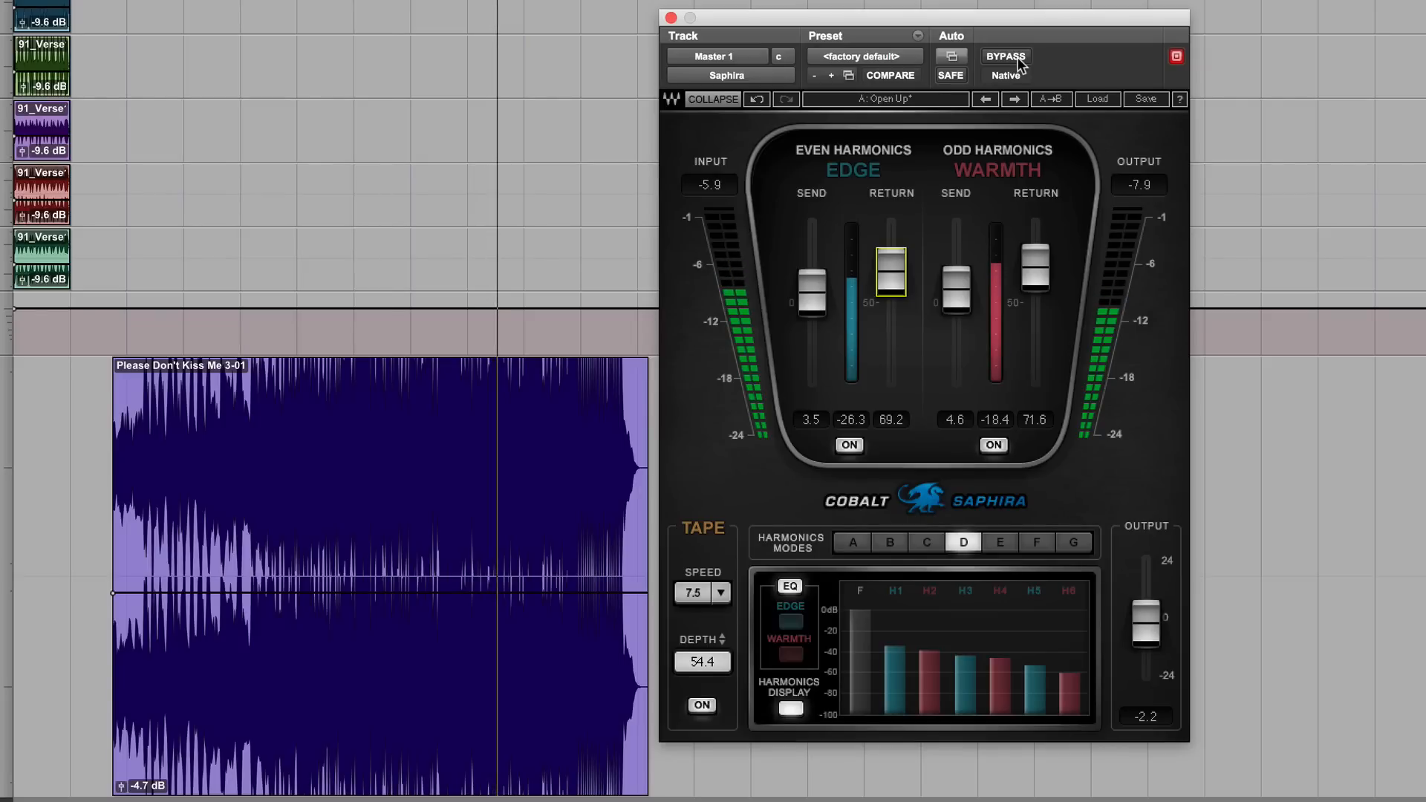
pyautogui.click(1017, 60)
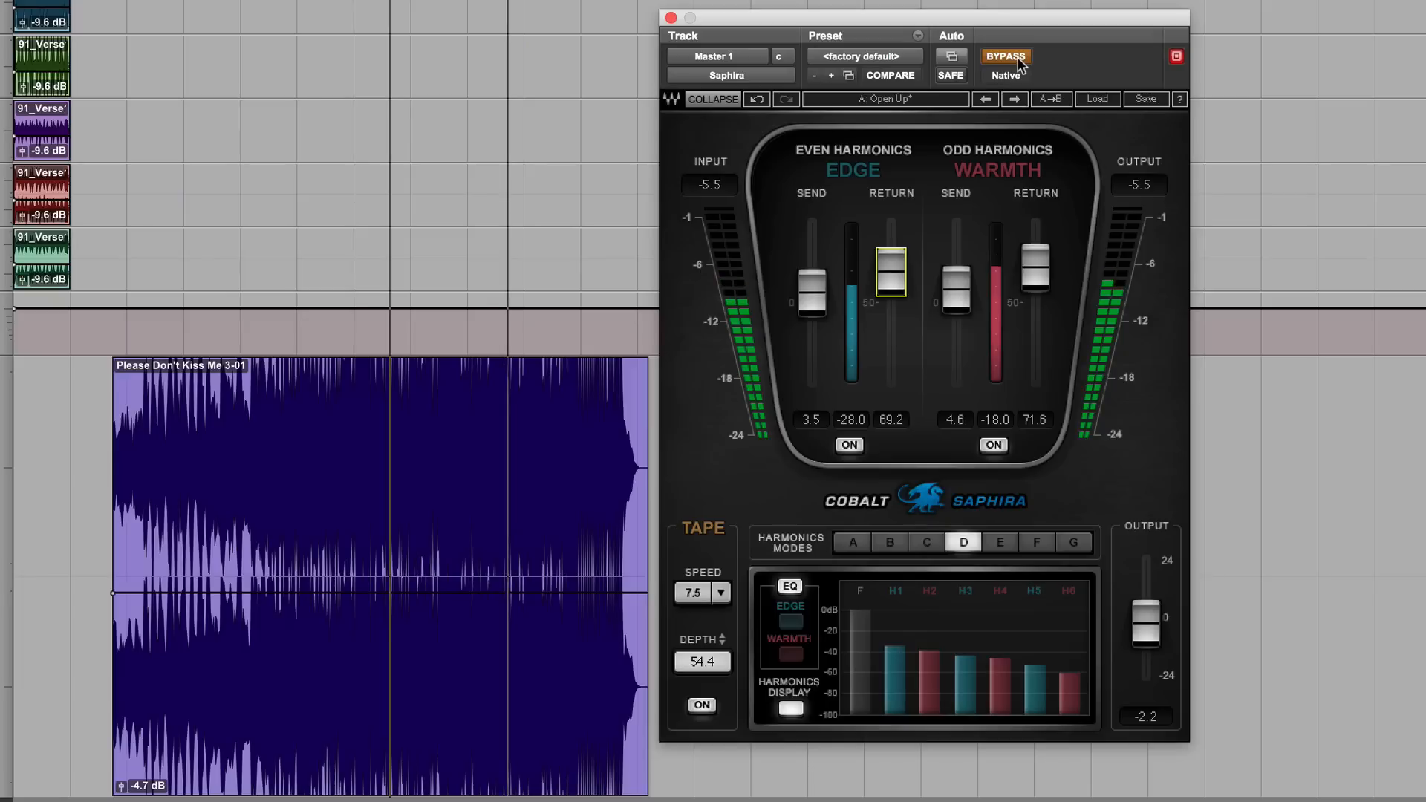
pyautogui.click(1020, 66)
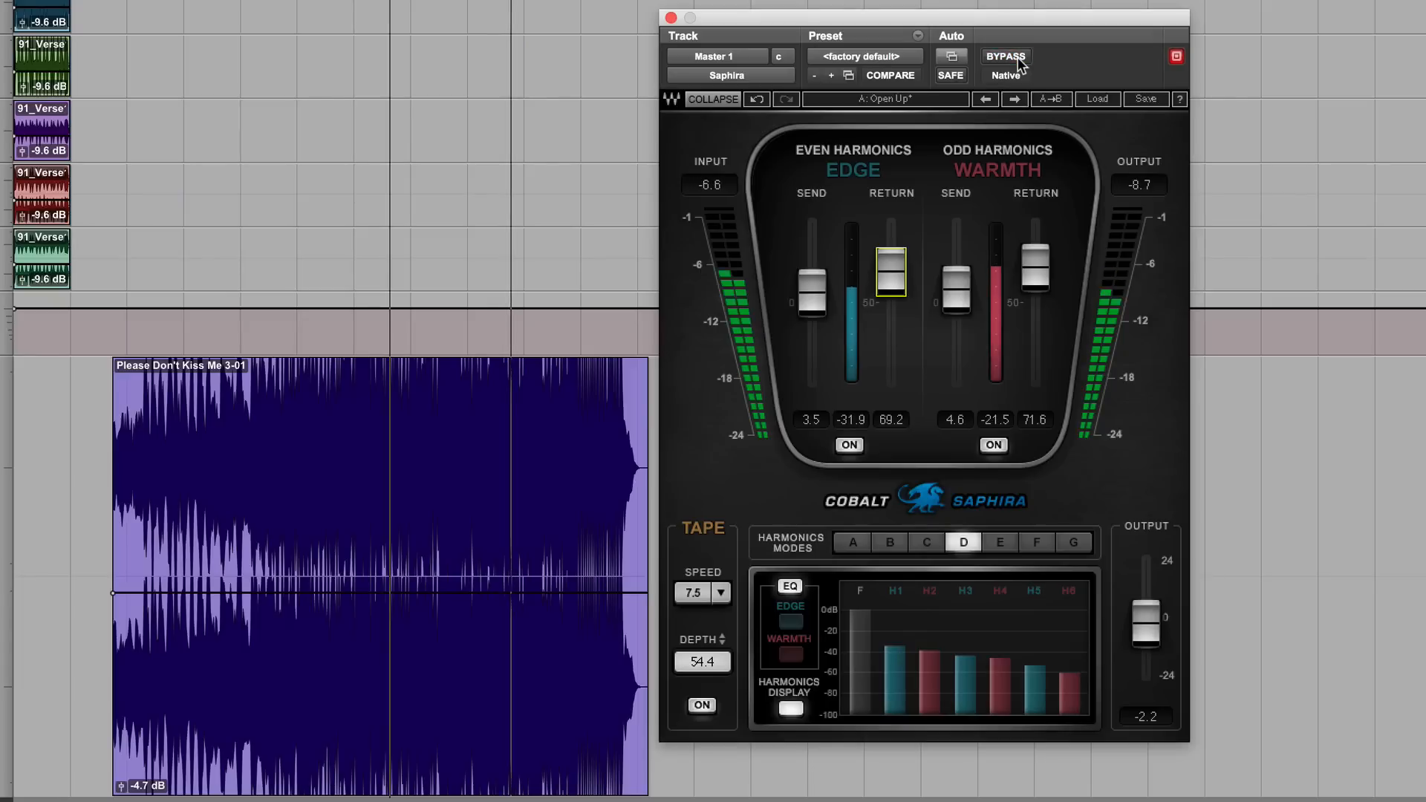
# Audition harmonics mode E briefly, and set the harmonics mode to F.
pyautogui.click(1001, 542)
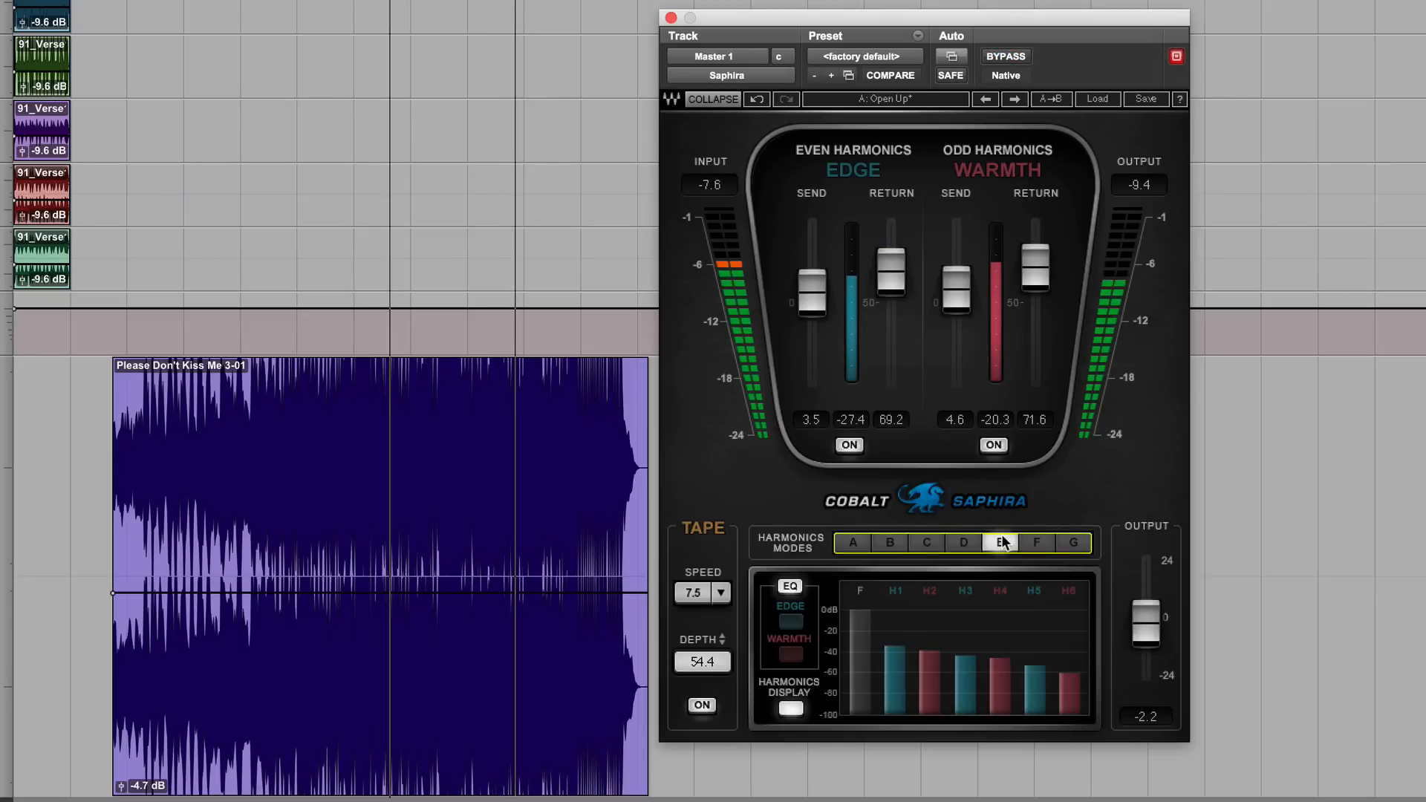
pyautogui.click(1040, 542)
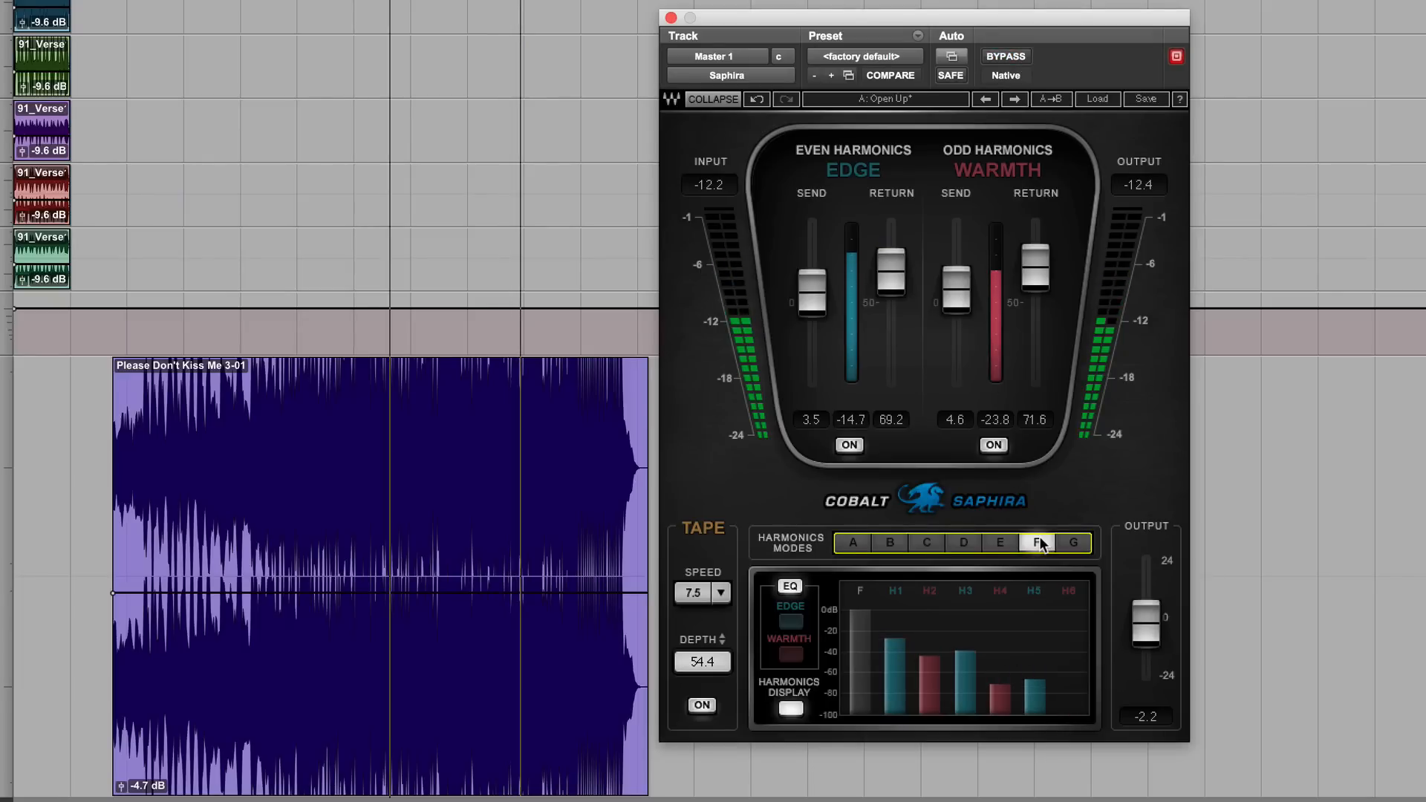
# Audition harmonics modes B and C during playback, settle on mode D, and stop playback.
pyautogui.click(903, 540)
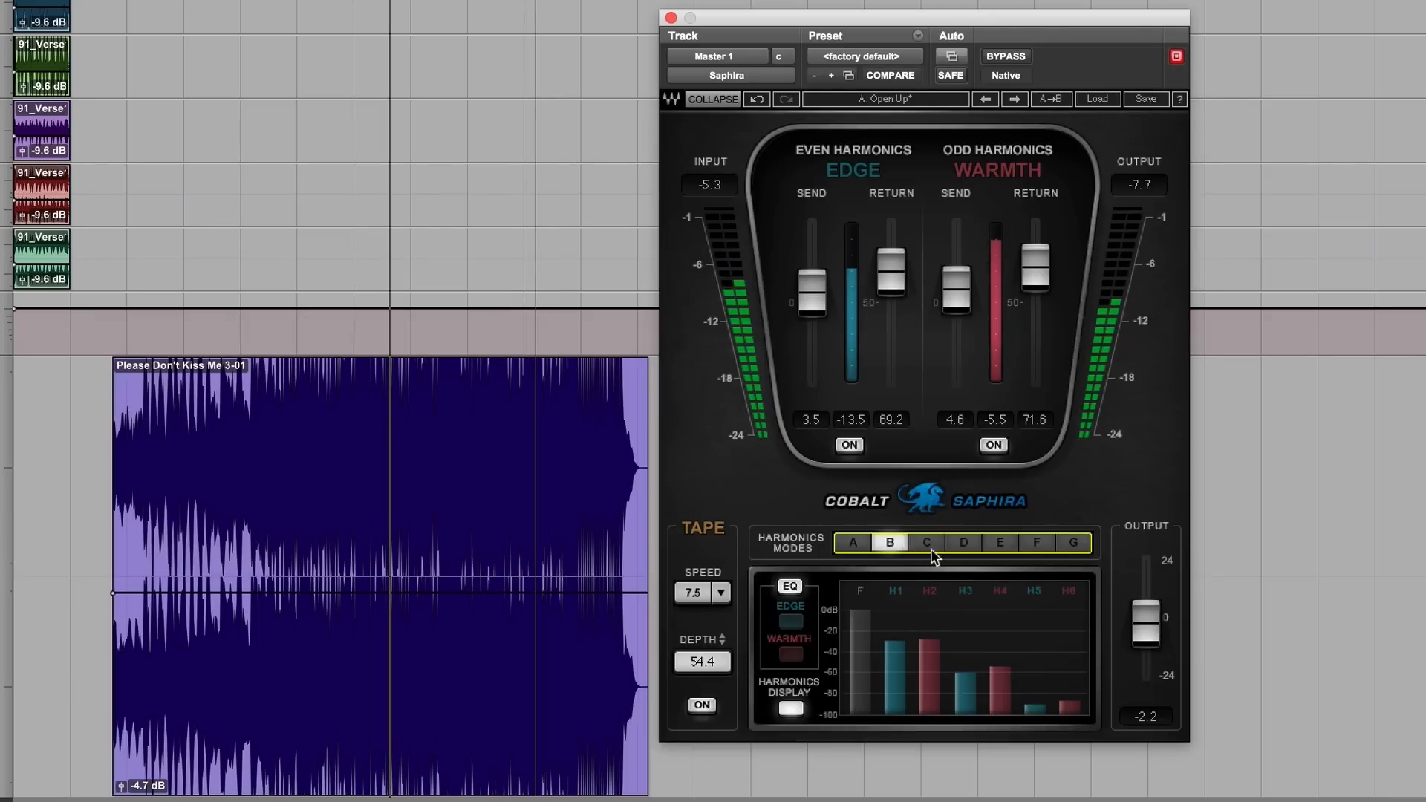
pyautogui.click(930, 544)
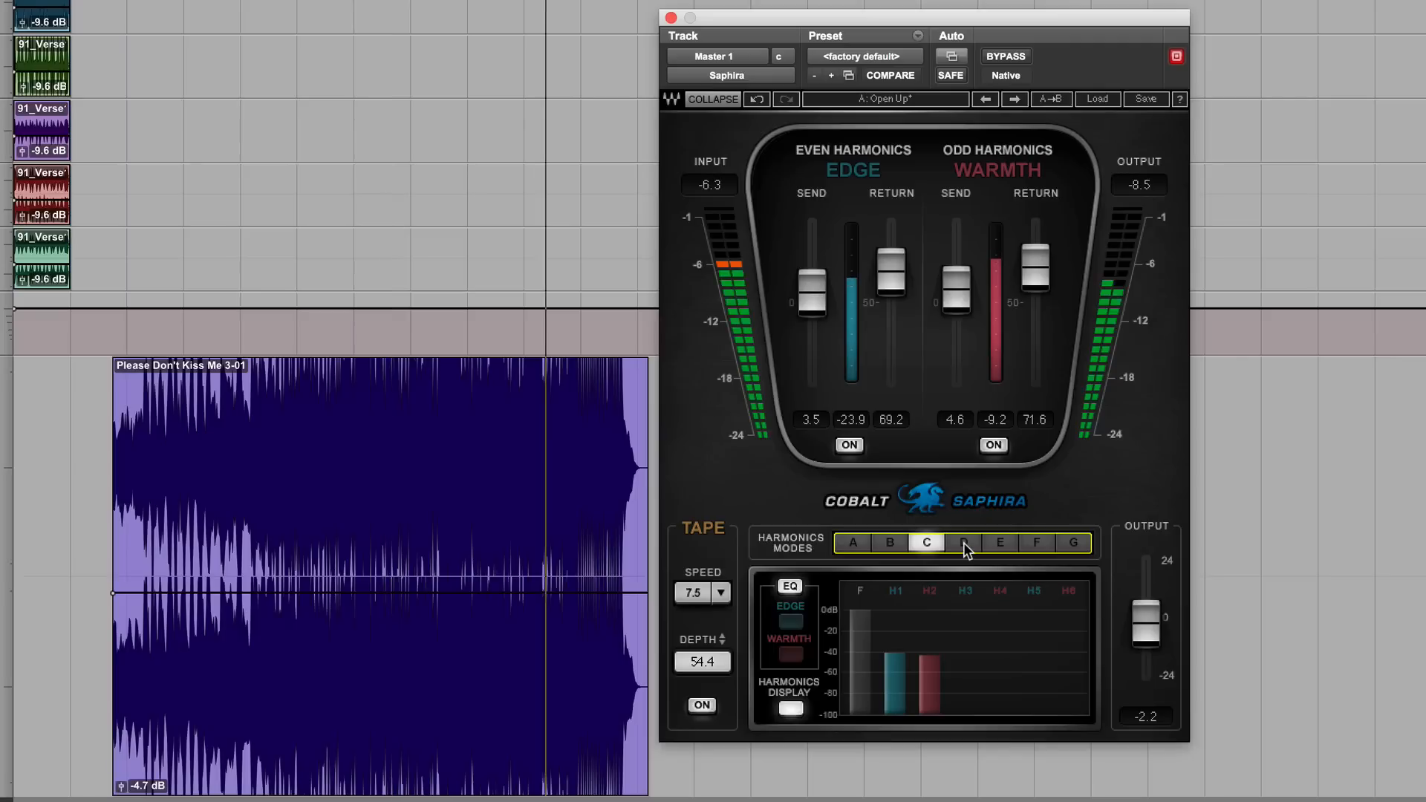
pyautogui.click(964, 542)
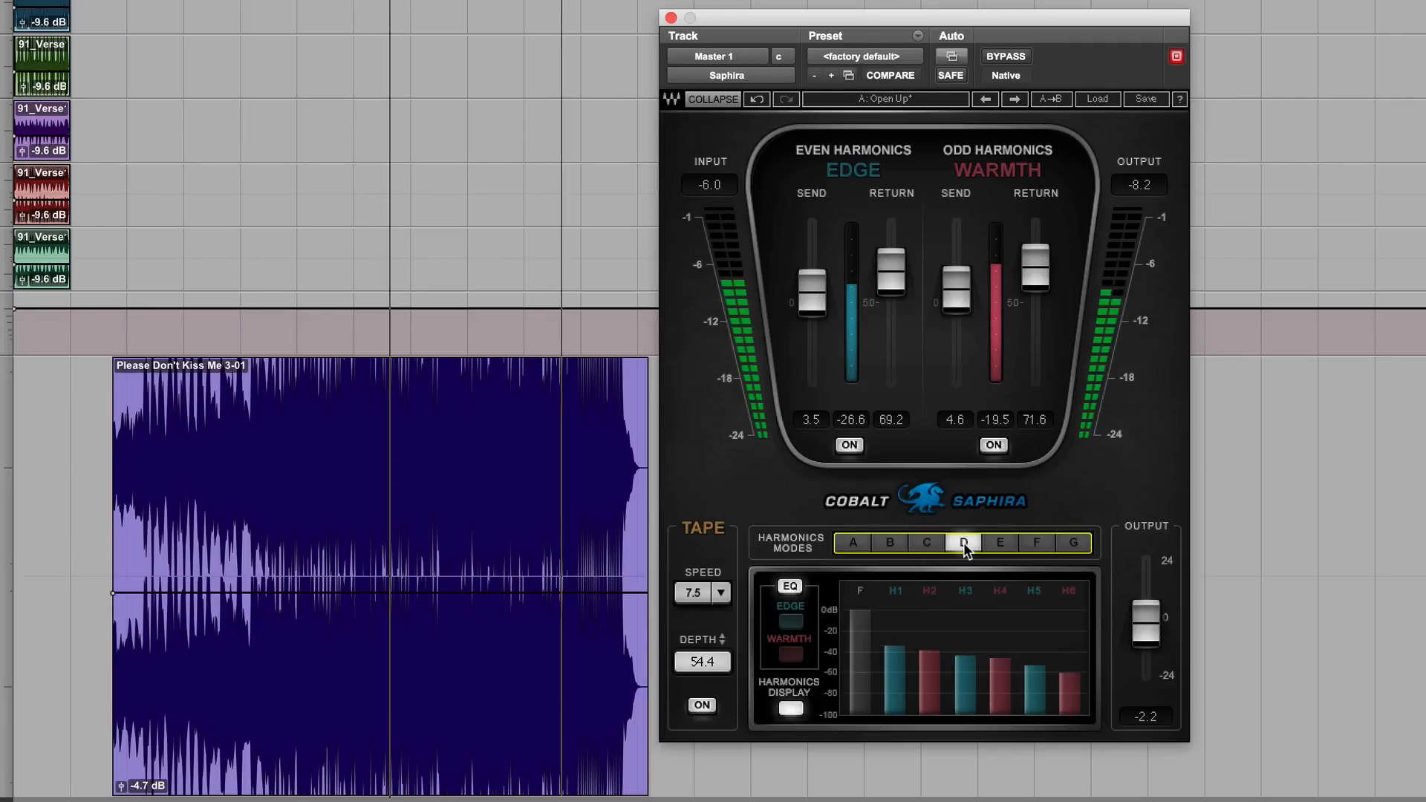
pyautogui.press('space')
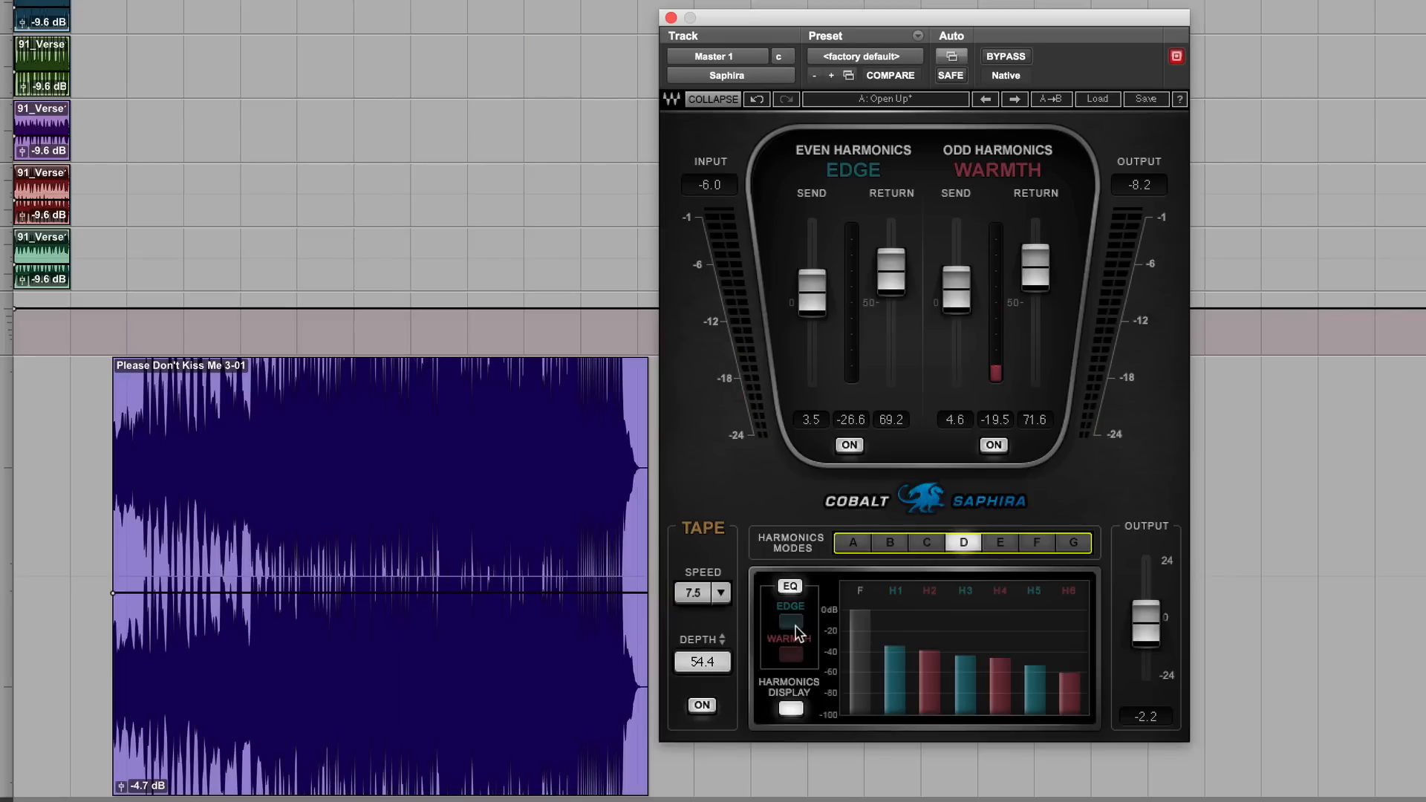
# Display the Edge EQ, start playback, and try band 3 at gain 11.3 and frequency 8940, followed by -7.6 at 8471.
pyautogui.click(792, 621)
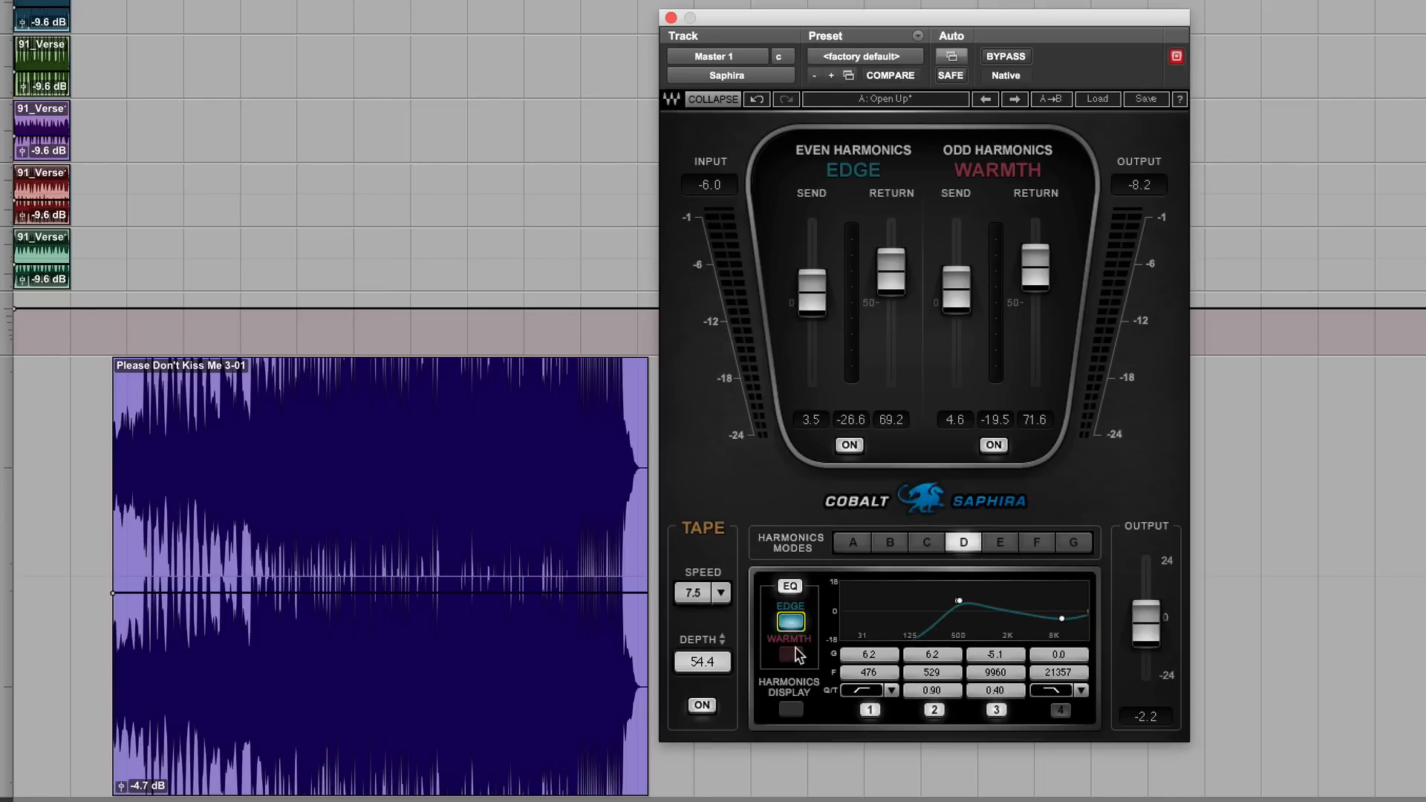
pyautogui.press('space')
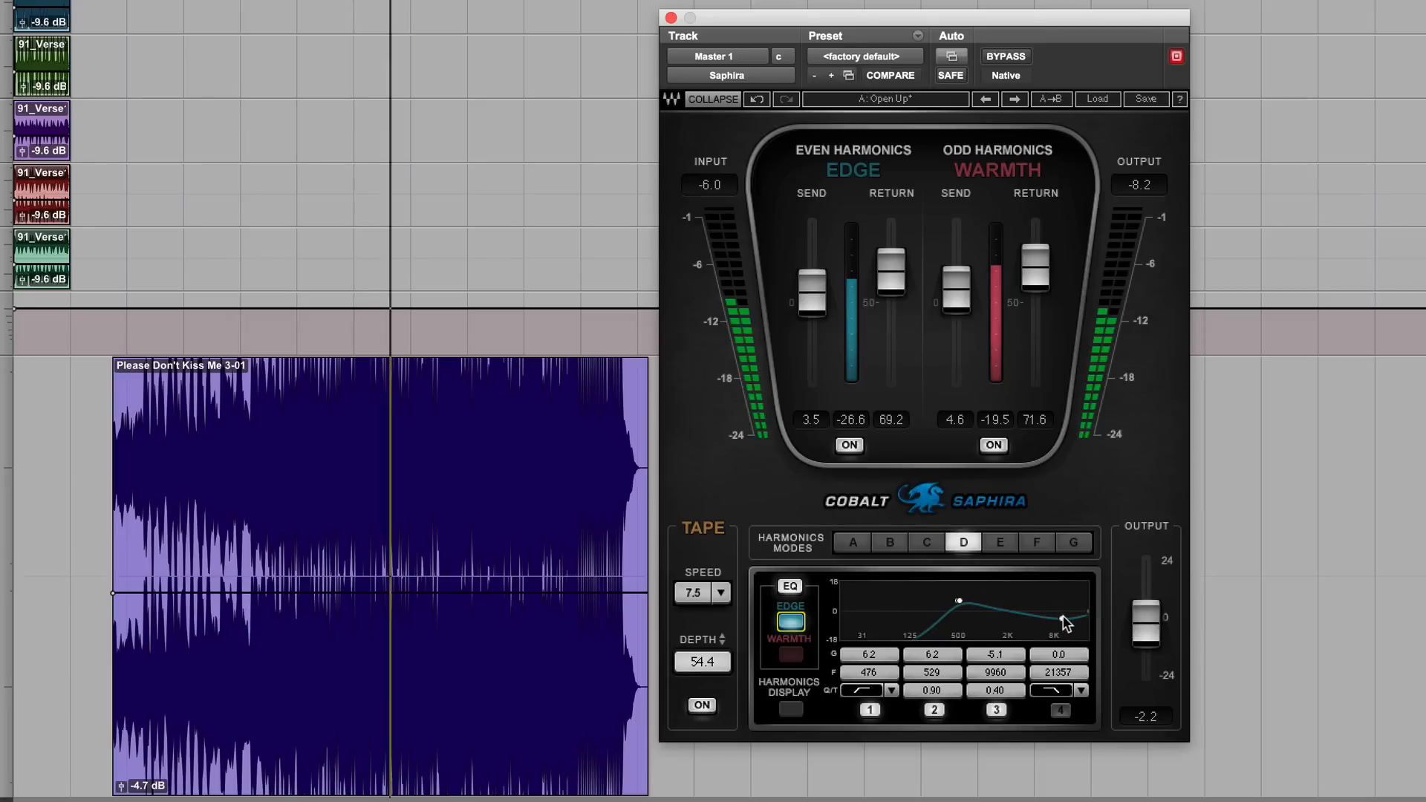
pyautogui.moveTo(1063, 619)
pyautogui.mouseDown()
pyautogui.moveTo(1038, 607)
pyautogui.moveTo(1058, 592)
pyautogui.mouseUp()
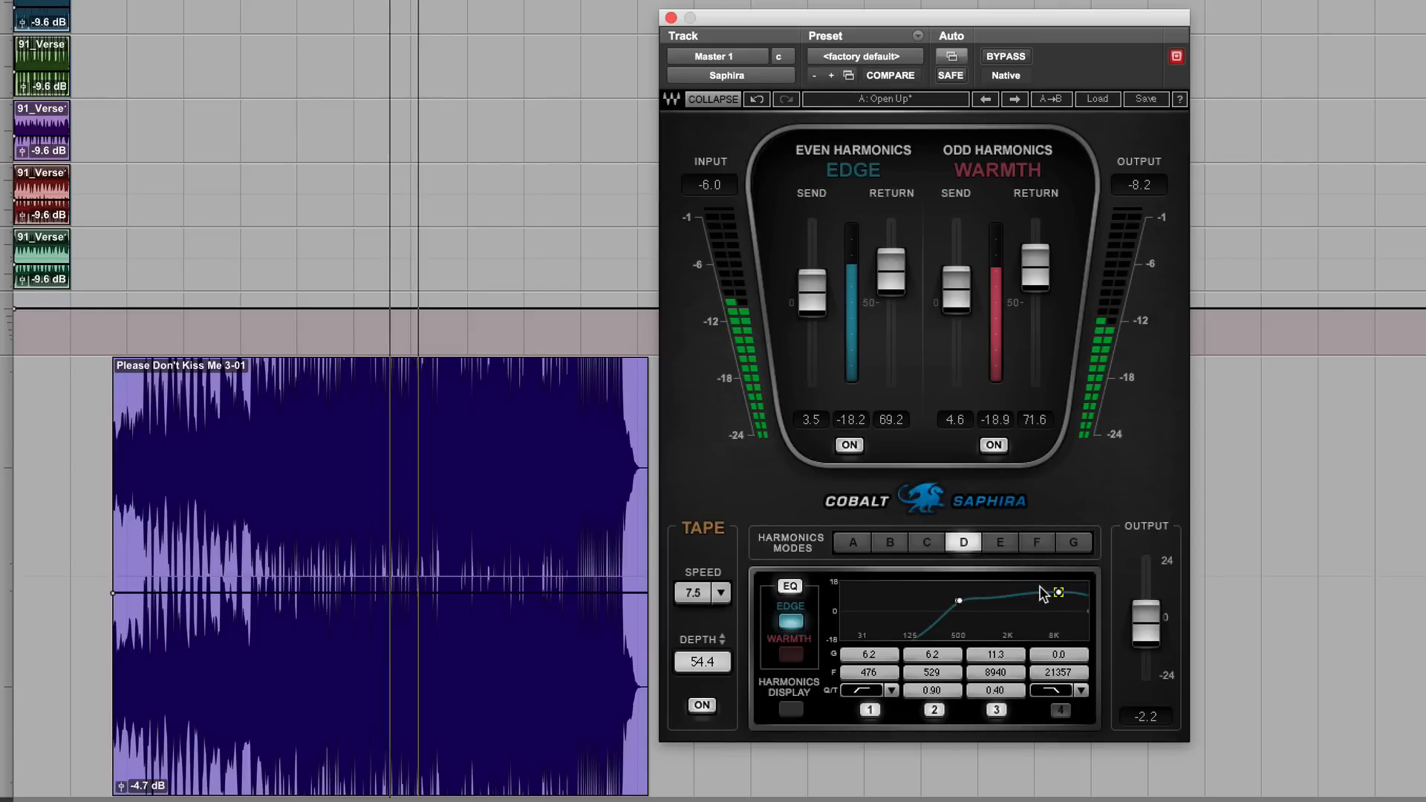
pyautogui.moveTo(1058, 592); pyautogui.dragTo(1056, 622)
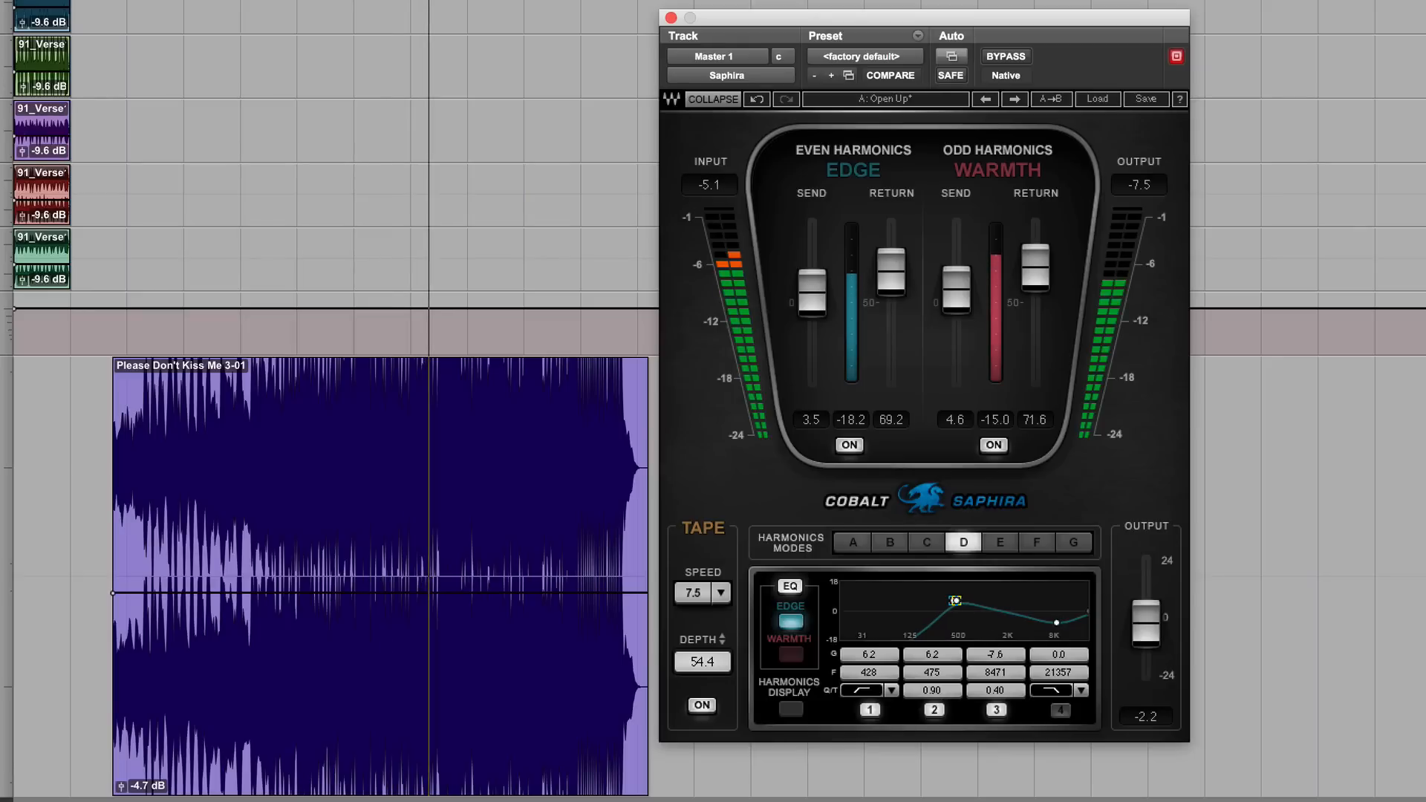
# Set Edge EQ band 2 to gain 7.0 at 170 and band 3 to 7.0 at 3770, and raise the Edge send to 14.0.
pyautogui.moveTo(959, 601); pyautogui.dragTo(920, 599)
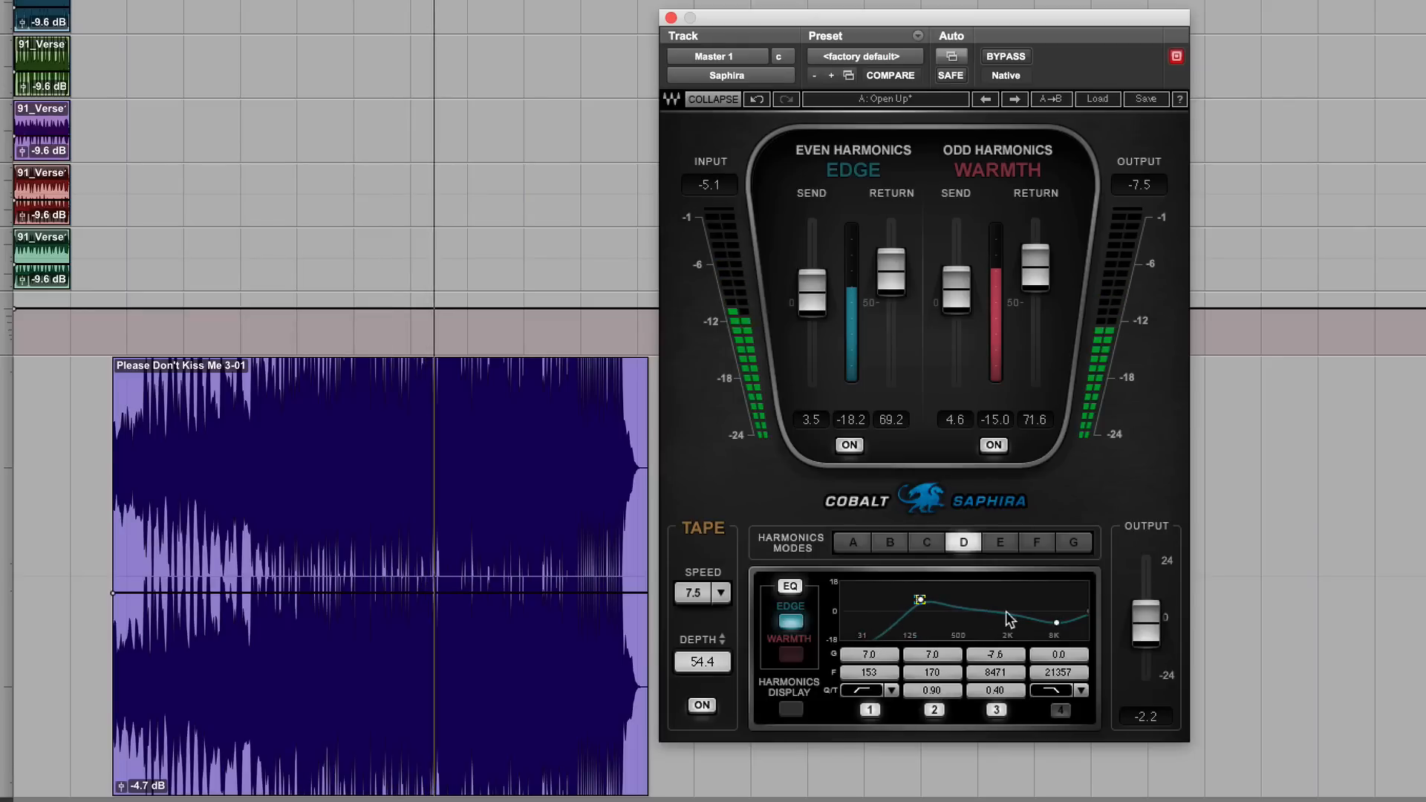
pyautogui.moveTo(1057, 626); pyautogui.dragTo(1029, 600)
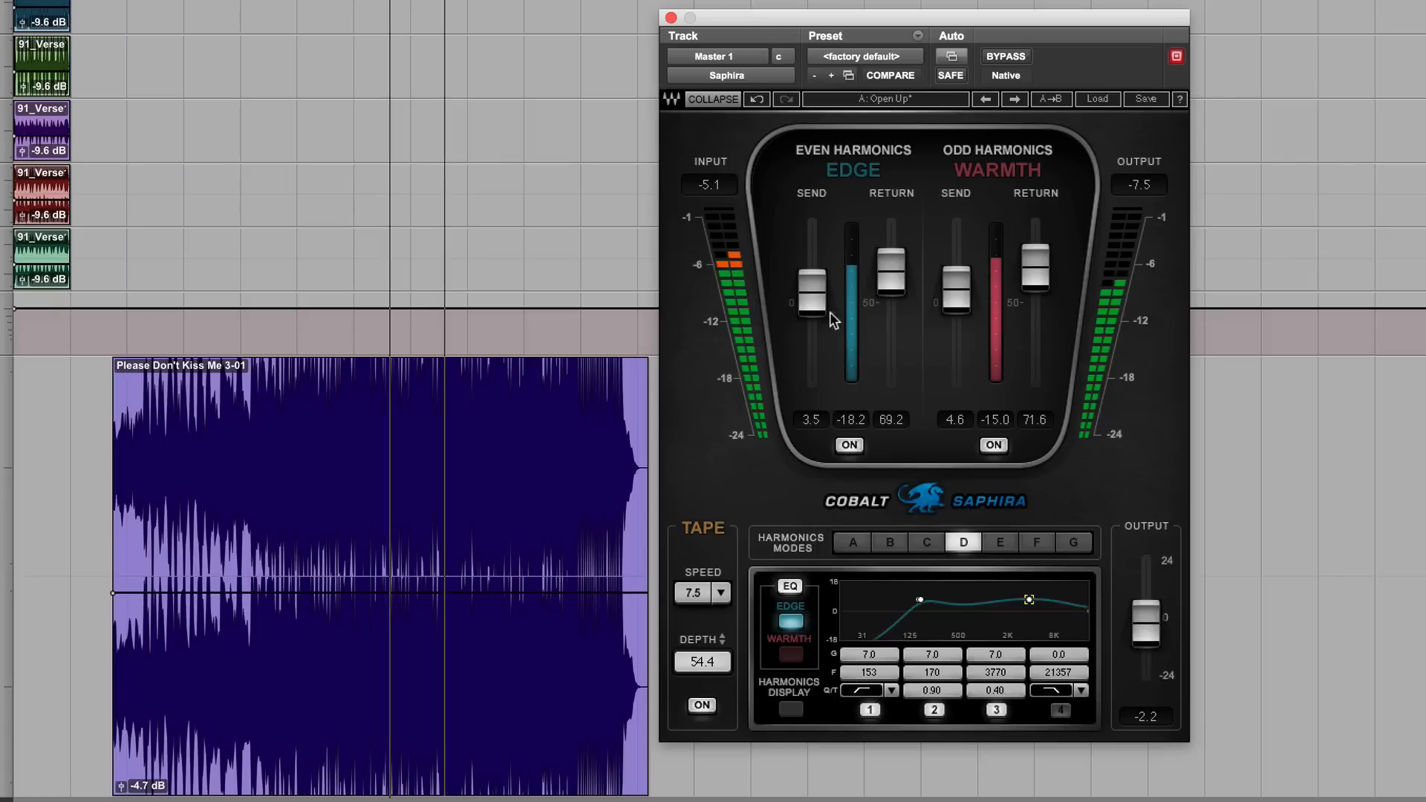
pyautogui.moveTo(812, 294); pyautogui.dragTo(812, 264)
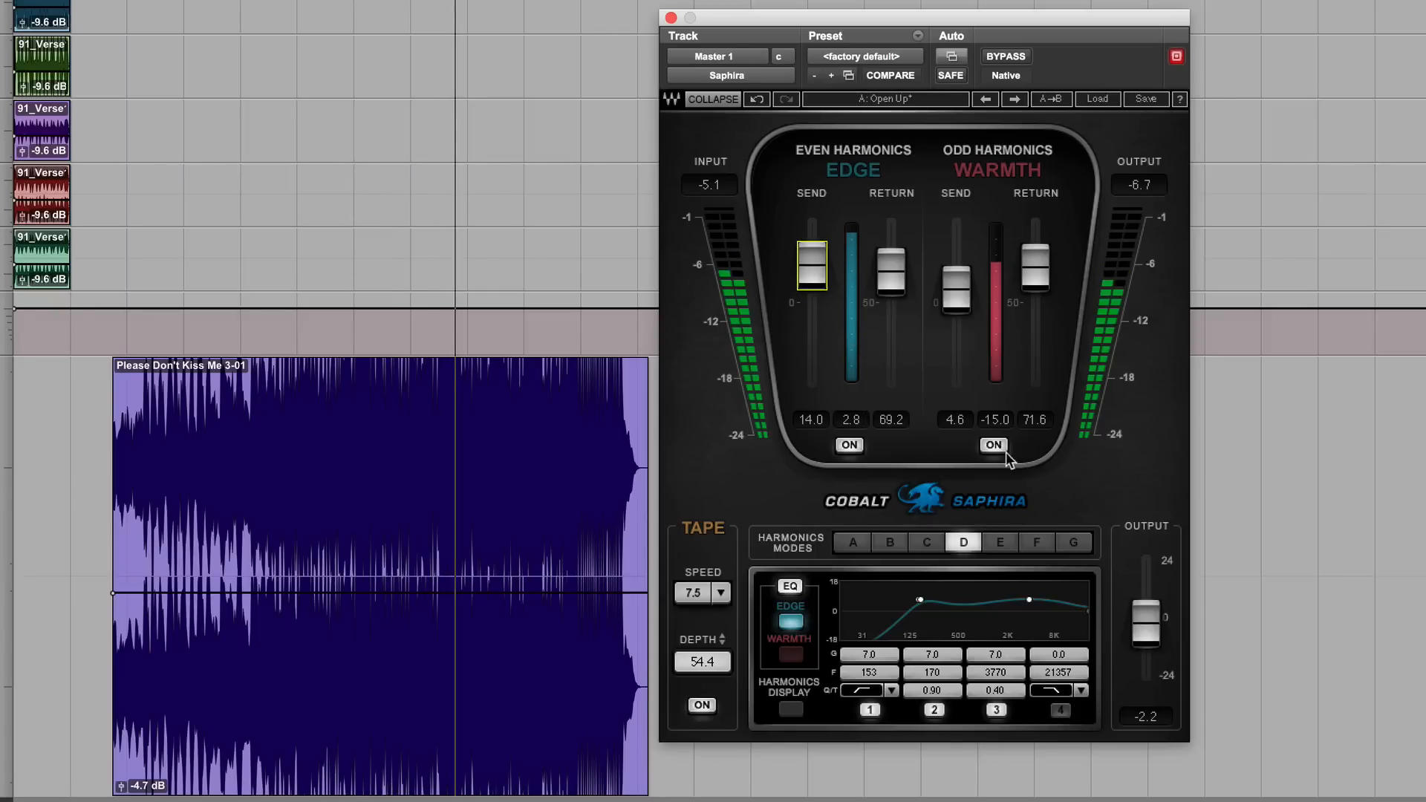
# Display the Warmth EQ, try band 3 at gain 9.5 and frequency 4938, and set it to 5.9 at 747.
pyautogui.click(798, 658)
pyautogui.click(792, 654)
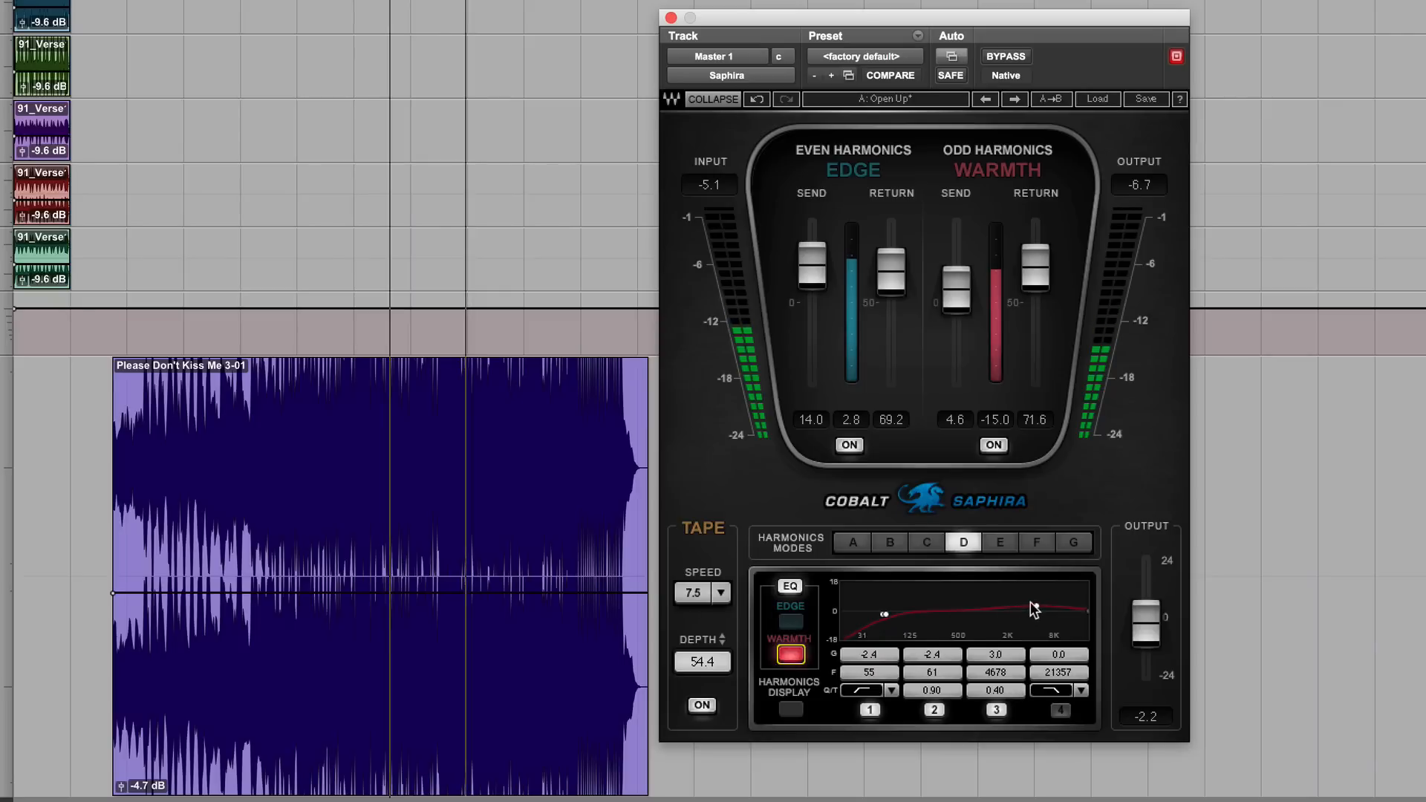
pyautogui.moveTo(1037, 604); pyautogui.dragTo(1038, 594)
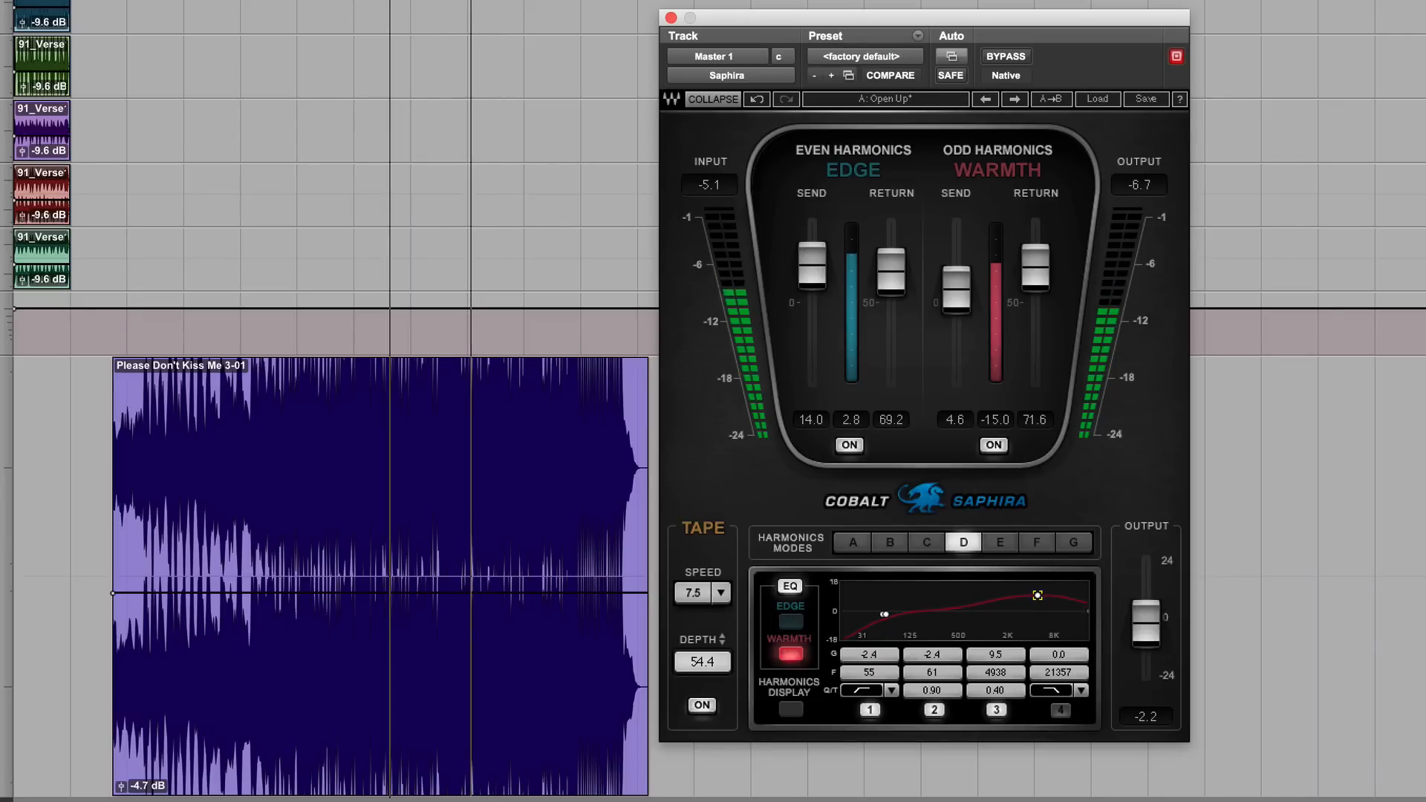
pyautogui.moveTo(1037, 595); pyautogui.dragTo(973, 600)
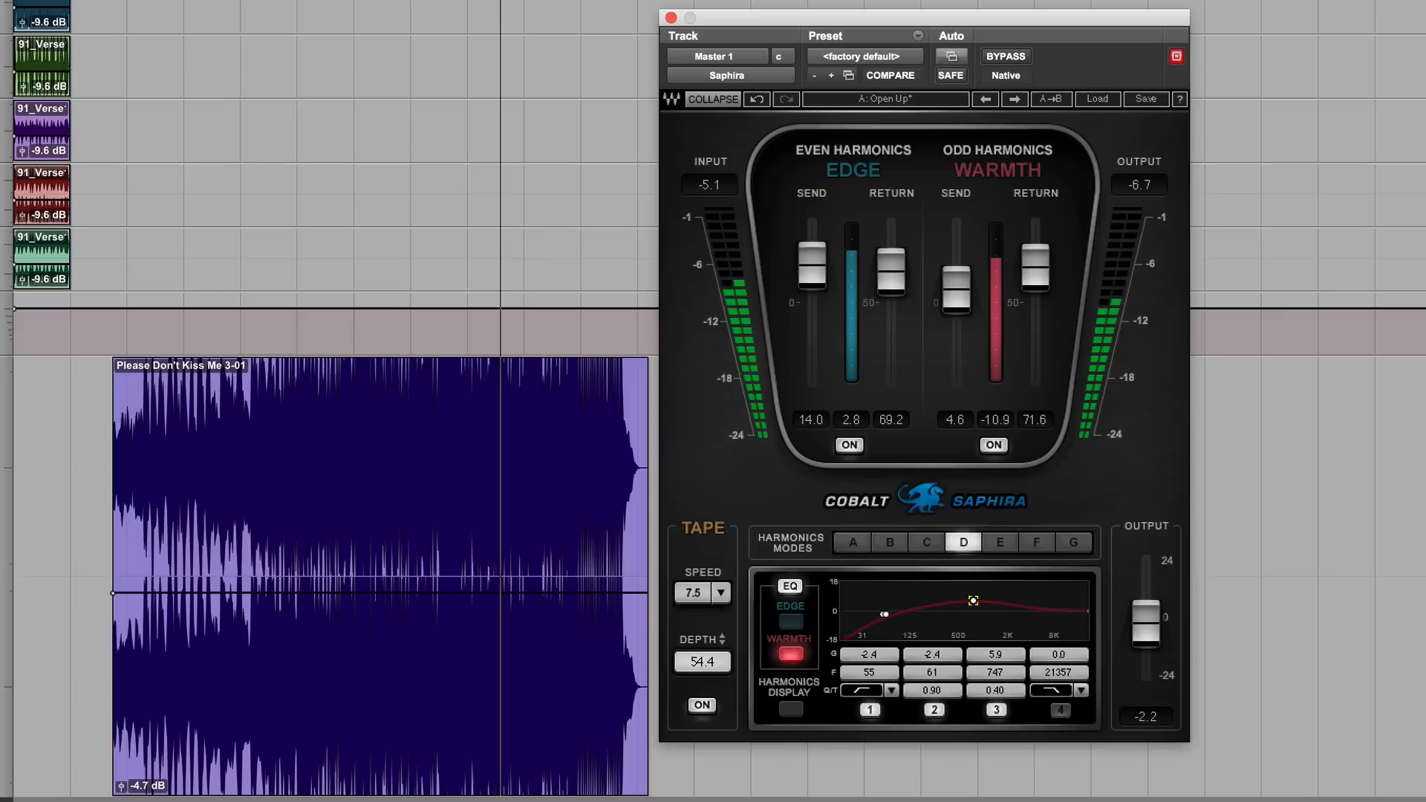
# Compare the bypassed sound with the equalized Edge and Warmth processing, leave the effect active, and stop playback.
pyautogui.click(1004, 57)
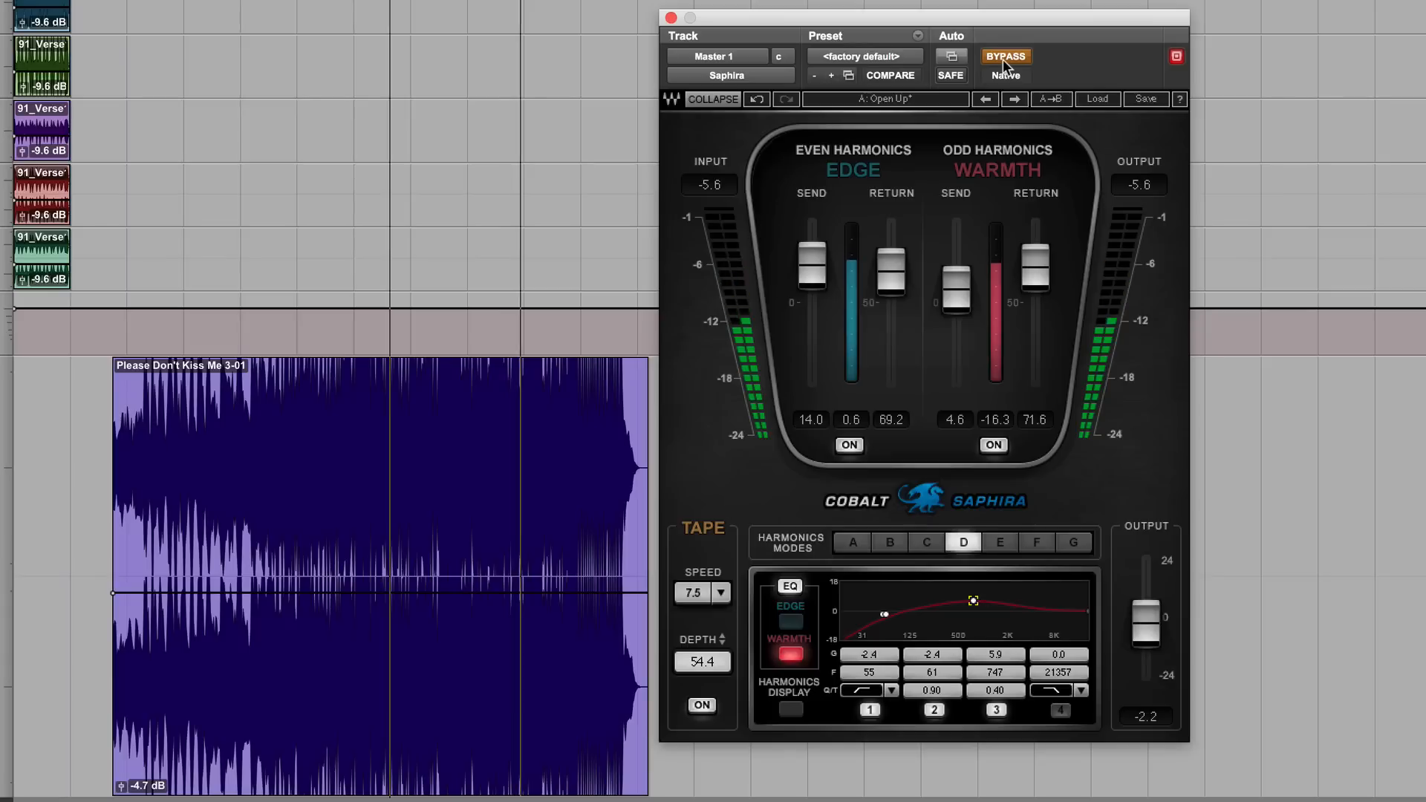
pyautogui.click(1004, 58)
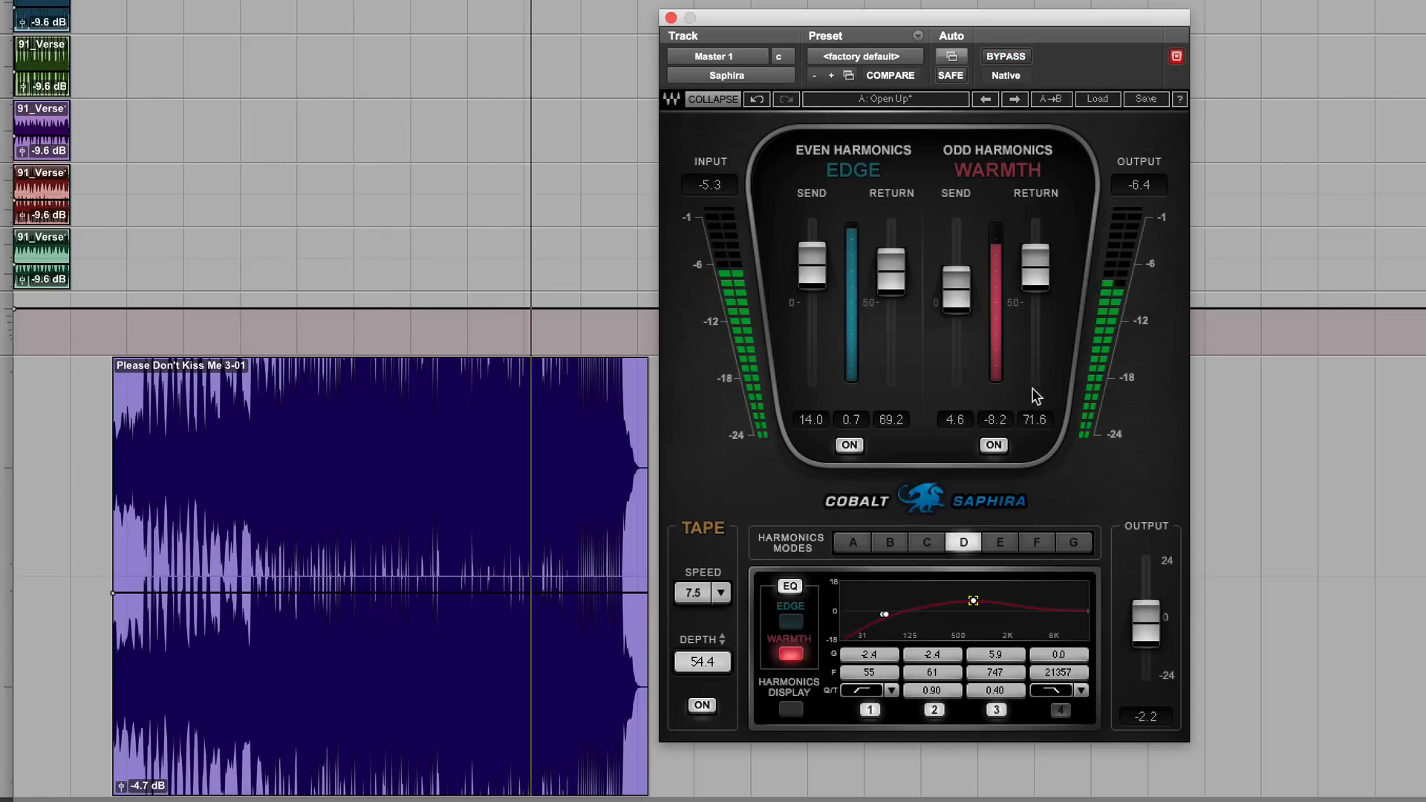
pyautogui.press('space')
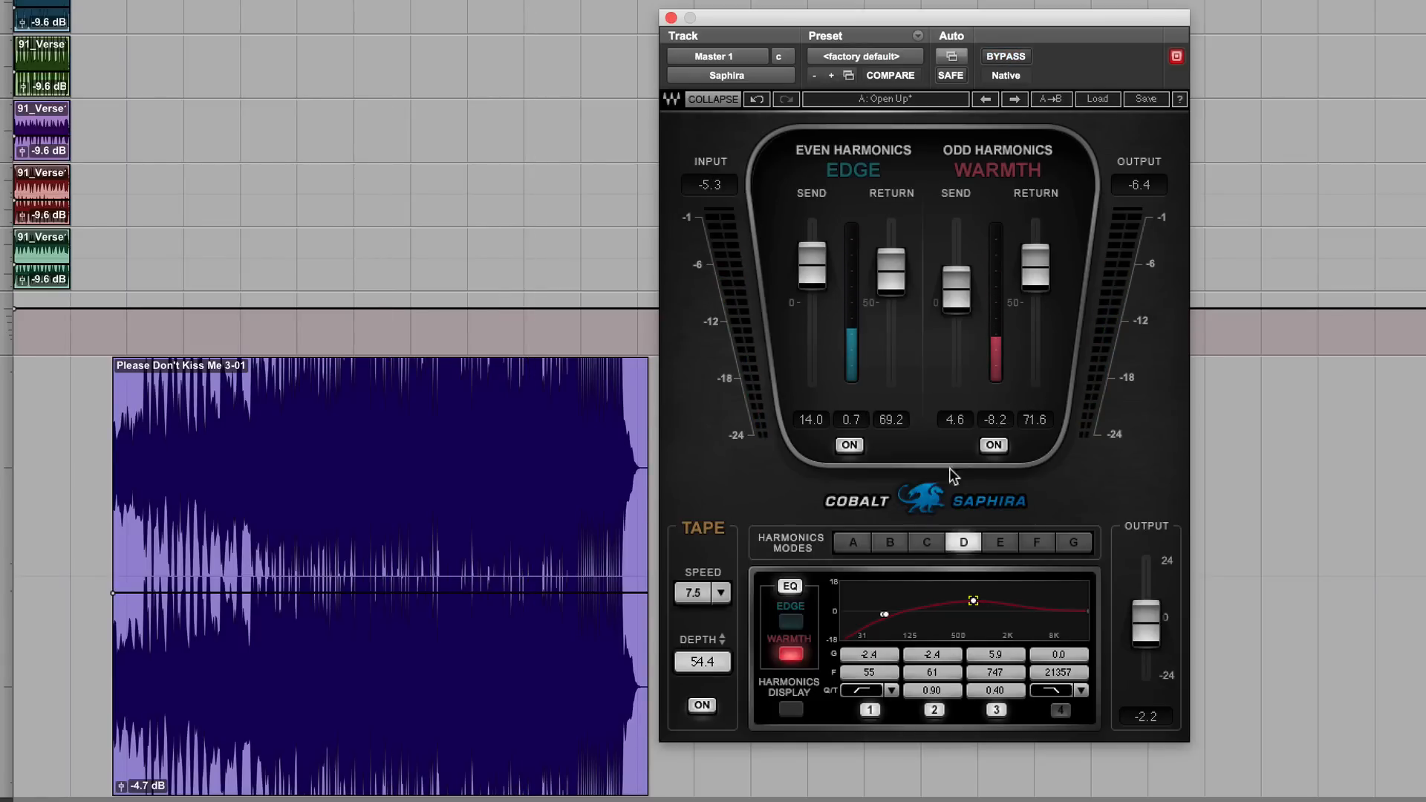
# Return to the harmonics display, restart playback, audition modes B and A, and set the harmonics mode to C.
pyautogui.click(793, 708)
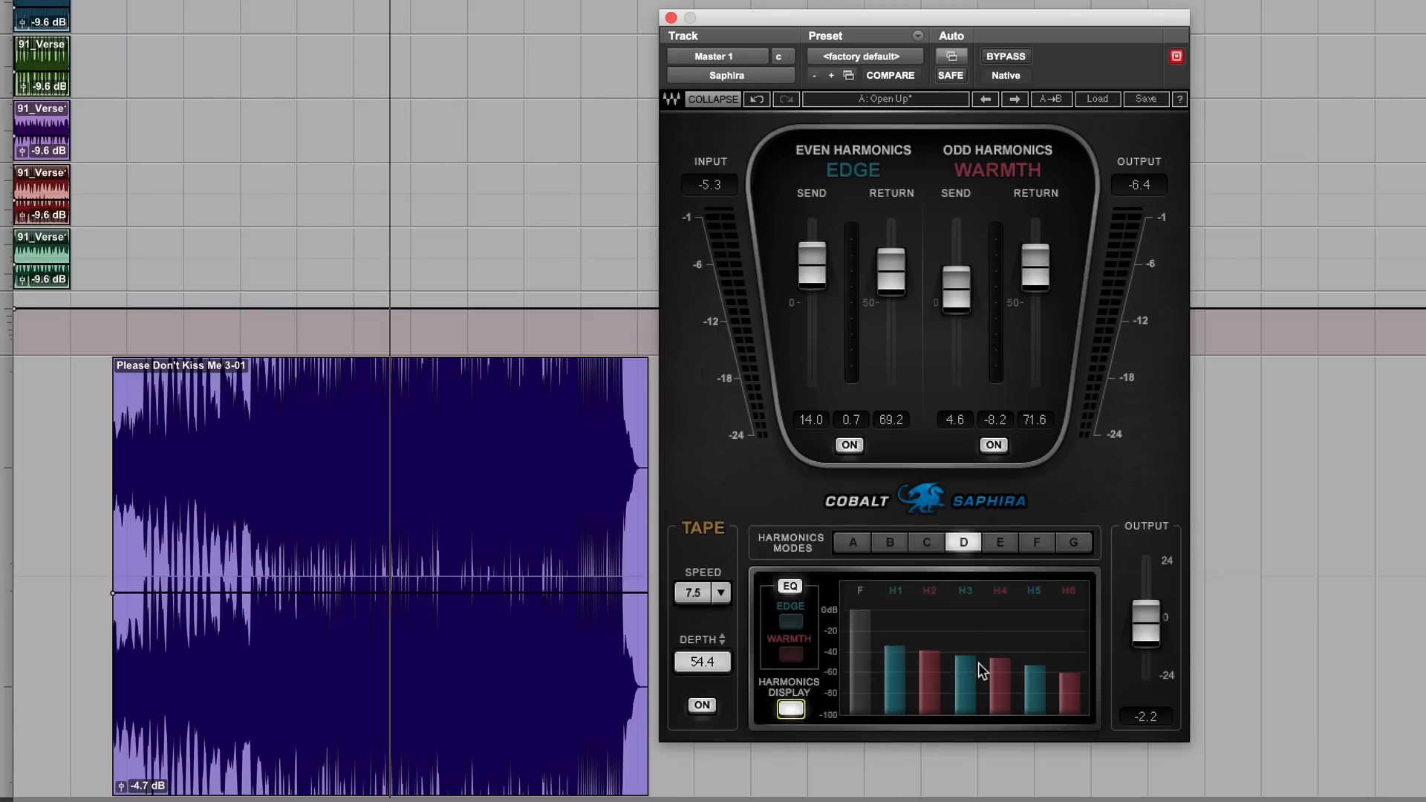
pyautogui.press('space')
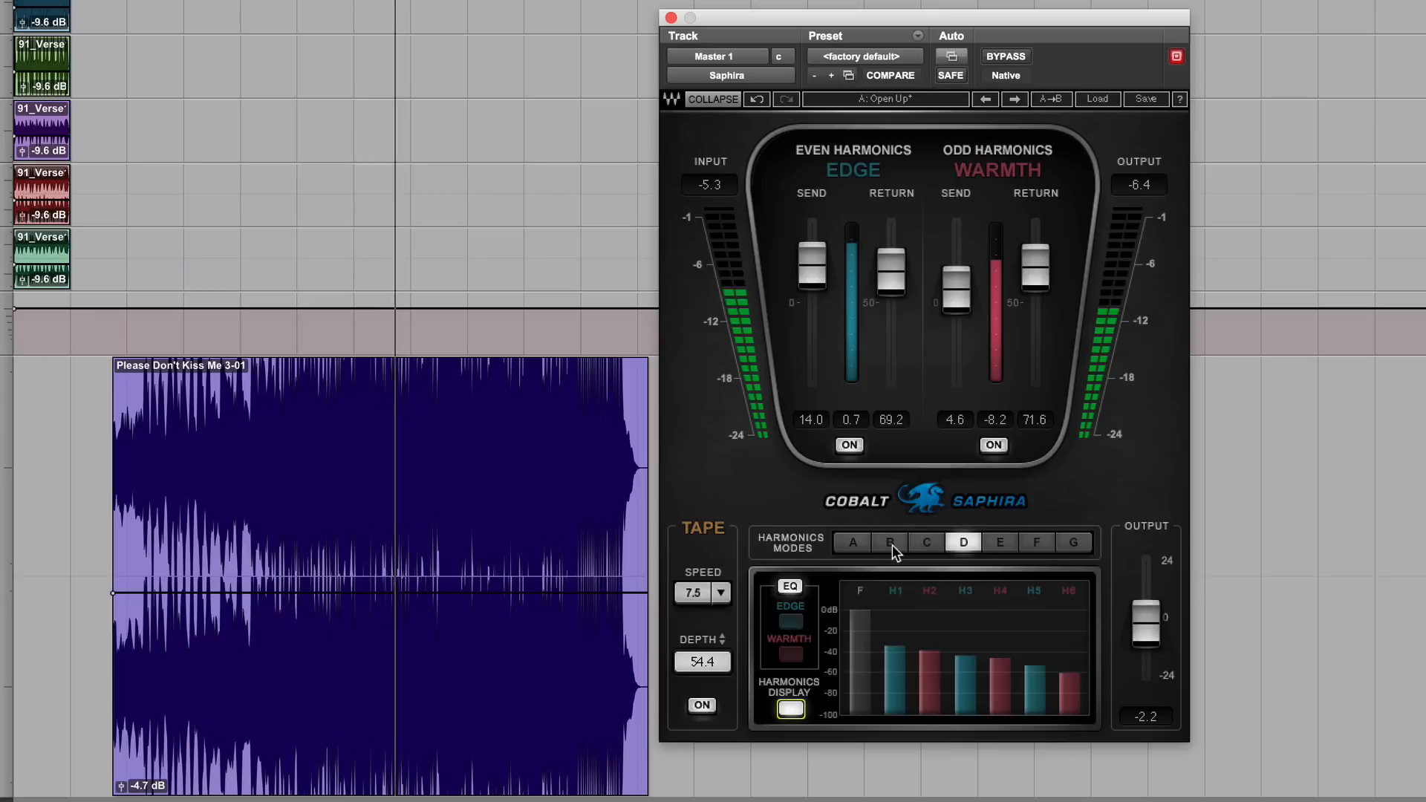
pyautogui.click(892, 546)
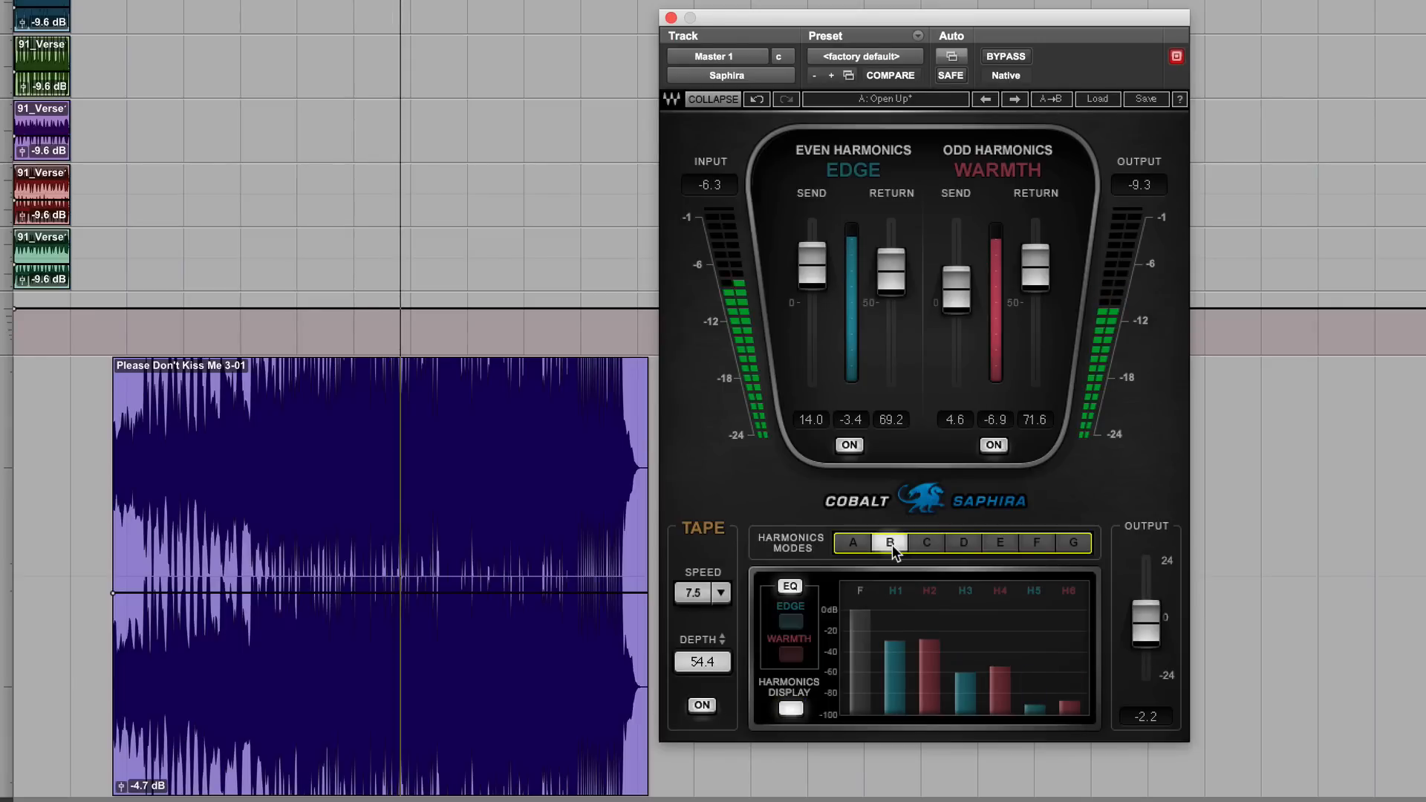
pyautogui.click(858, 539)
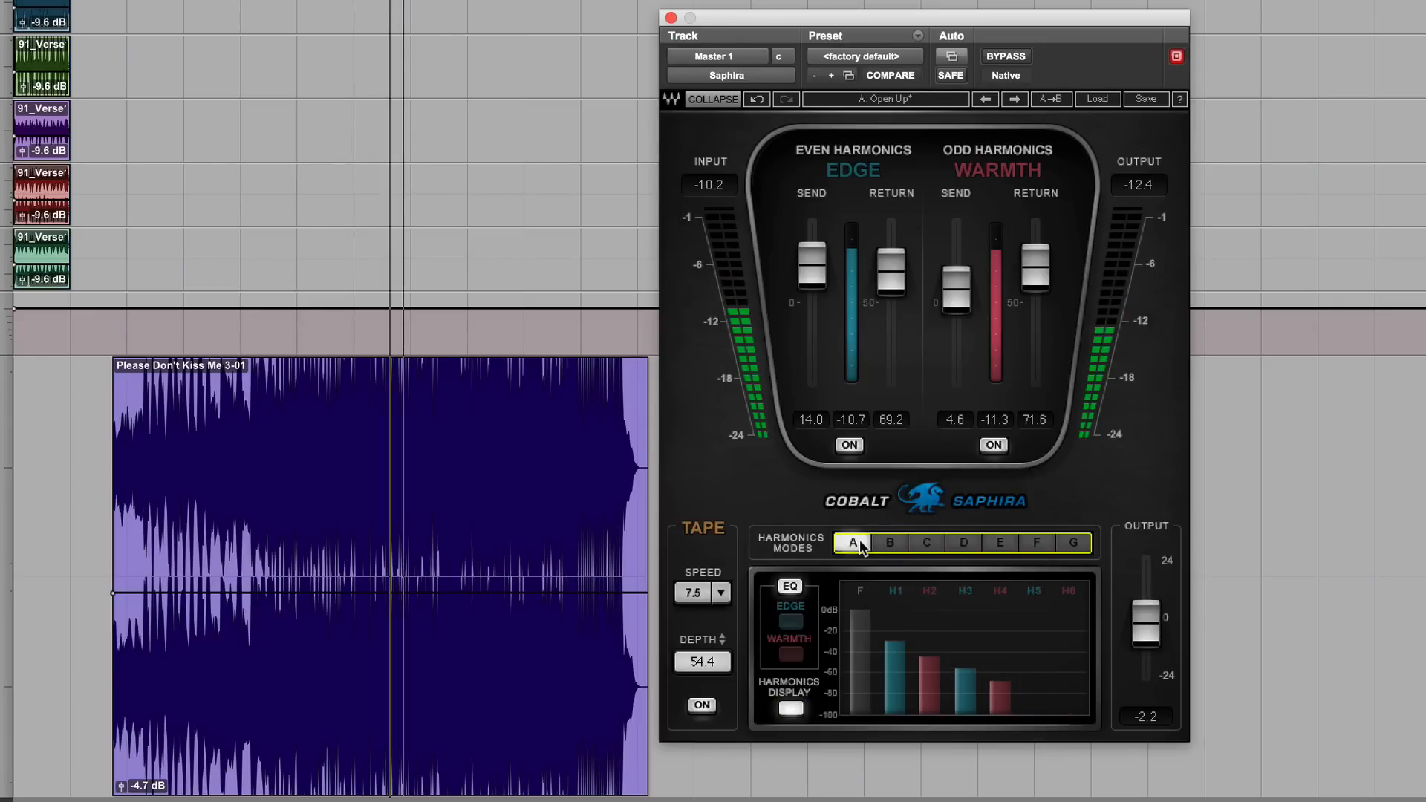
pyautogui.click(929, 537)
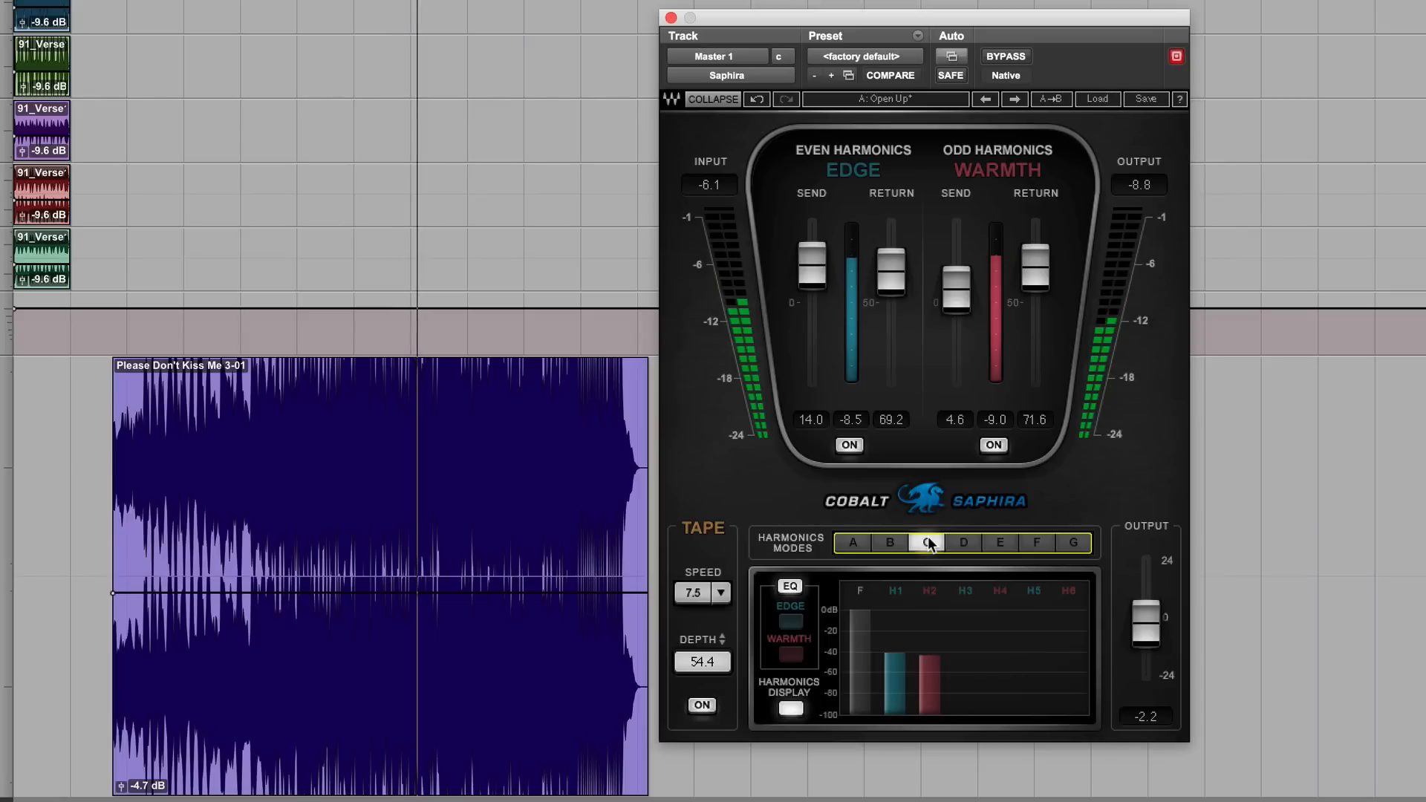
# Compare the bypassed and processed sound in harmonics mode C twice, restarting playback in between, and leave the effect active.
pyautogui.click(1005, 63)
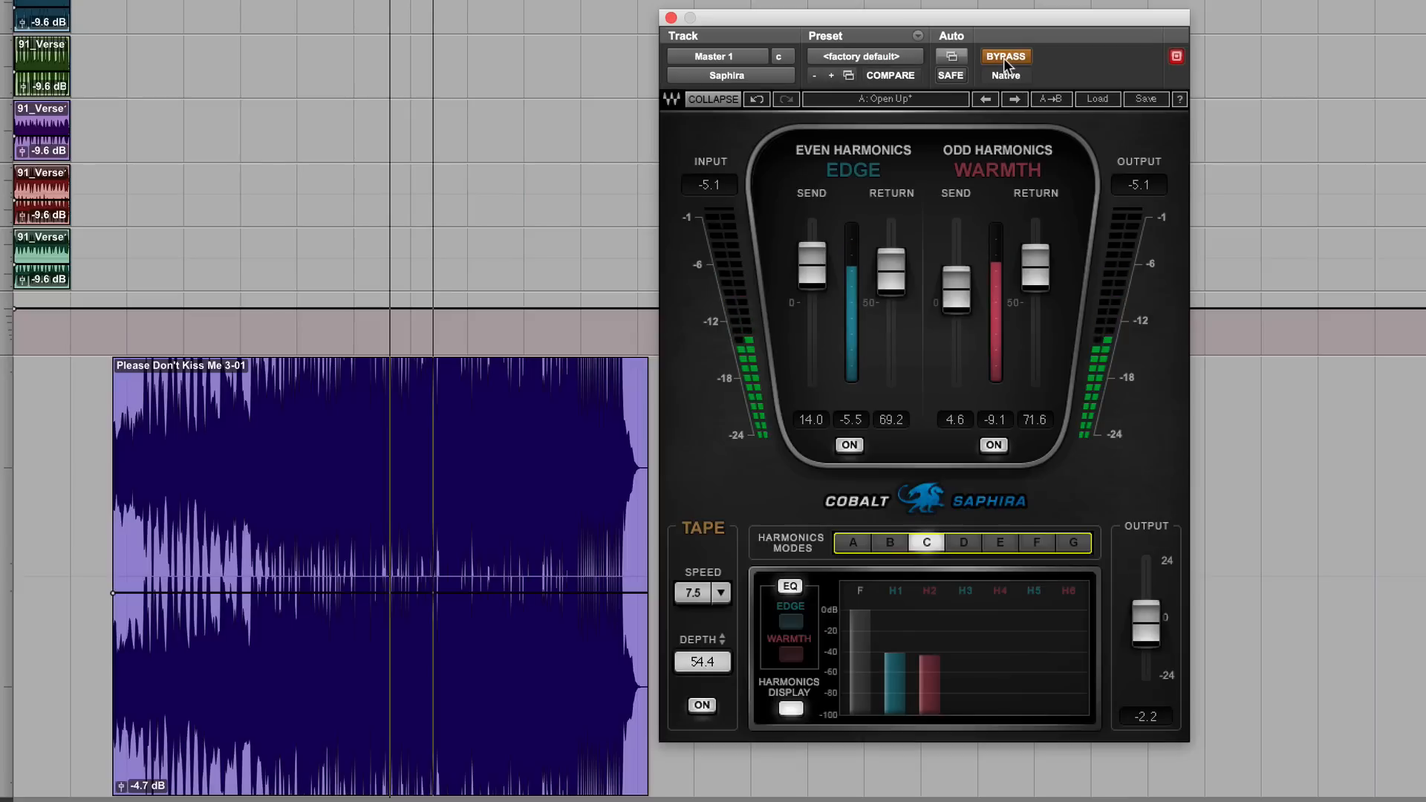
pyautogui.click(1006, 62)
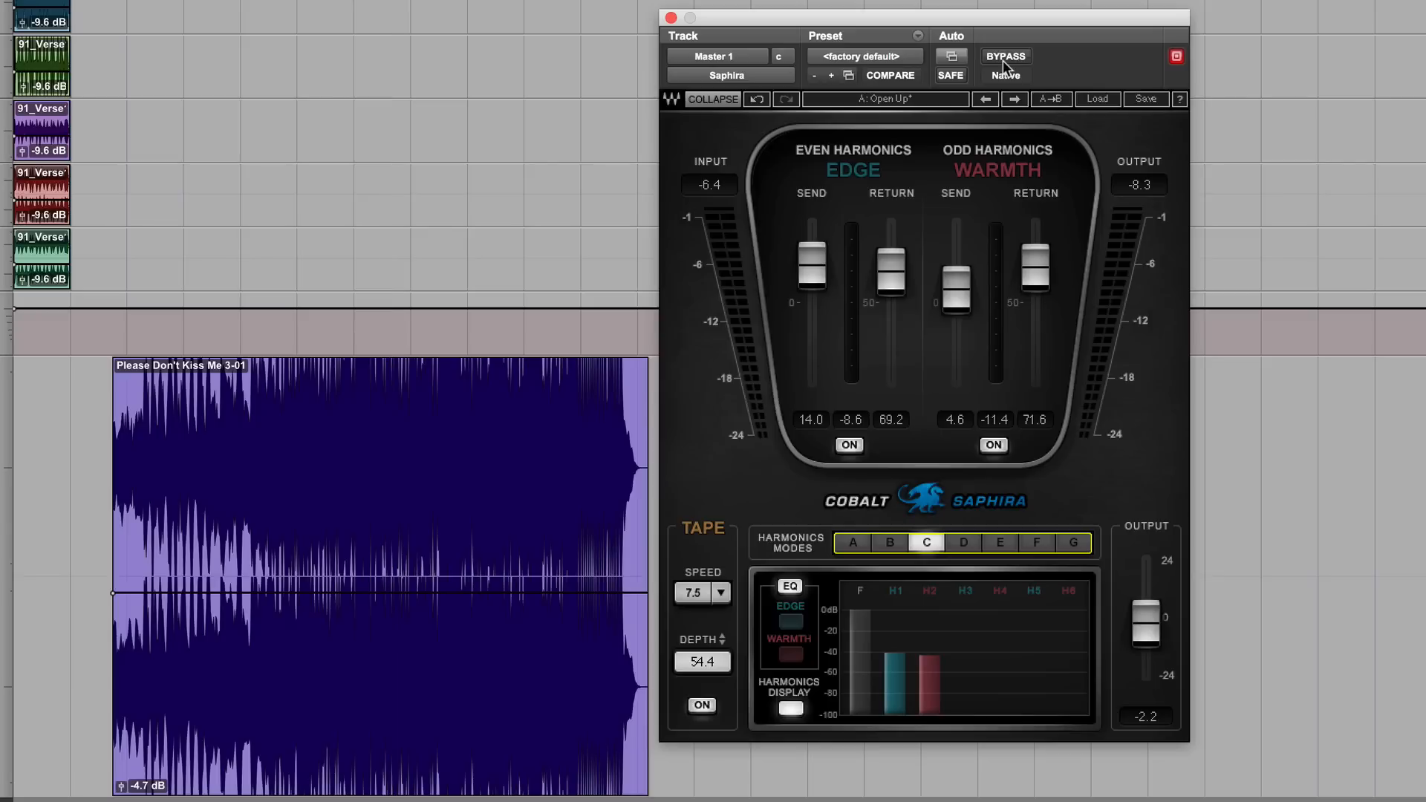
pyautogui.press('space')
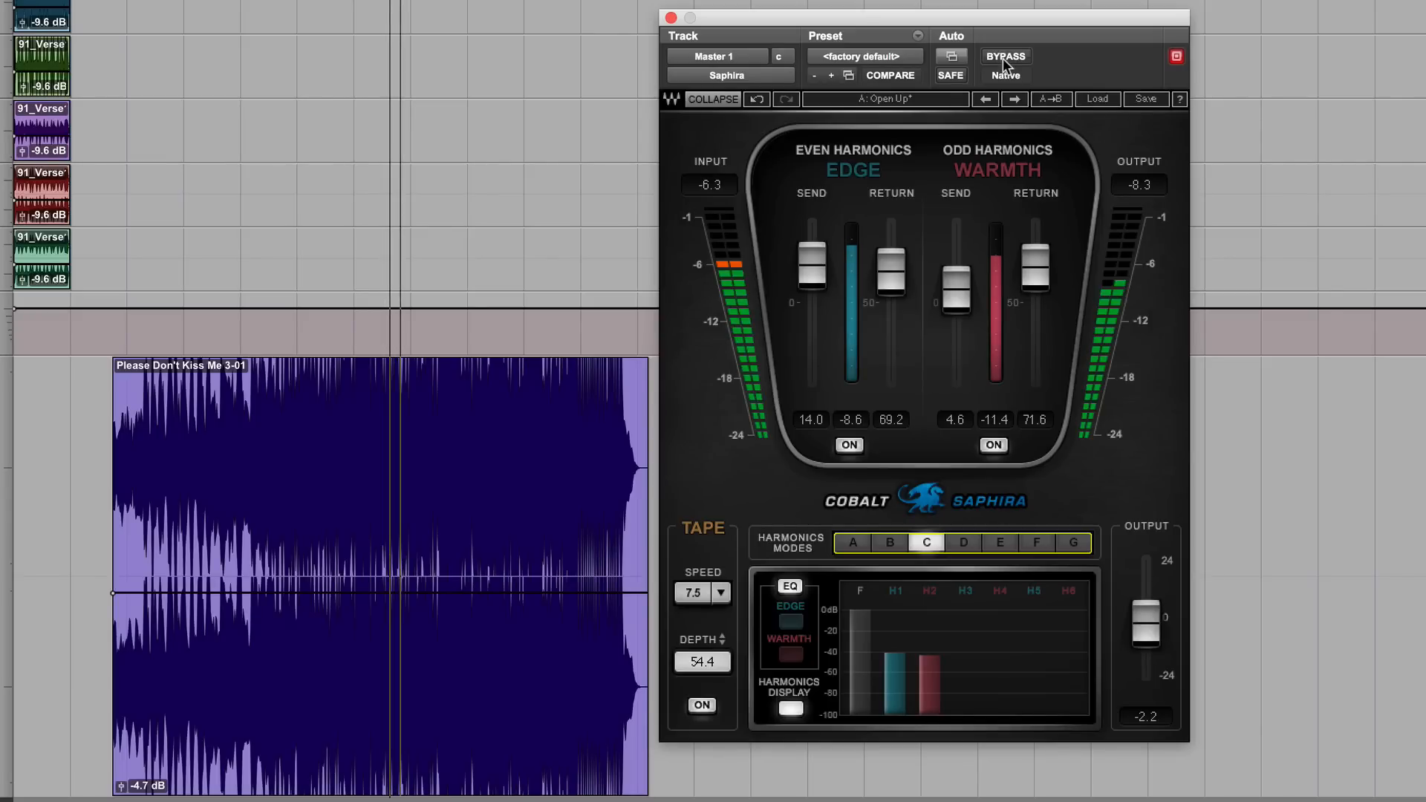
pyautogui.click(1004, 58)
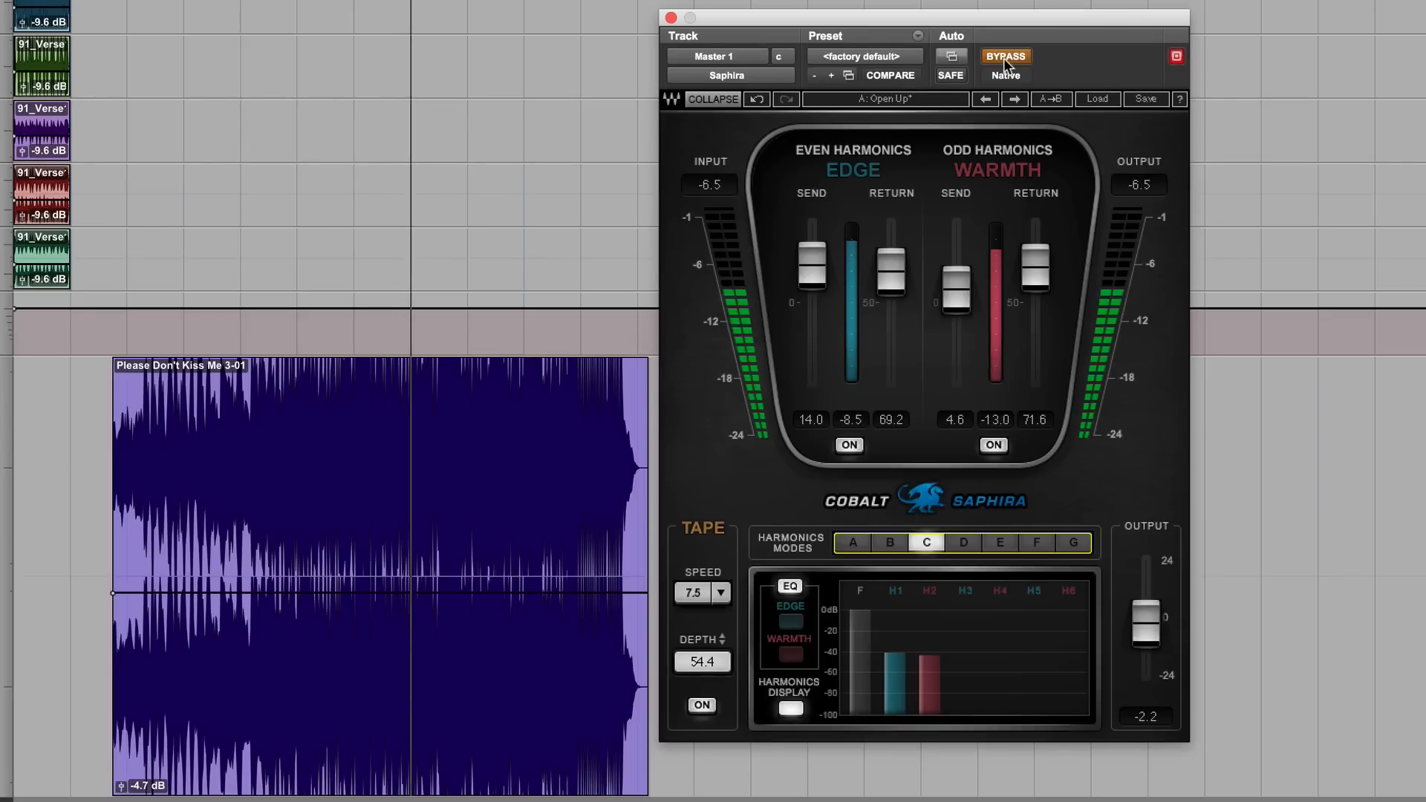
pyautogui.click(1005, 57)
# Audition harmonics modes D and E, set the mode to F, and restart playback from the start marker.
pyautogui.click(969, 540)
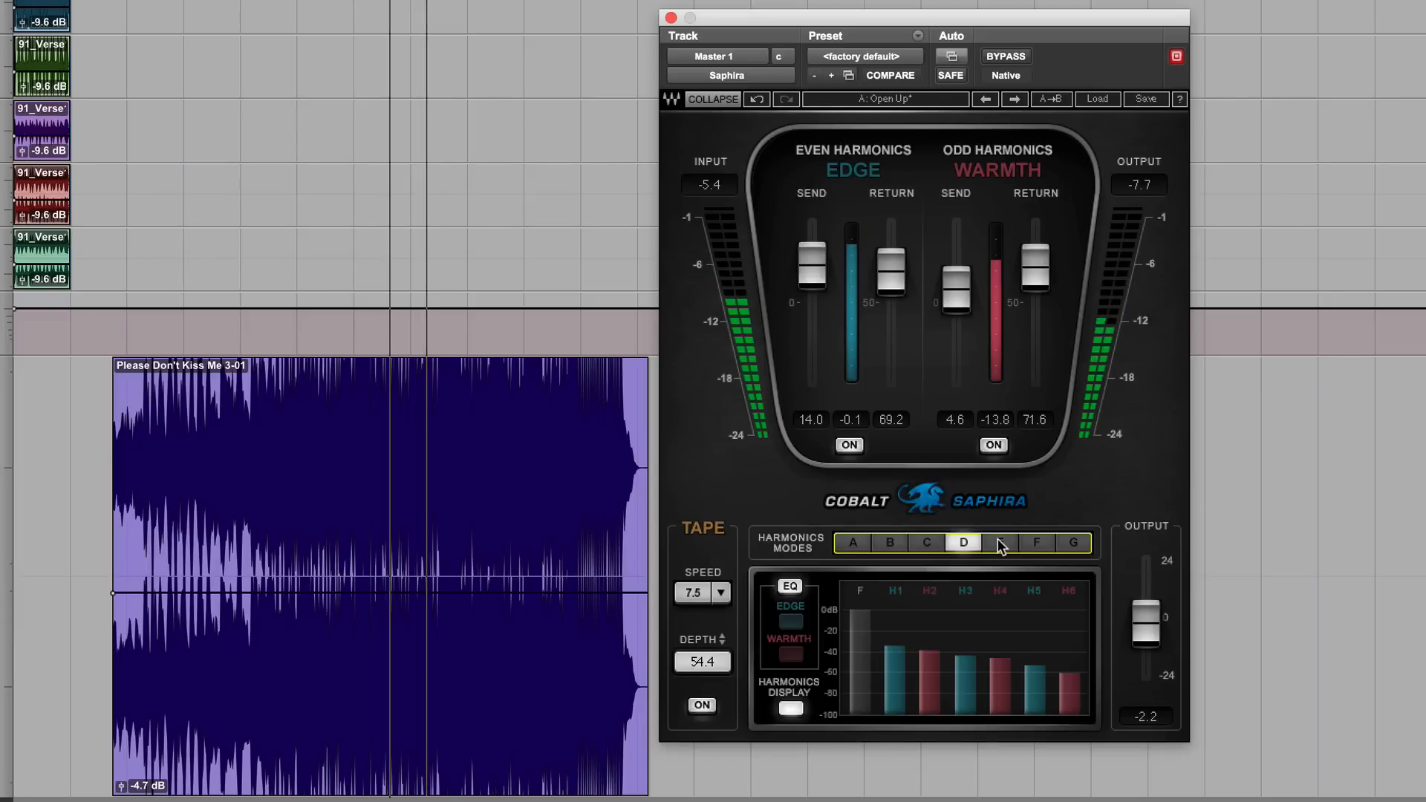
pyautogui.click(1000, 543)
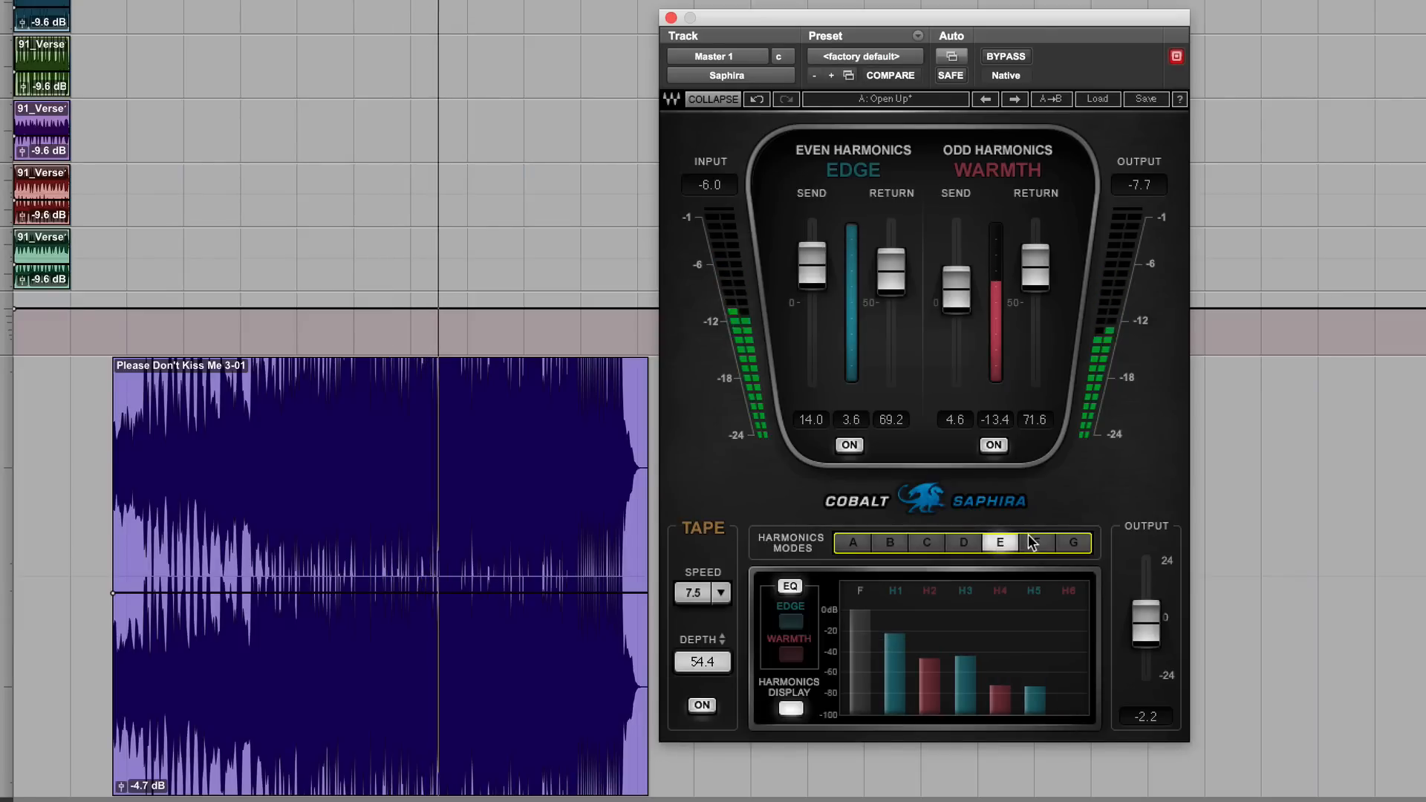
pyautogui.click(1028, 541)
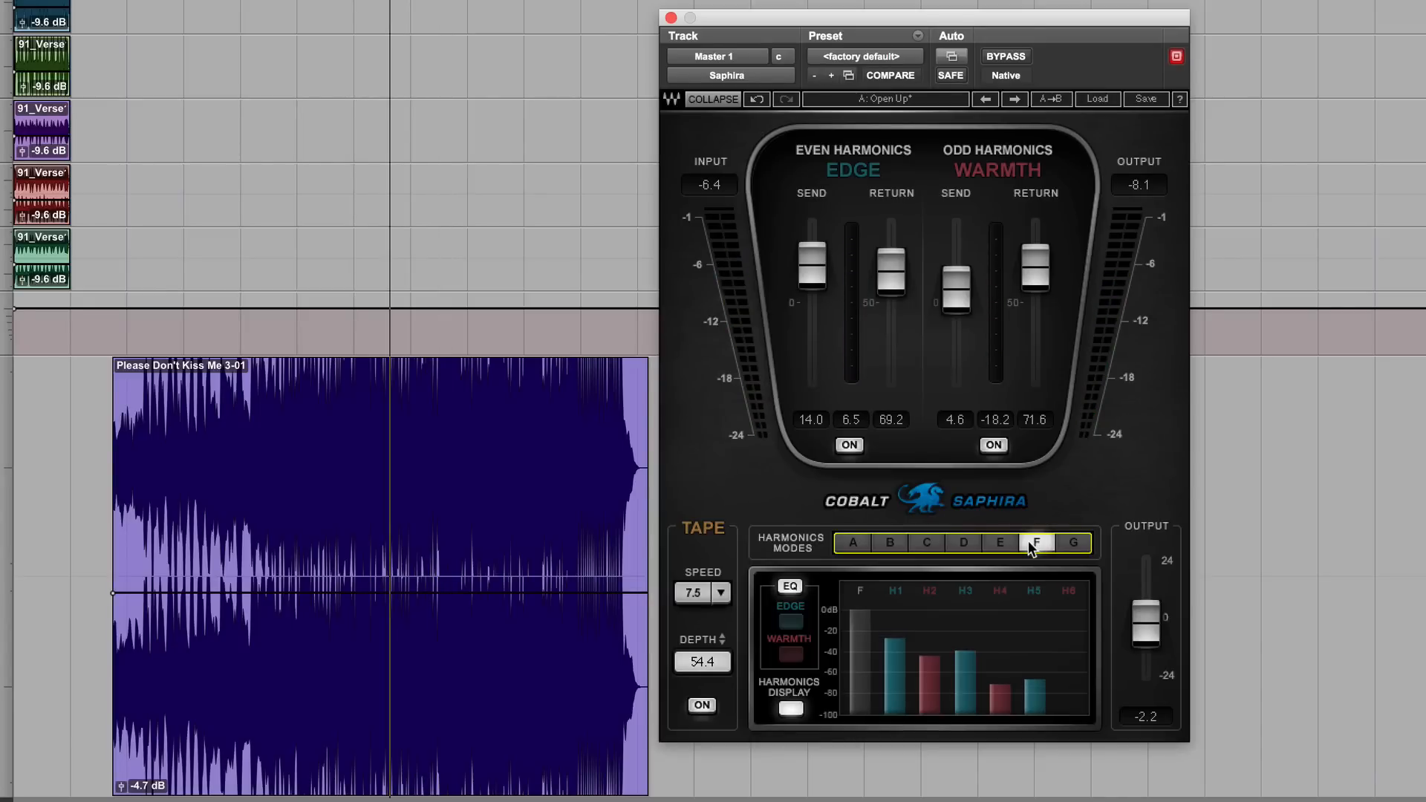
pyautogui.press('space')
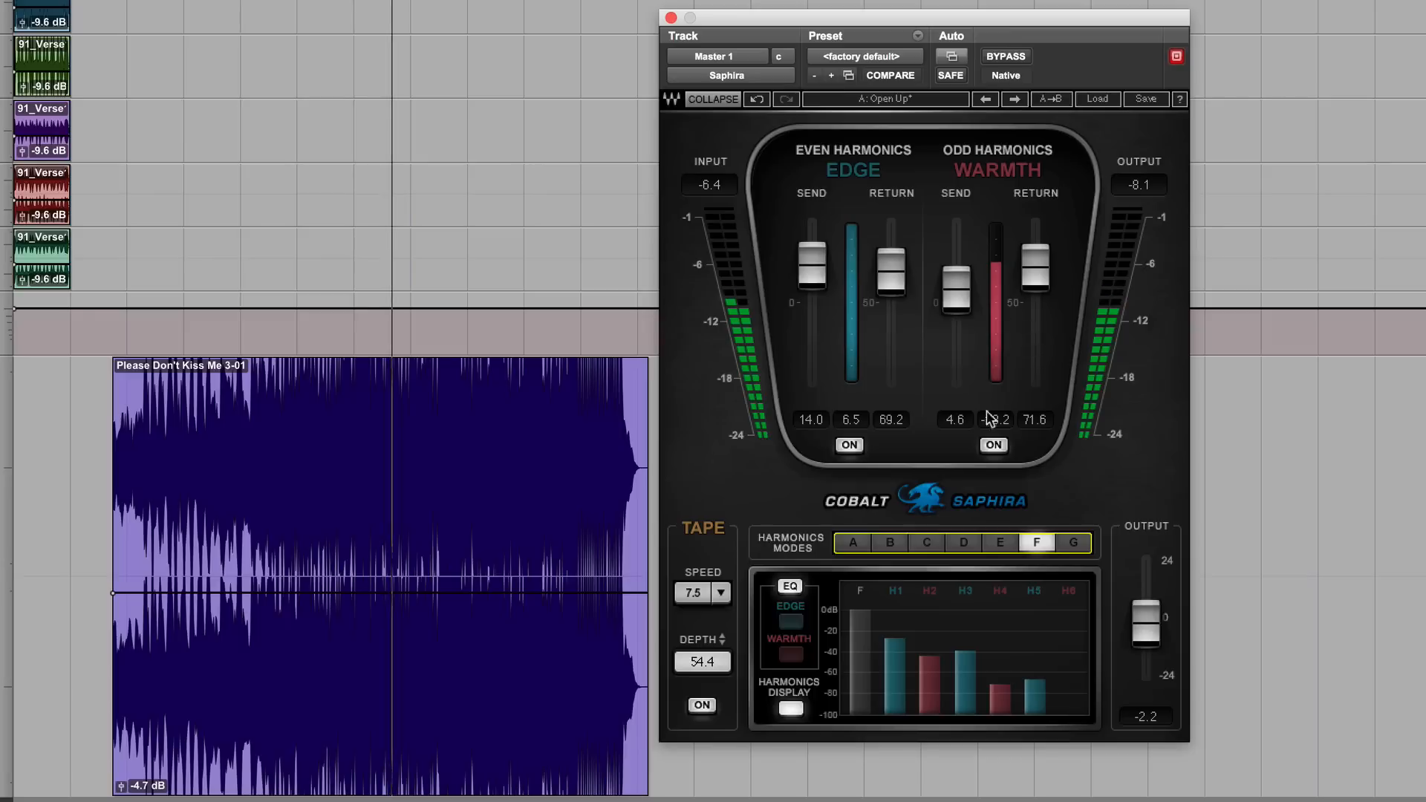
# Set Warmth EQ band 3 to gain -4.0 at 1590, and Edge EQ band 3 to -2.7 at 3979 and band 2 to 0.0 at 200.
pyautogui.click(791, 654)
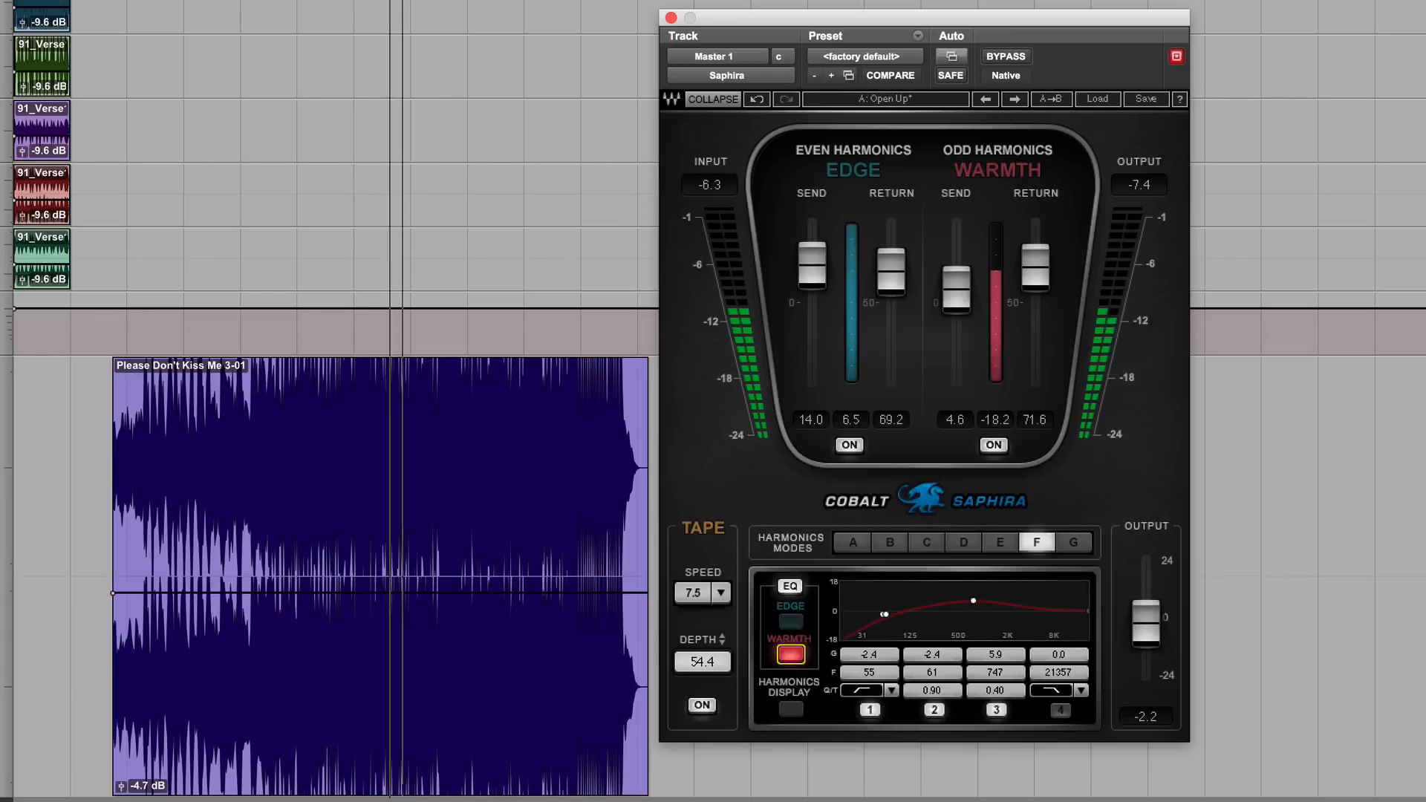
pyautogui.moveTo(973, 600); pyautogui.dragTo(989, 617)
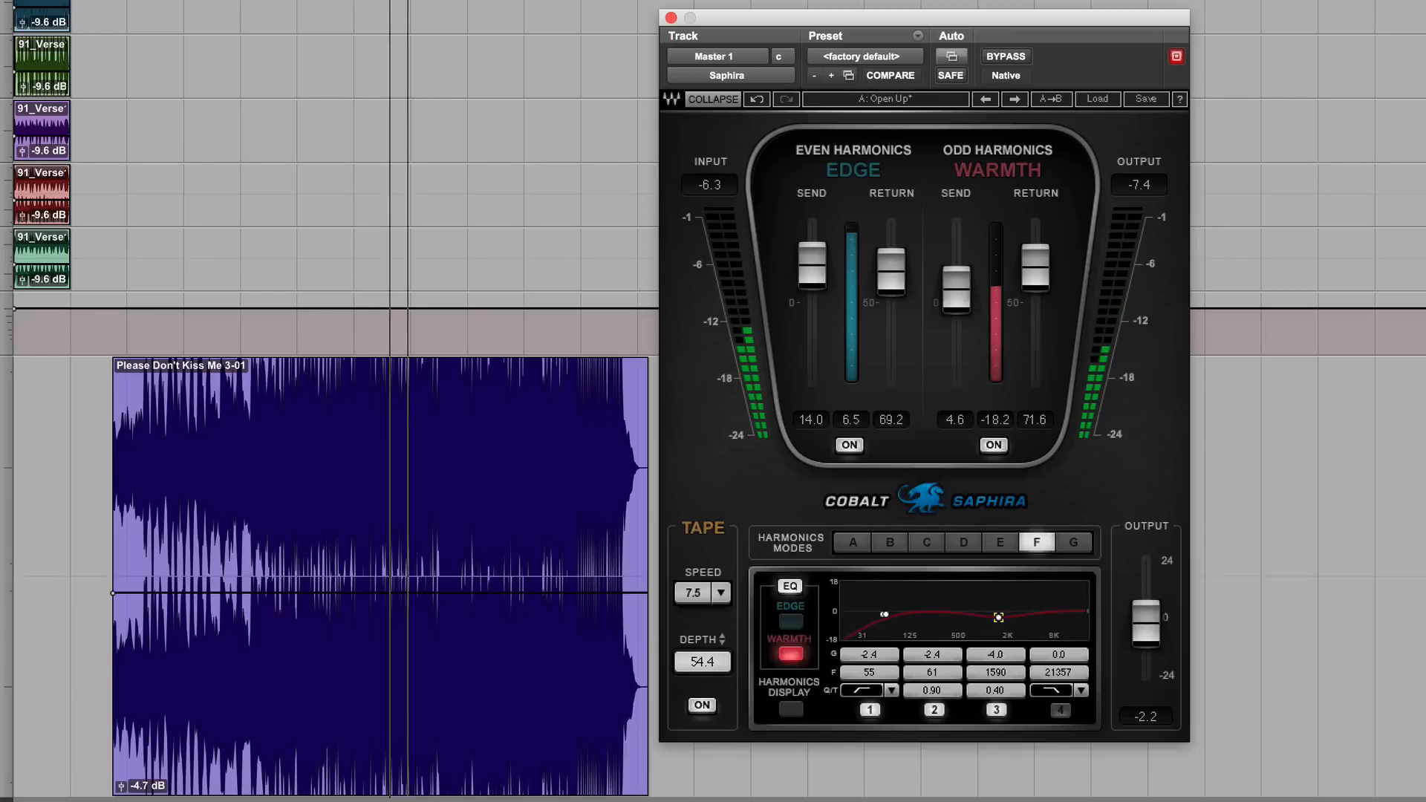
pyautogui.click(791, 621)
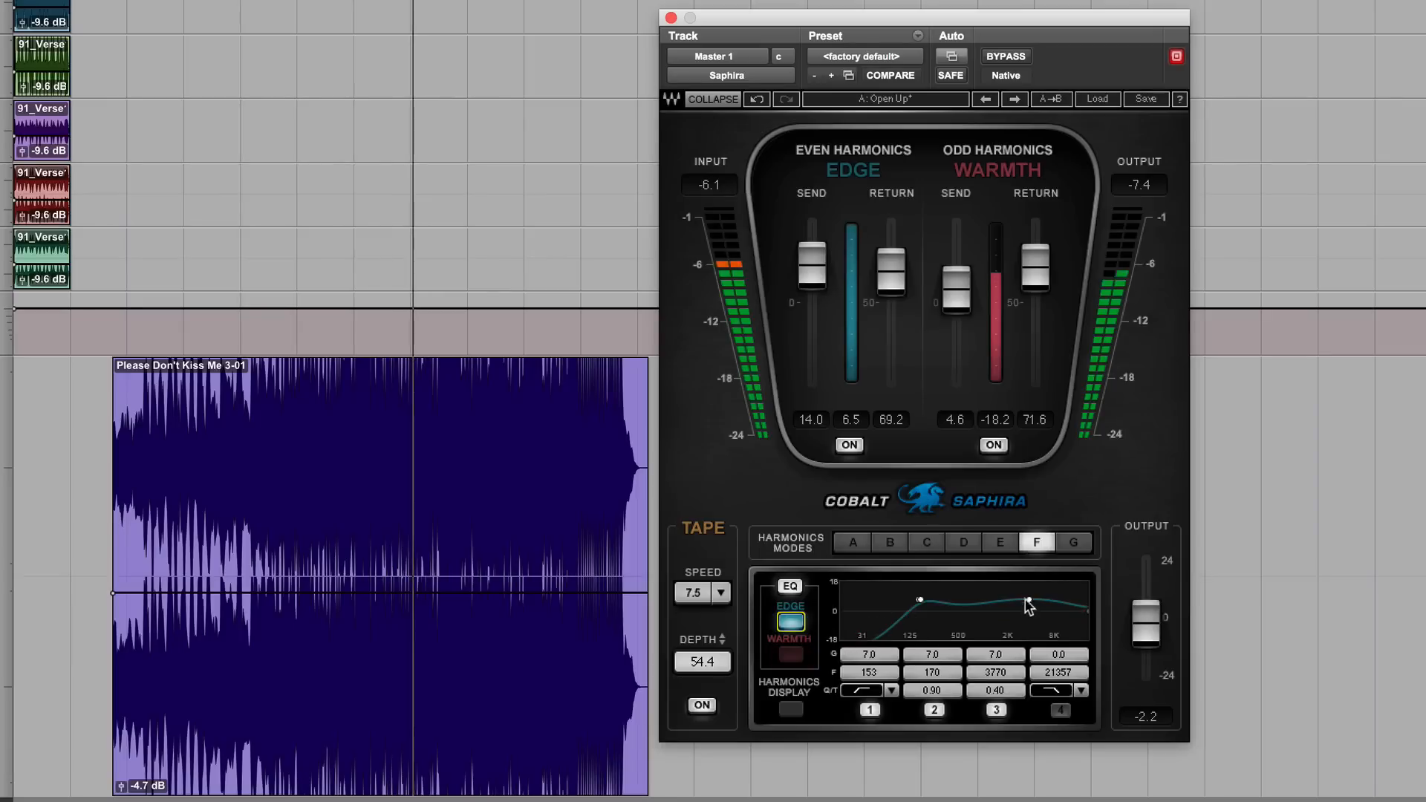
pyautogui.moveTo(1028, 601); pyautogui.dragTo(1030, 615)
pyautogui.moveTo(920, 599)
pyautogui.mouseDown()
pyautogui.moveTo(937, 601)
pyautogui.moveTo(924, 611)
pyautogui.mouseUp()
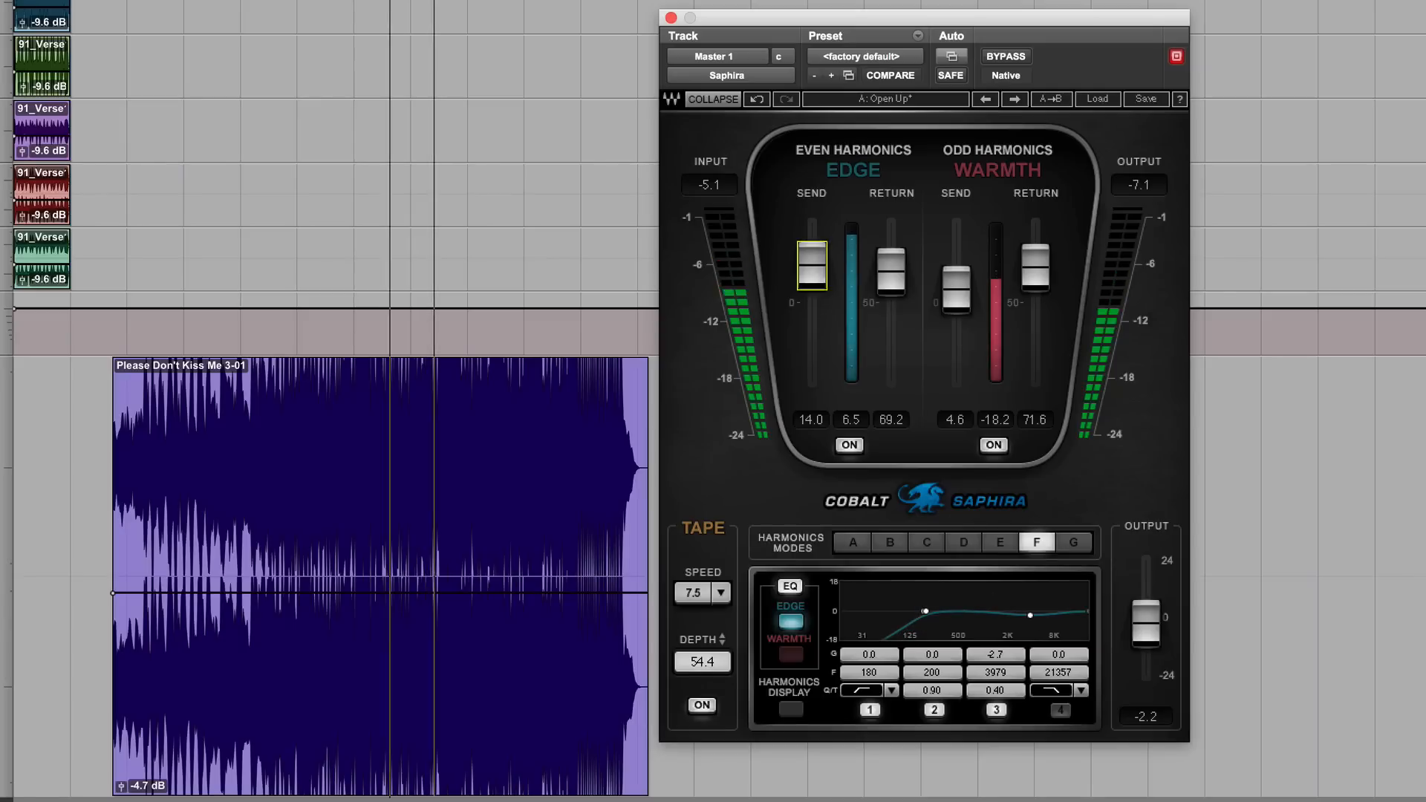
# Lower the Edge send to 4.0, the Warmth send to -3.4, and the Edge return to 46.8.
pyautogui.moveTo(811, 268); pyautogui.dragTo(812, 296)
pyautogui.moveTo(956, 288); pyautogui.dragTo(955, 310)
pyautogui.moveTo(891, 272); pyautogui.dragTo(892, 307)
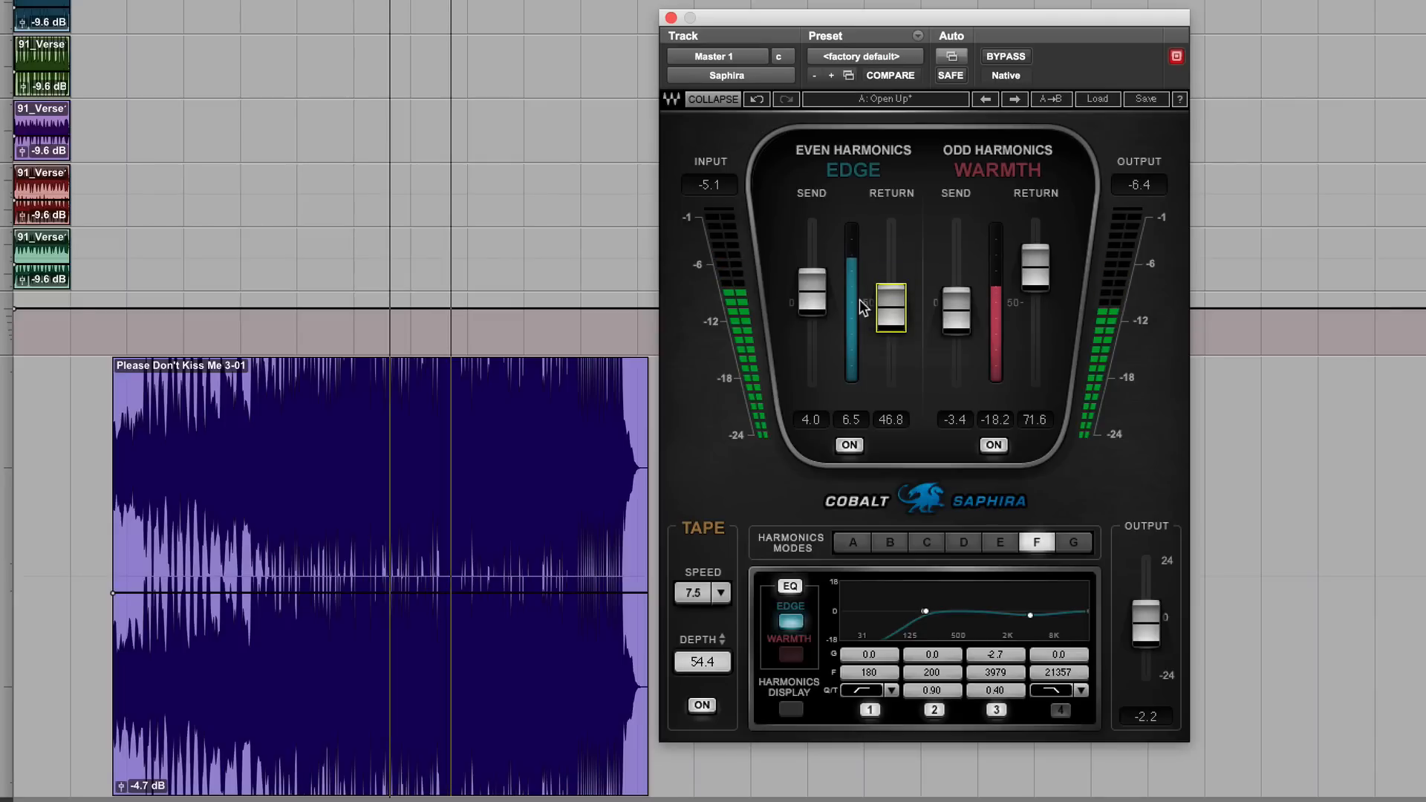
# Lower the Warmth return to 60.4 and compare the bypassed and processed sound.
pyautogui.moveTo(1038, 268); pyautogui.dragTo(1040, 286)
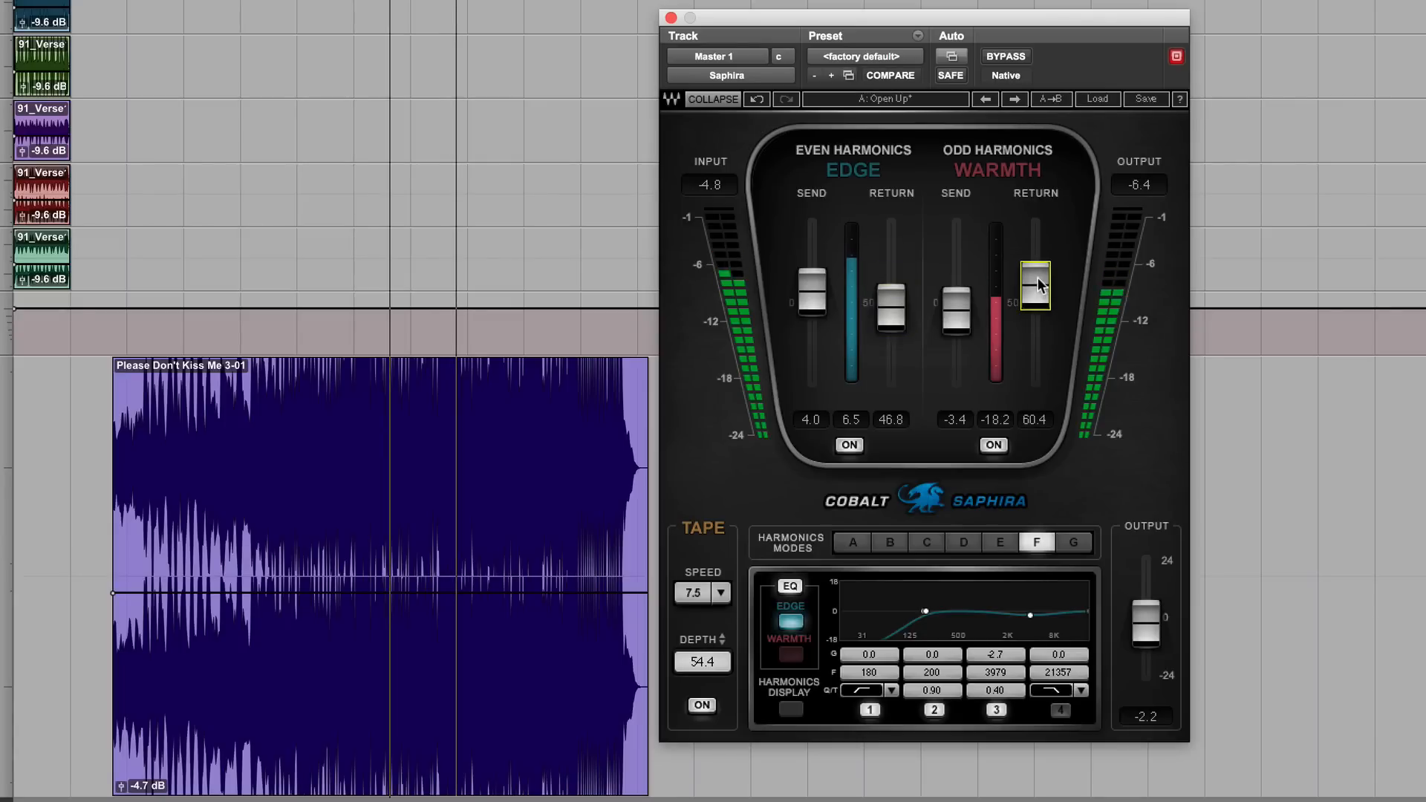
pyautogui.click(1019, 59)
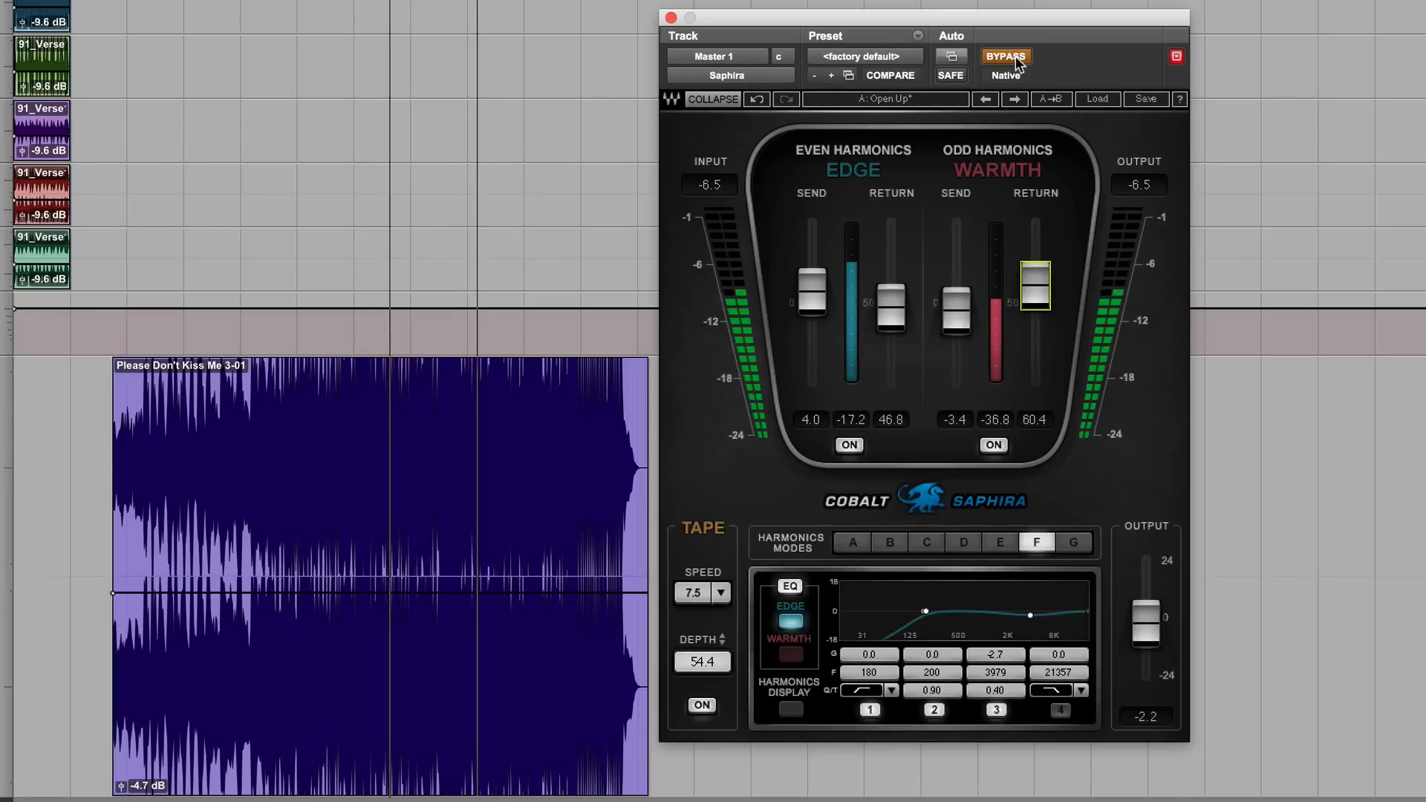
pyautogui.click(1019, 59)
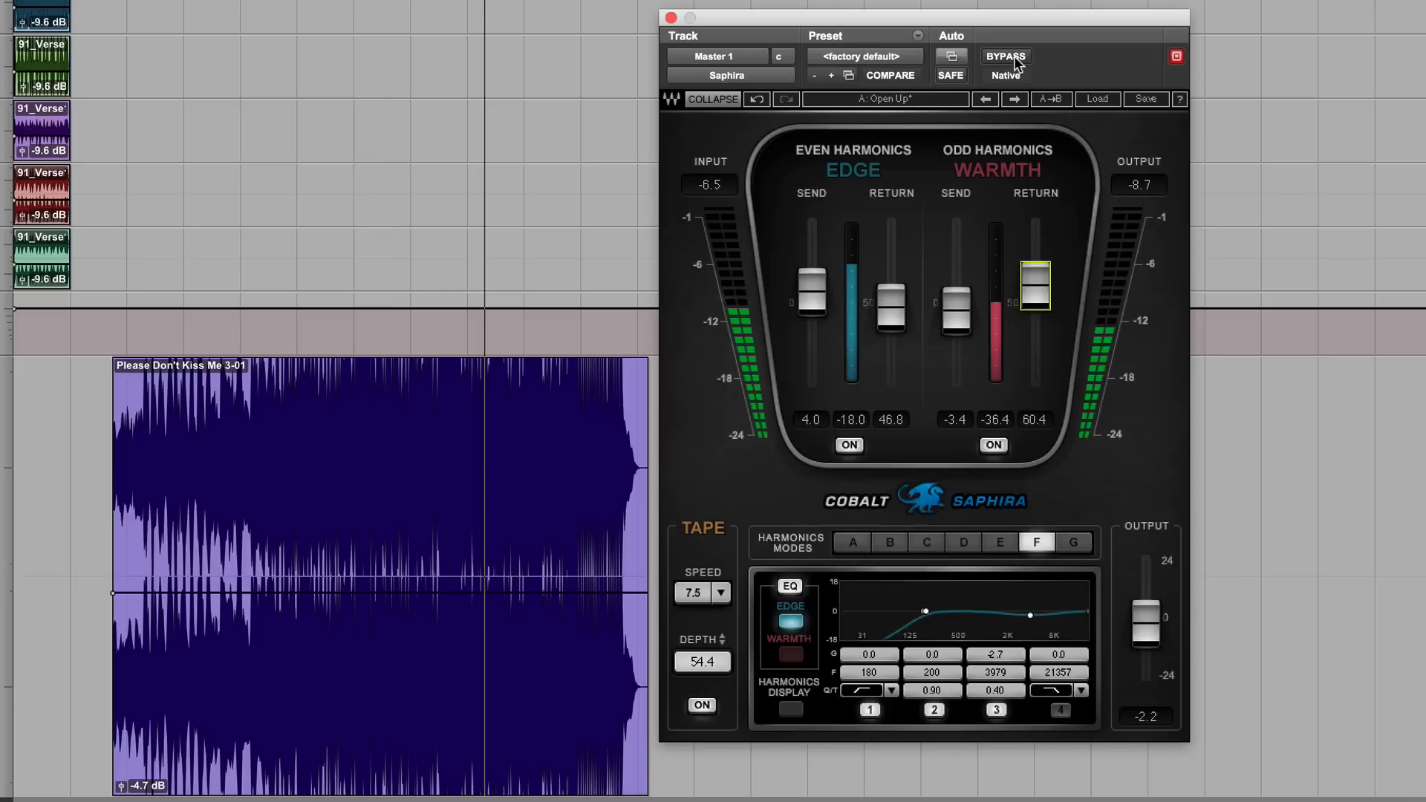
# Raise the output level to 0.7 and compare the processed master against the bypassed sound.
pyautogui.keyDown('alt'); pyautogui.click(1144, 618); pyautogui.keyUp('alt')
pyautogui.moveTo(1143, 604); pyautogui.dragTo(1143, 601)
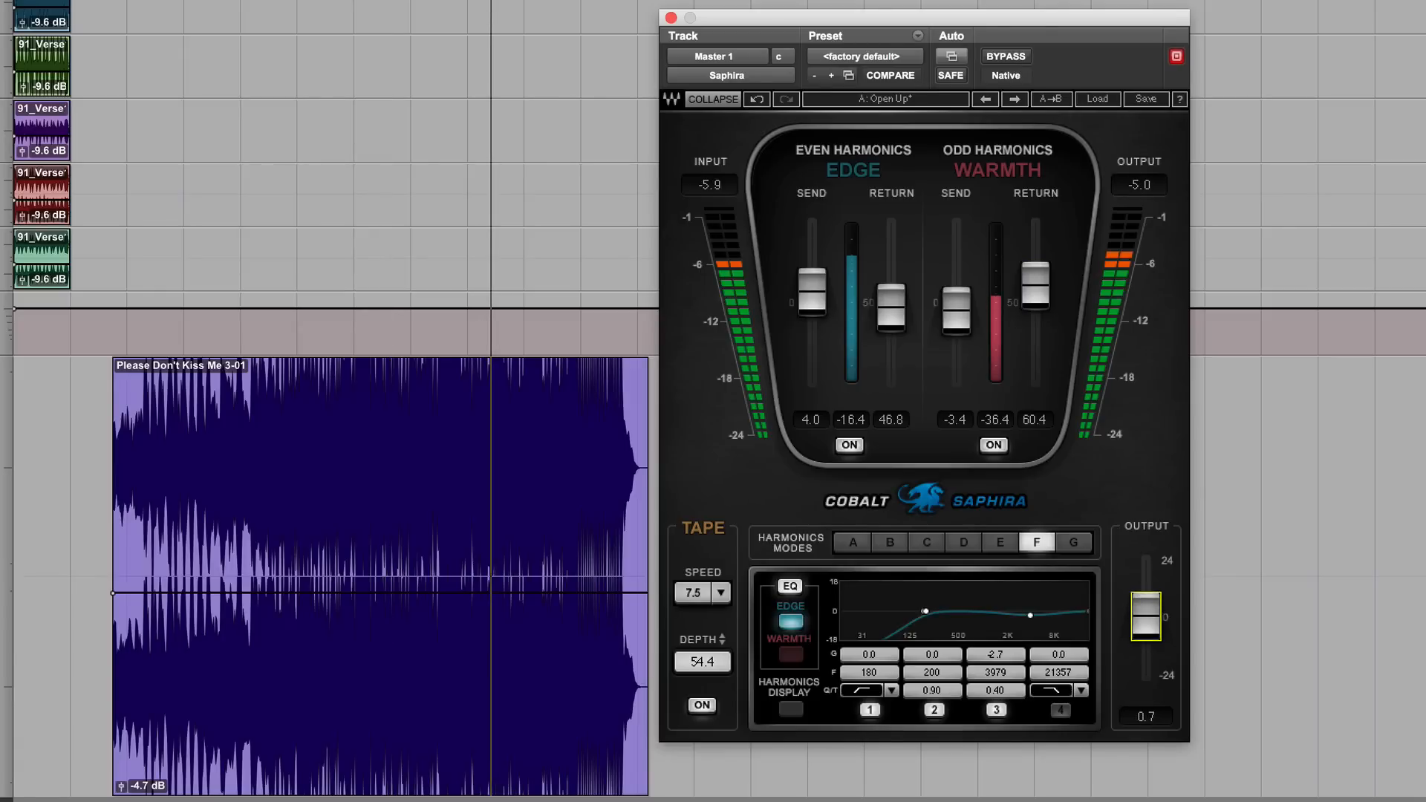
pyautogui.click(1005, 58)
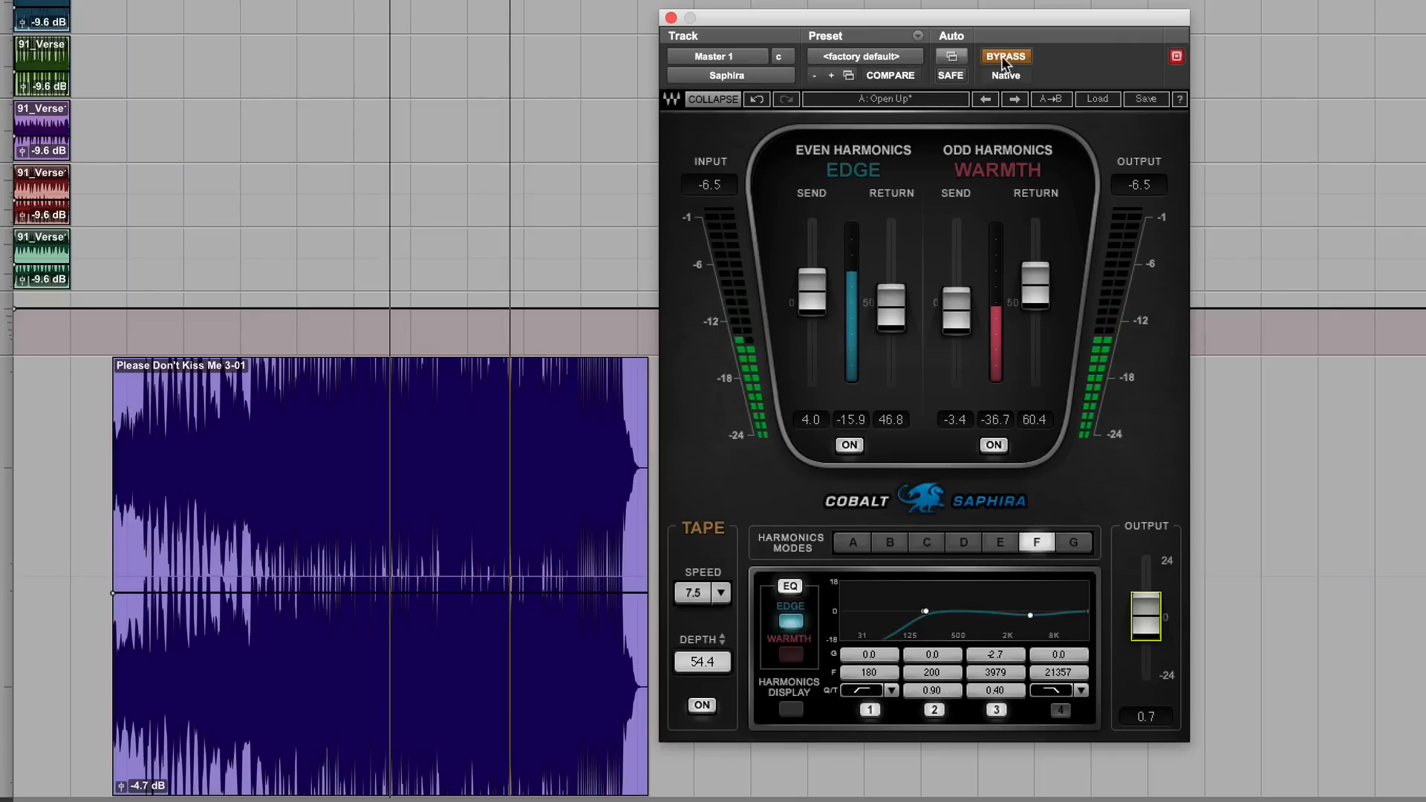
pyautogui.click(1004, 57)
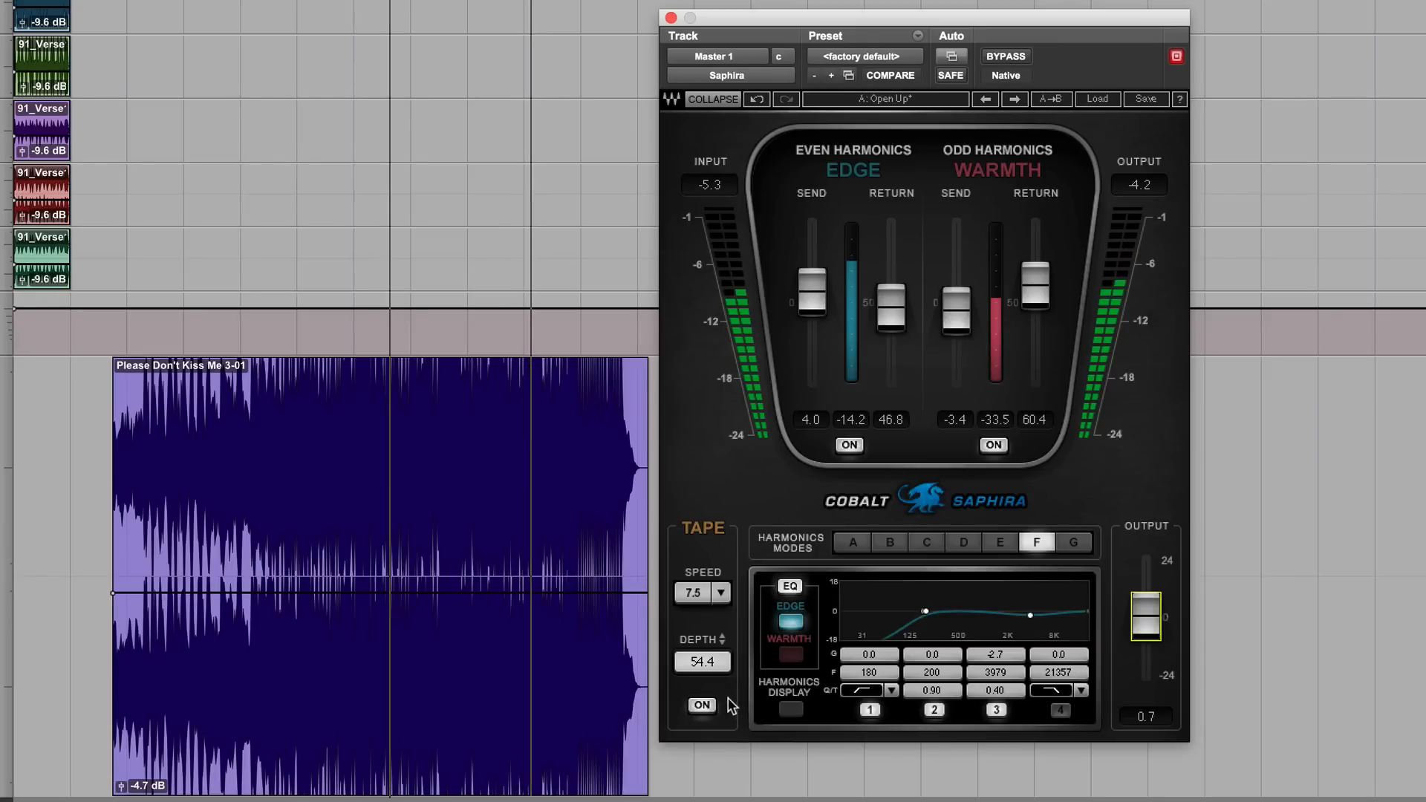
# Set the tape speed to 30 and the tape depth to 63.9, and compare the result with the bypassed sound.
pyautogui.click(695, 596)
pyautogui.click(694, 594)
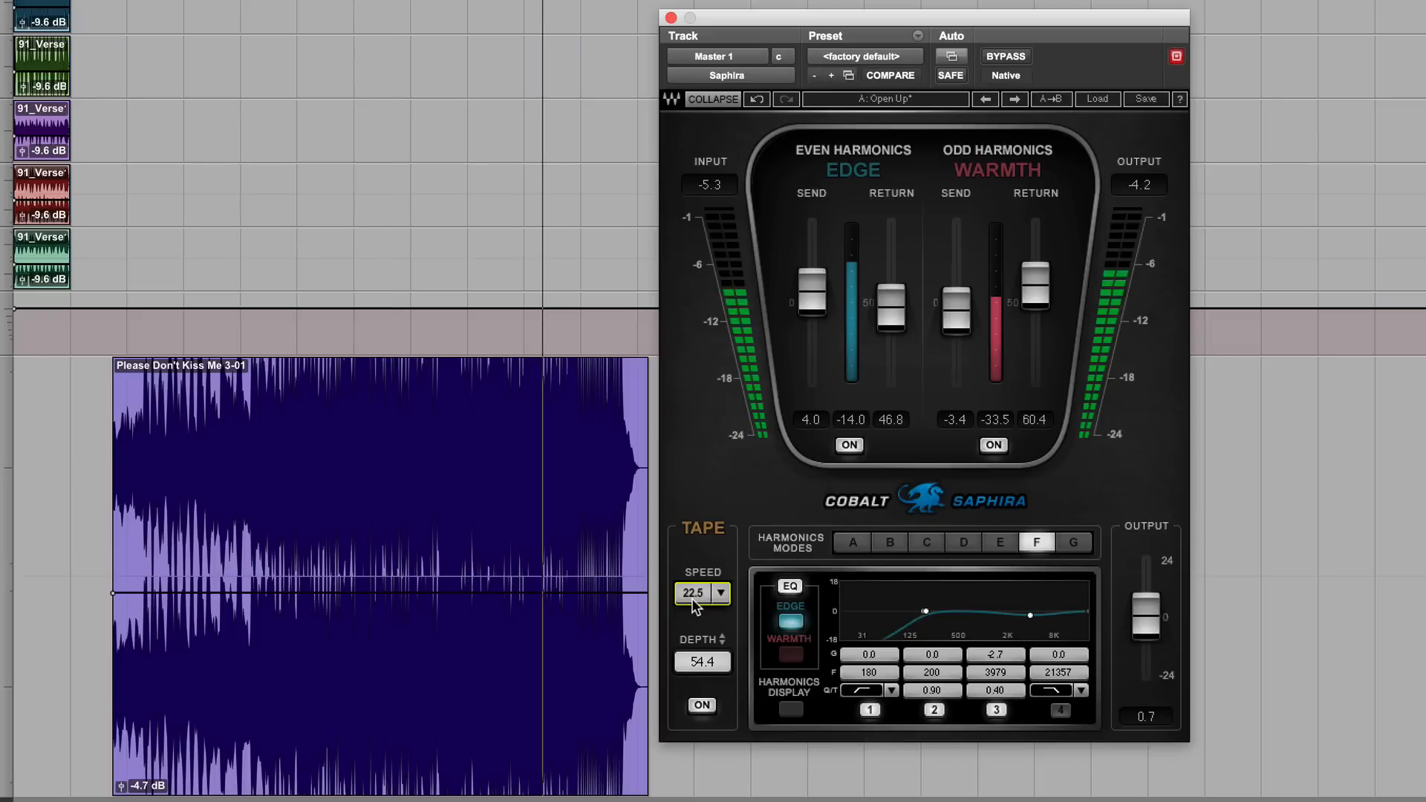
pyautogui.click(695, 594)
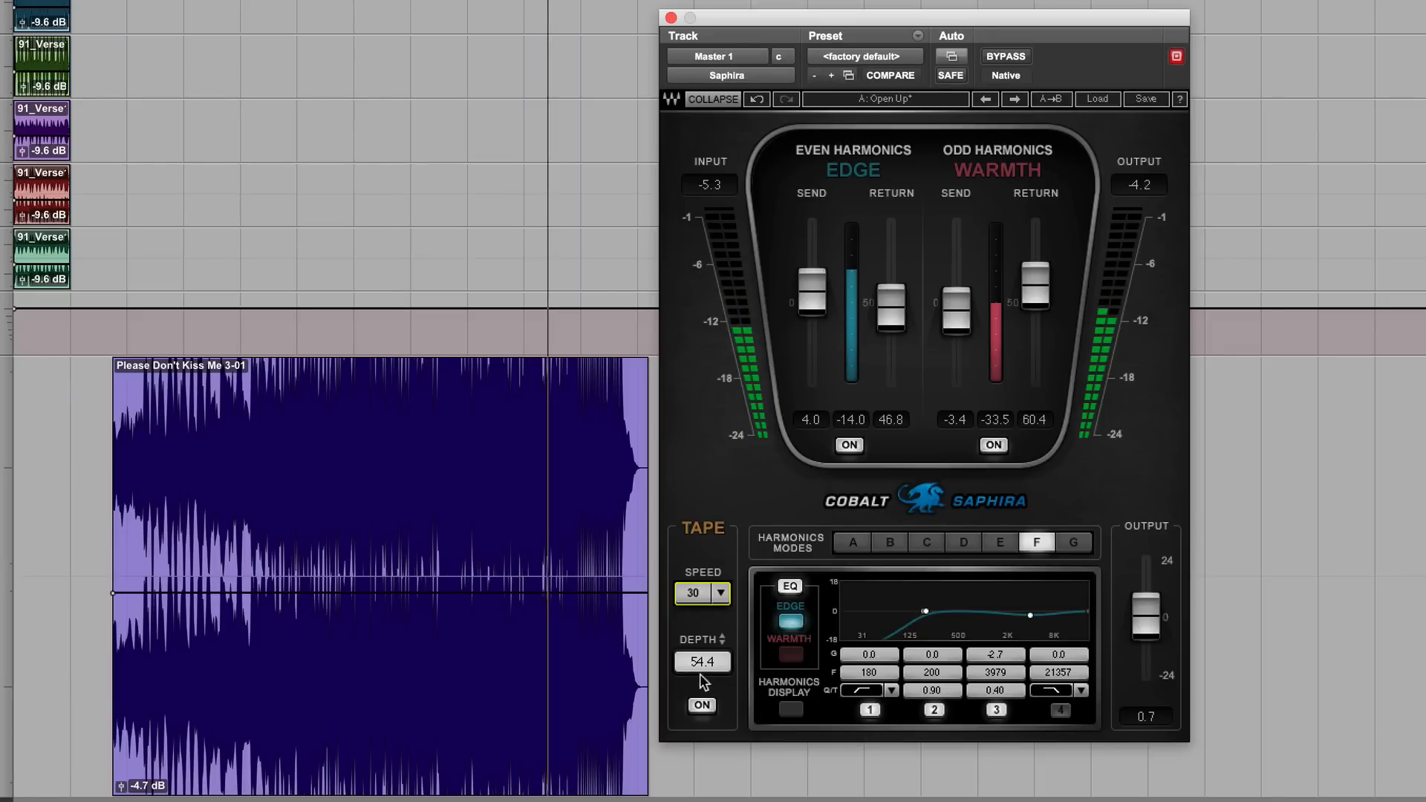
pyautogui.moveTo(703, 662)
pyautogui.mouseDown()
pyautogui.moveTo(702, 645)
pyautogui.moveTo(703, 666)
pyautogui.mouseUp()
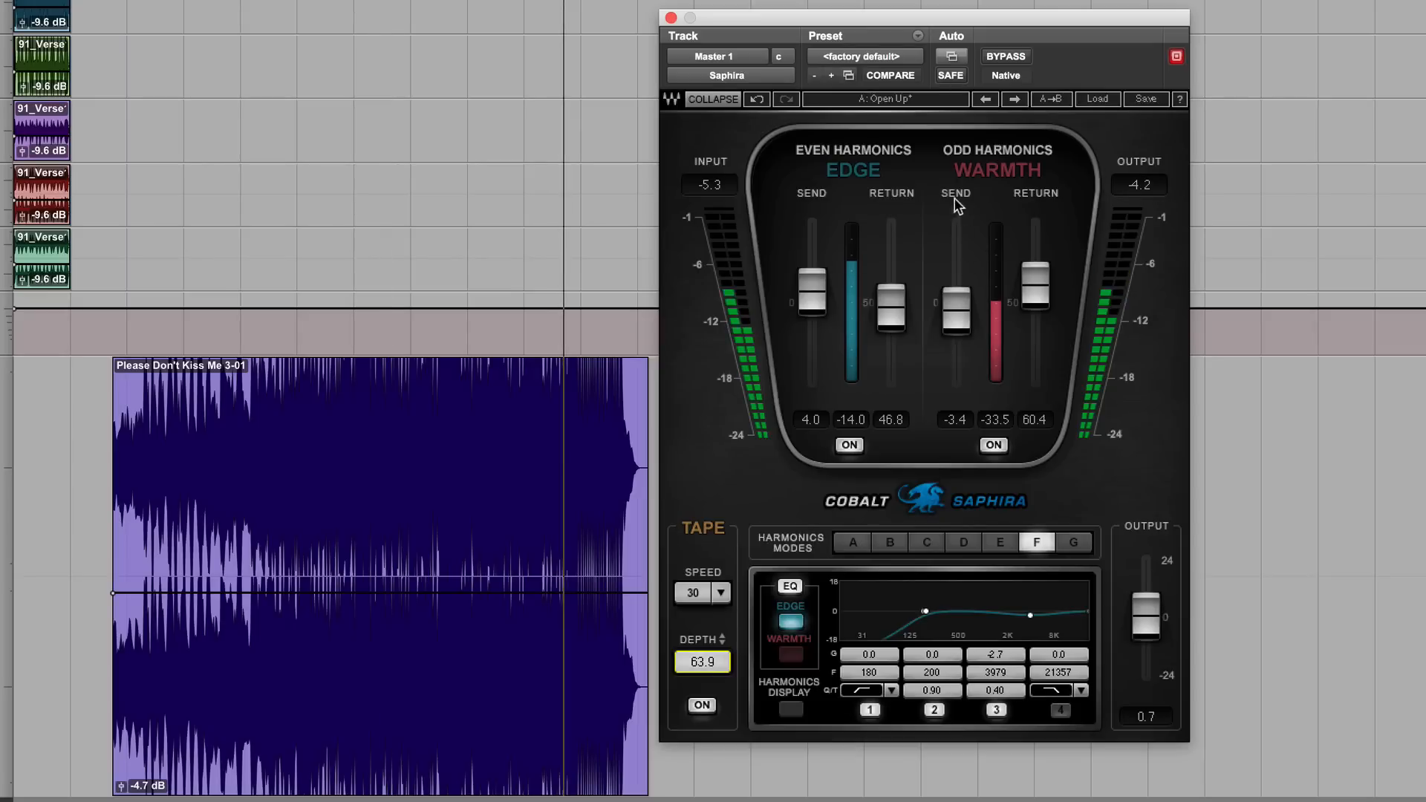
pyautogui.click(1008, 56)
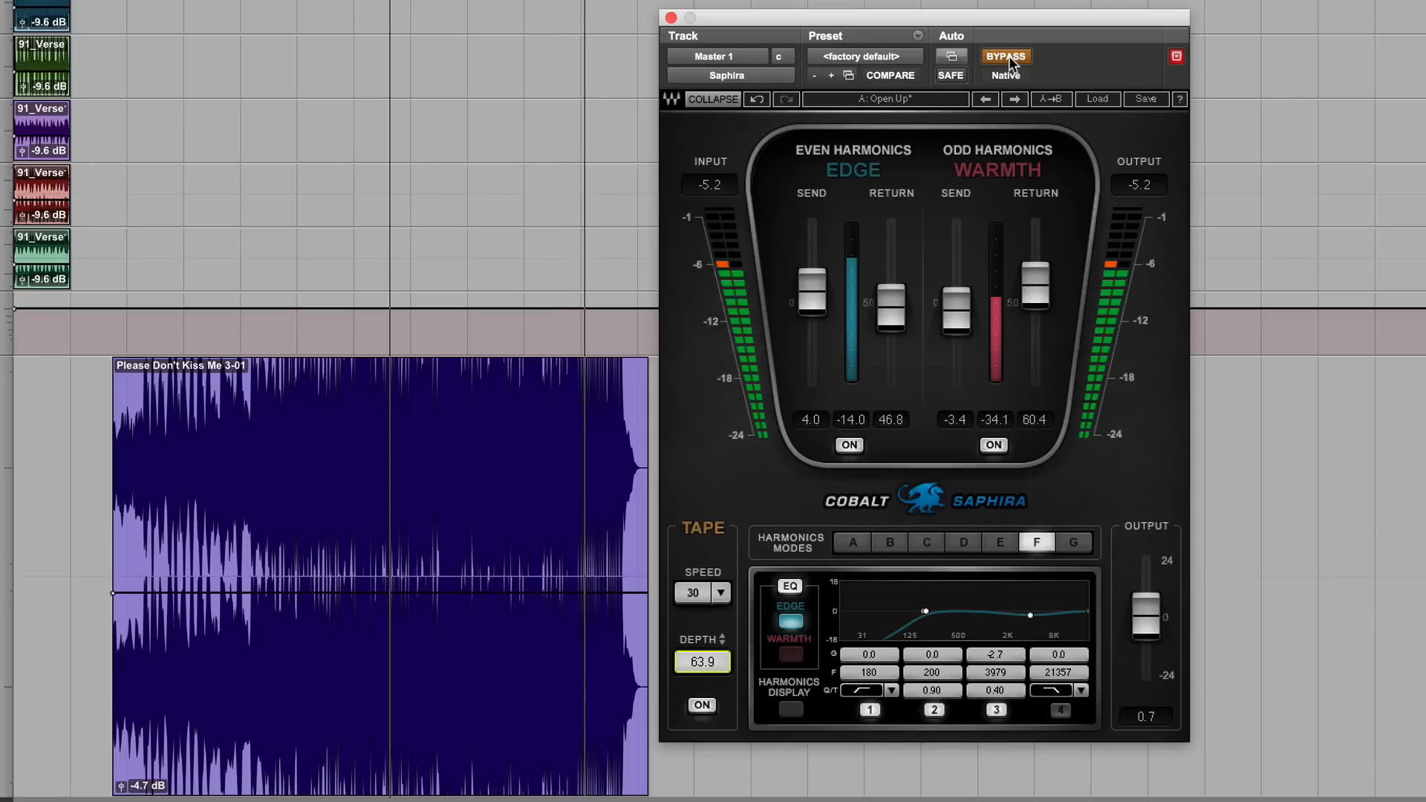
pyautogui.click(1007, 58)
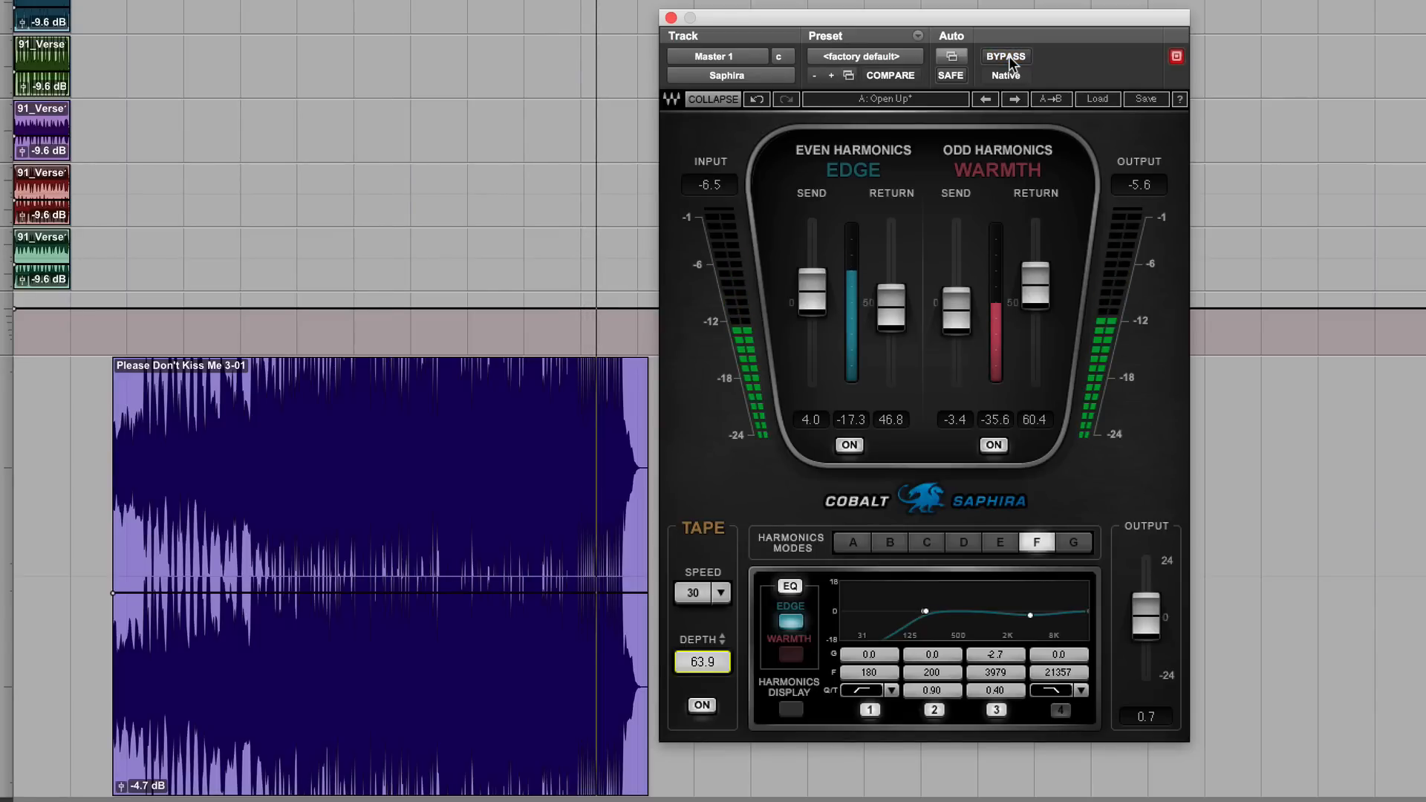
# Restart playback from a point in the last part of the song, and bypass the plugin on the master track.
pyautogui.press('space')
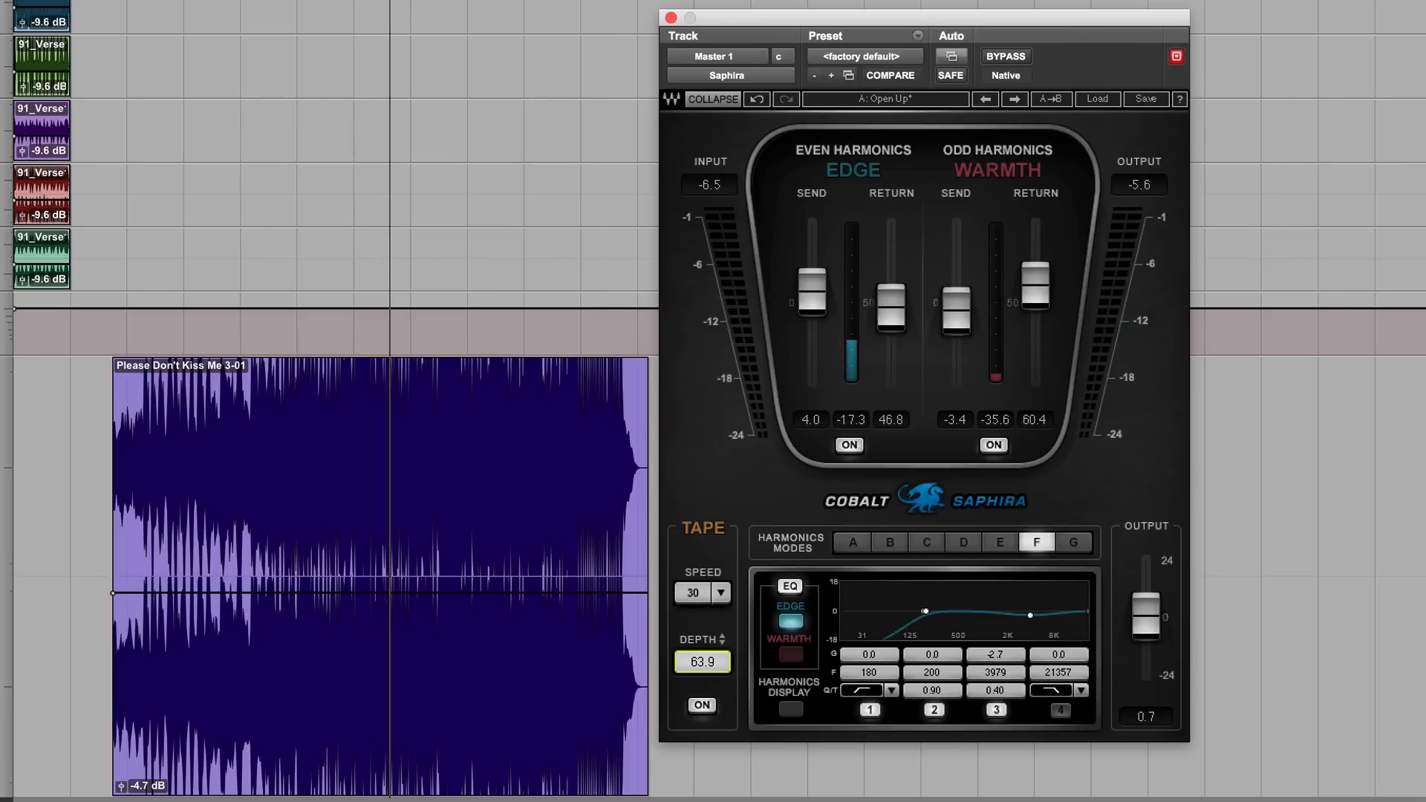
pyautogui.click(559, 475)
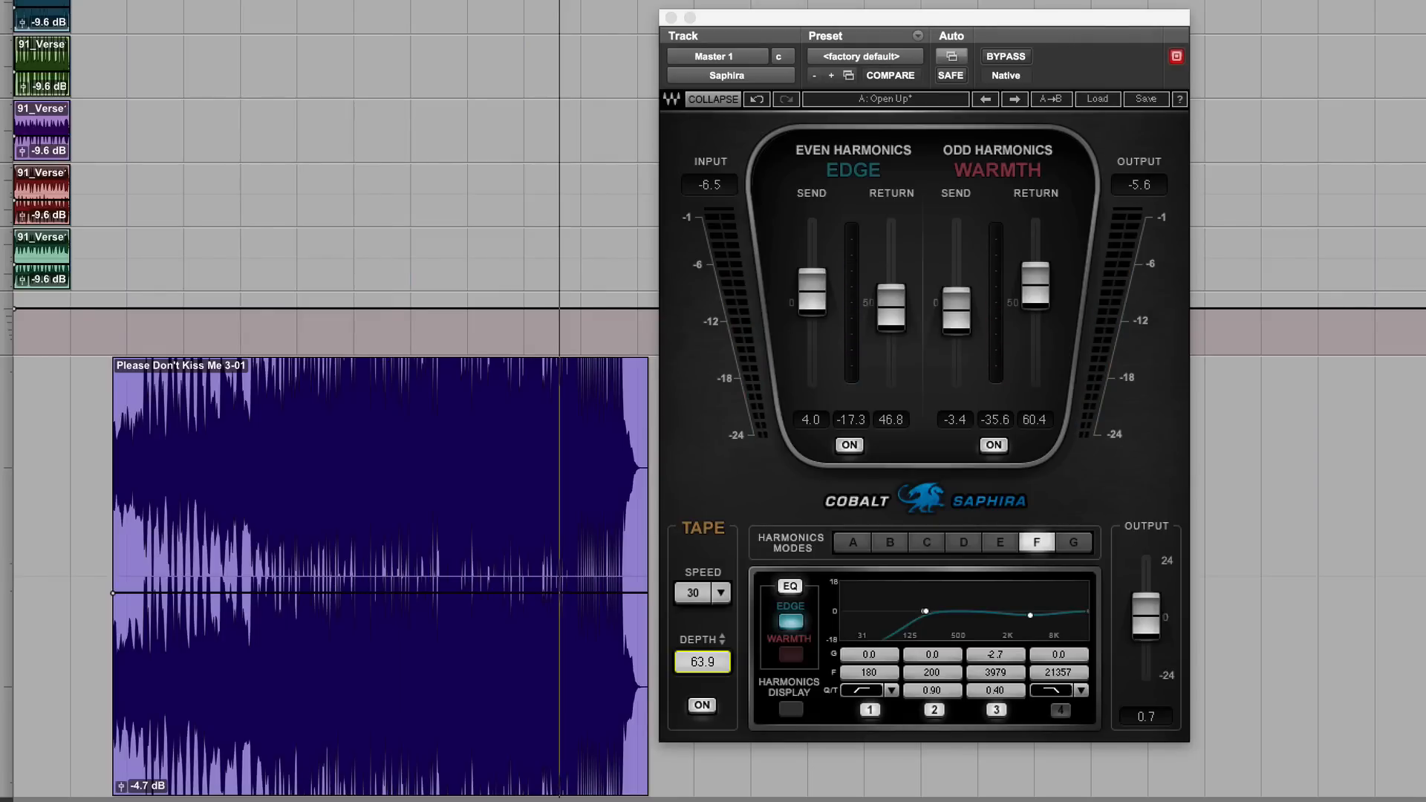
pyautogui.press('space')
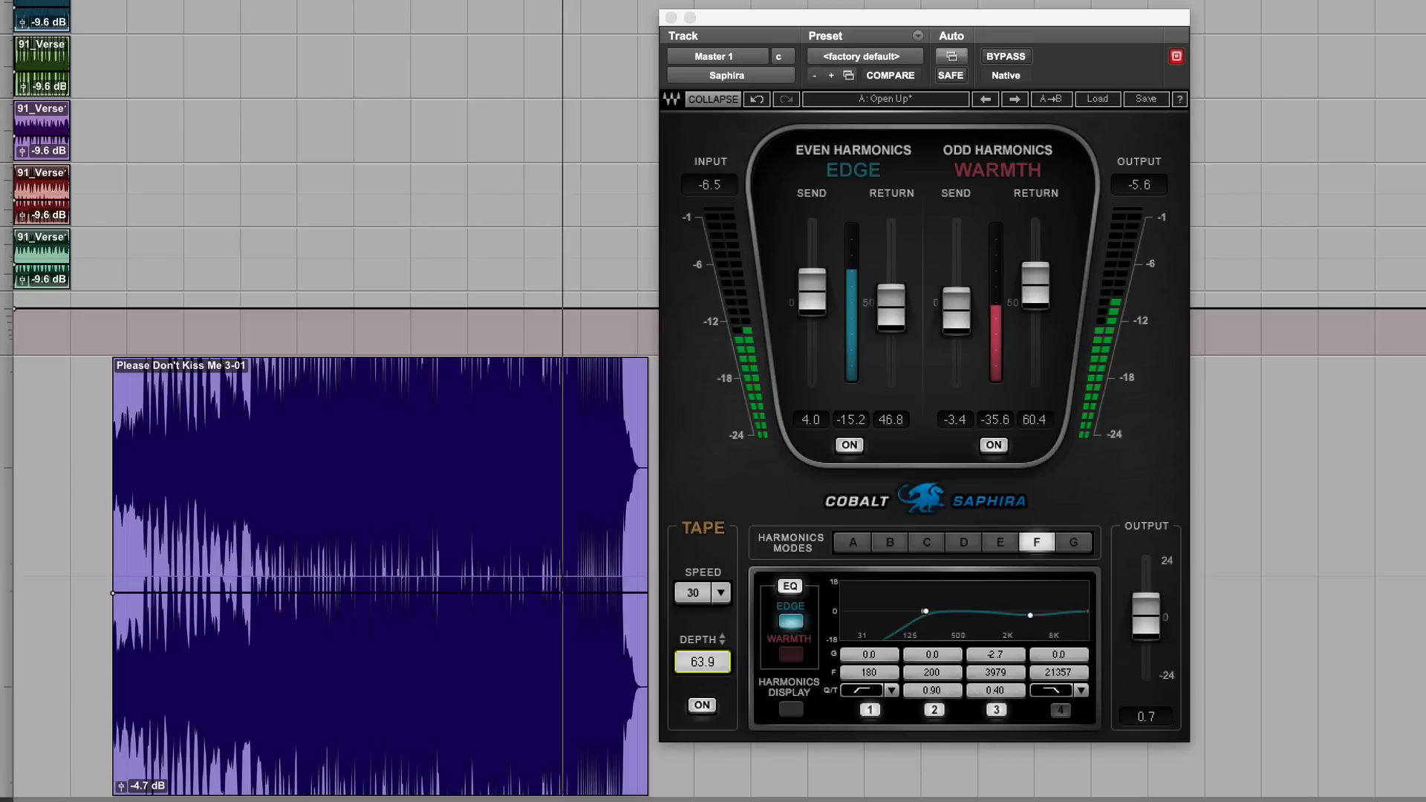
pyautogui.click(1006, 58)
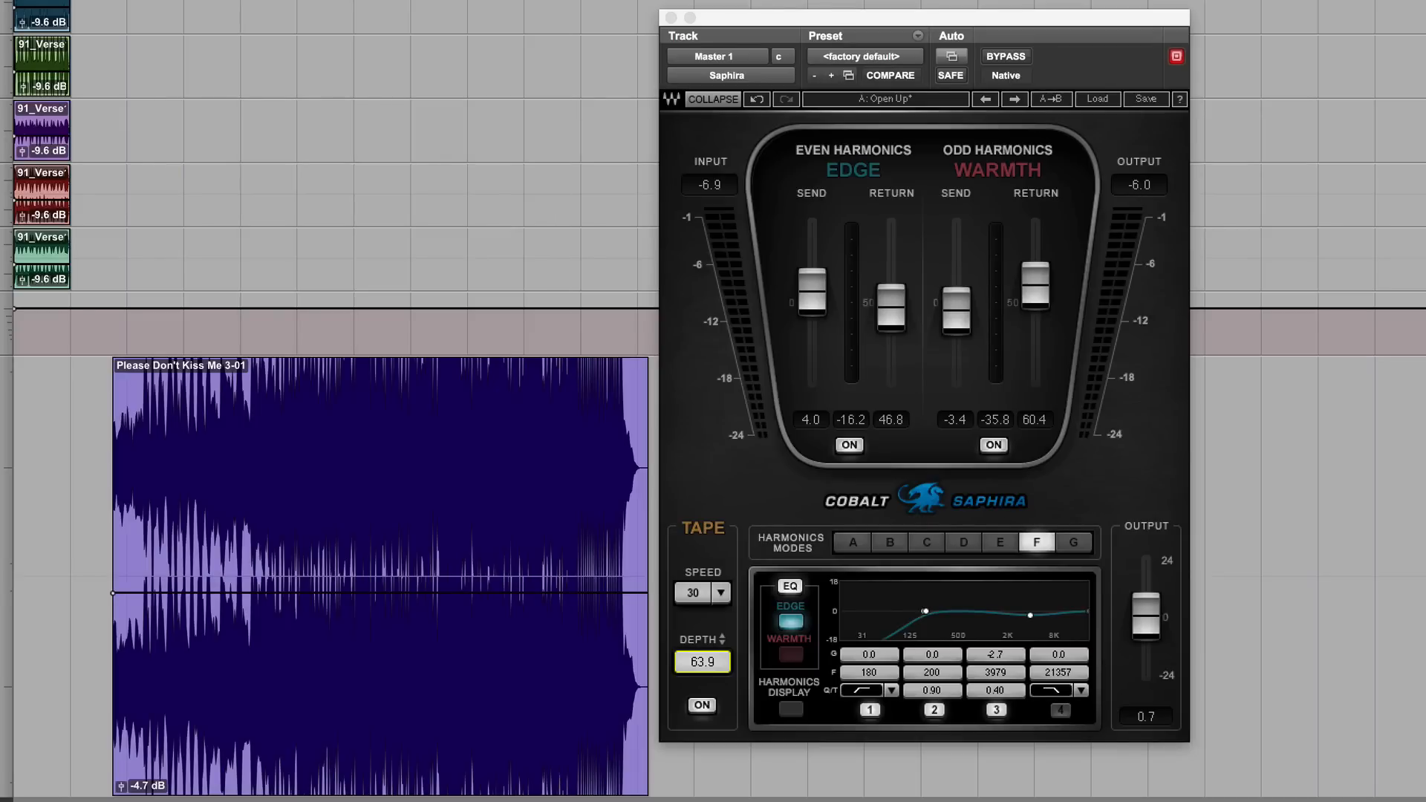
pyautogui.hotkey('shift', 'a')
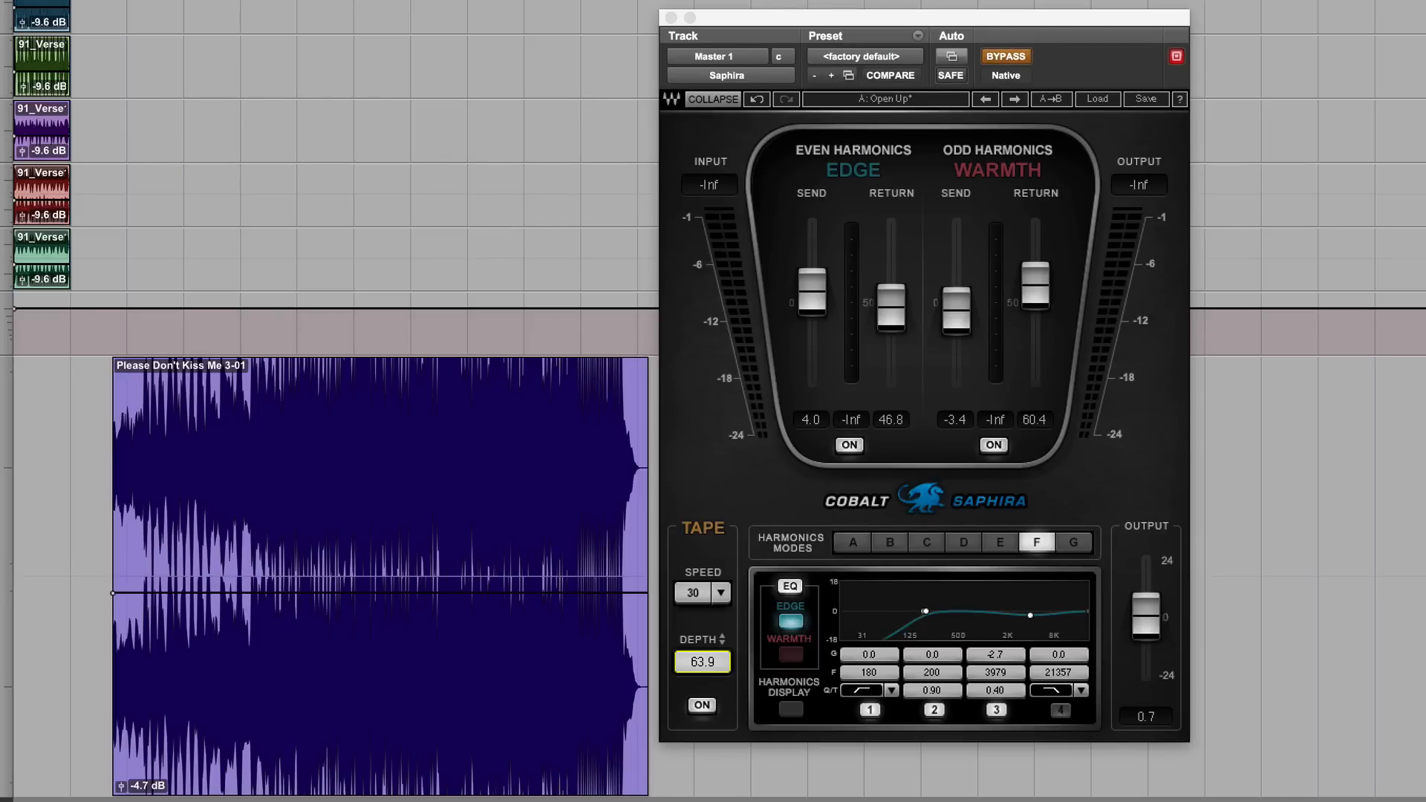
# Open the Saphira insert on the 91_Verse1_Kick track, play the verse, and compare its bypassed and processed sound.
pyautogui.click(39, 26)
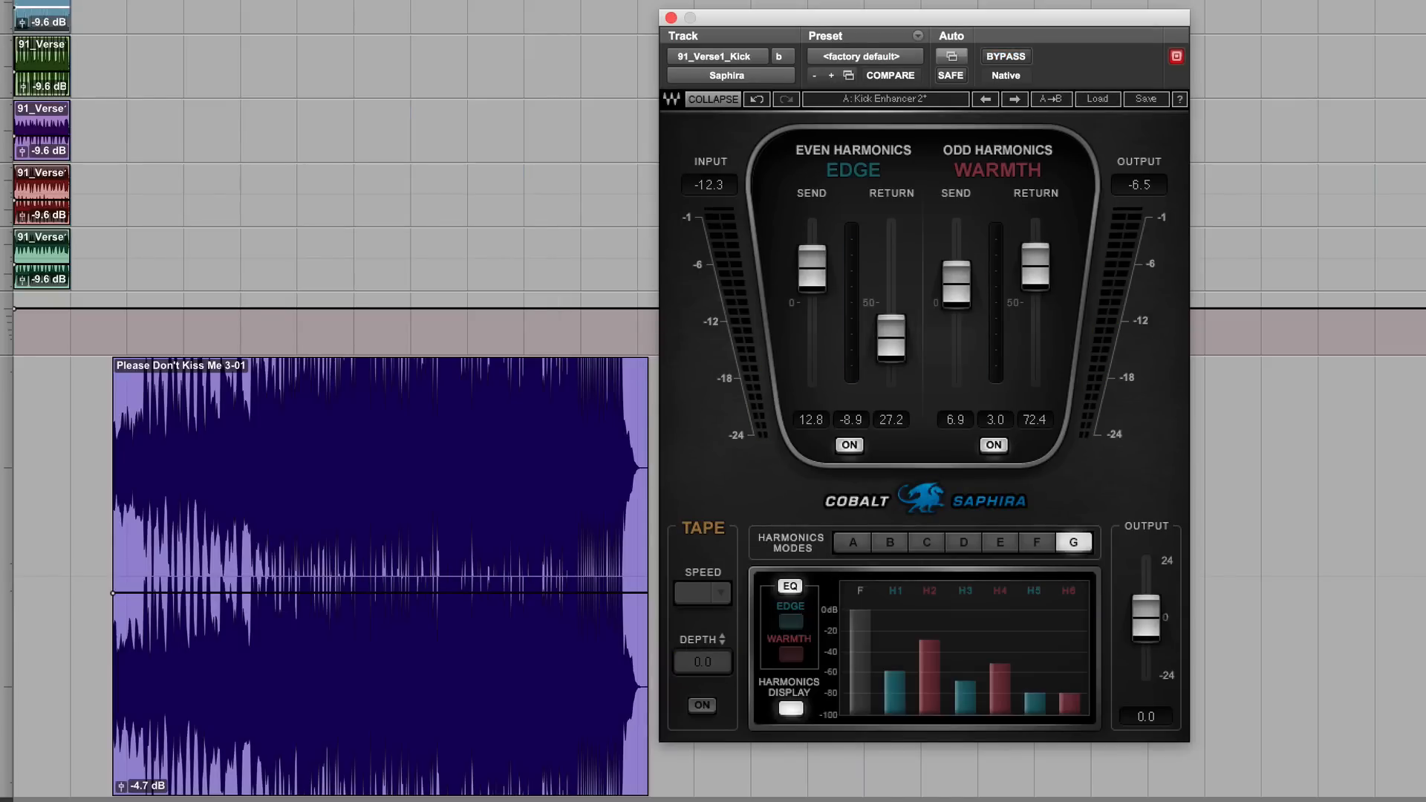
pyautogui.press('space')
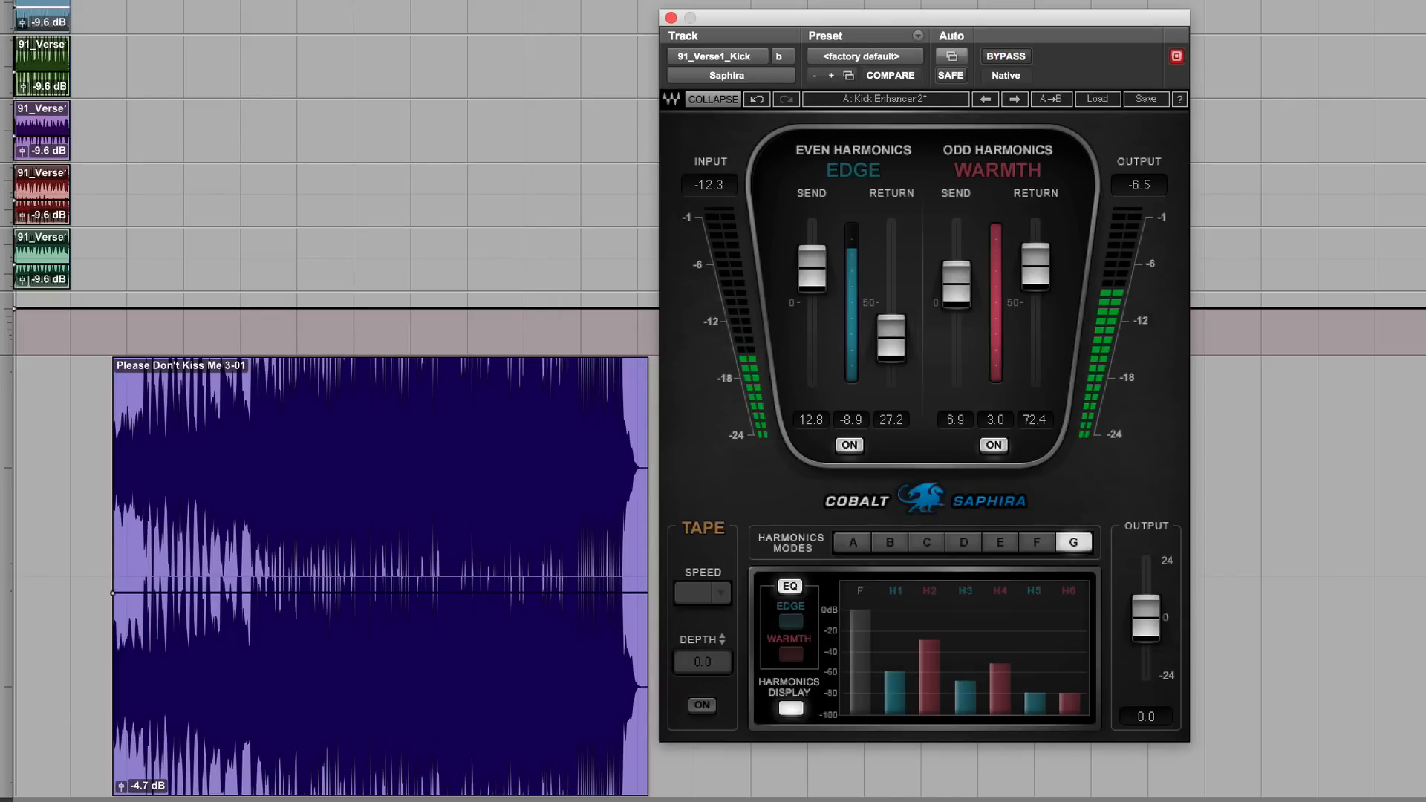
pyautogui.click(1020, 62)
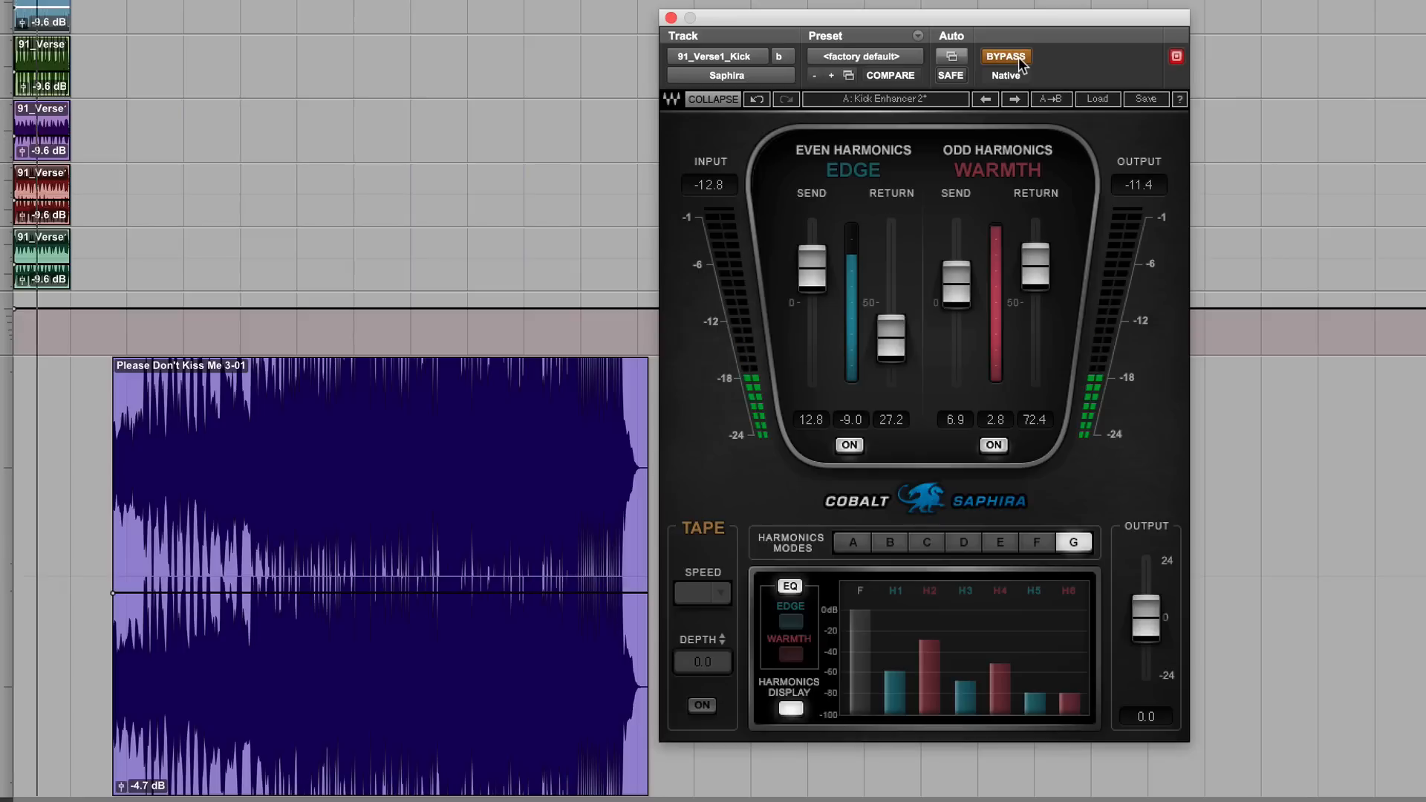
pyautogui.click(1021, 63)
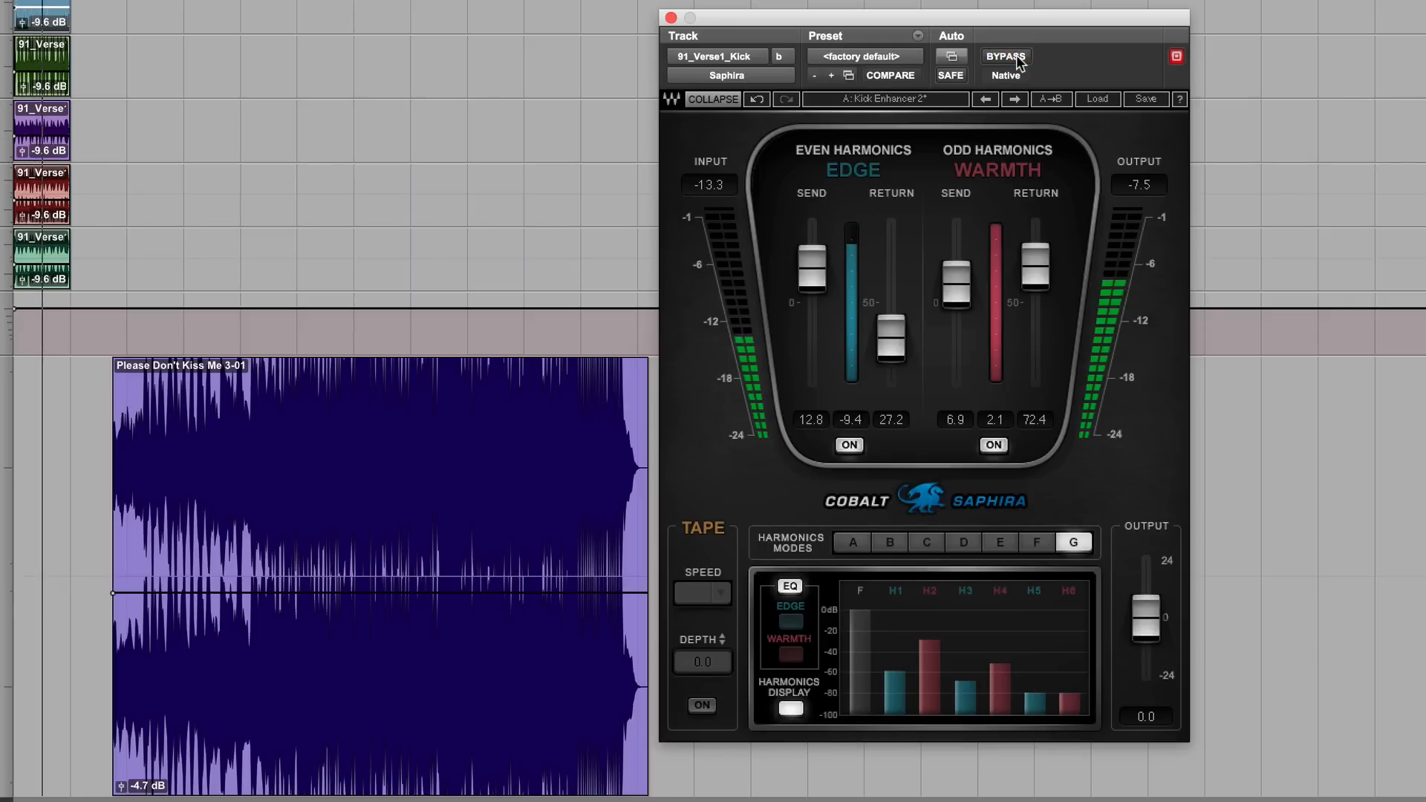
# Set the kick's Edge return to 47.5, Warmth send to 13.2, and Warmth EQ band 4 to 2.2 at 1987, and compare with bypass.
pyautogui.moveTo(888, 326); pyautogui.dragTo(890, 290)
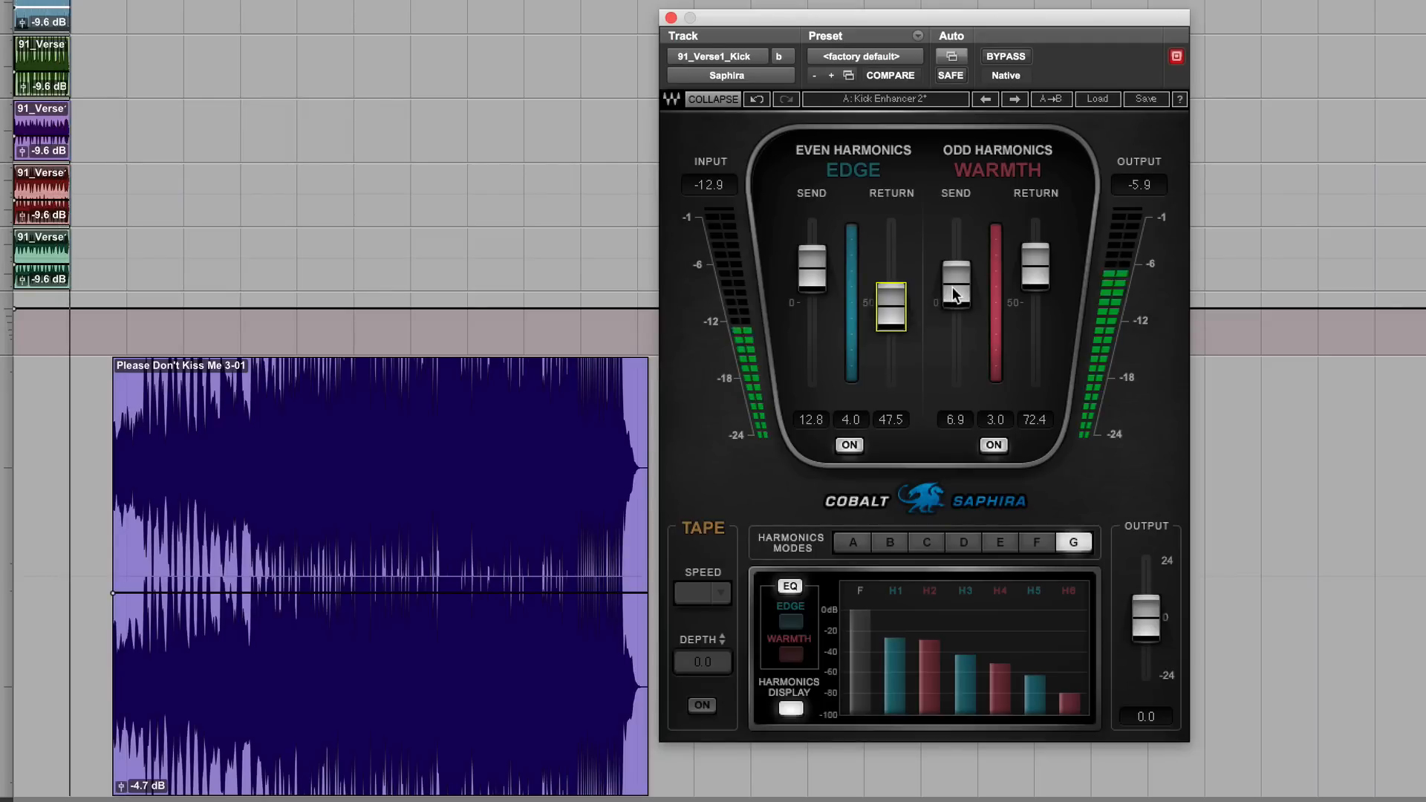
pyautogui.moveTo(956, 294)
pyautogui.mouseDown()
pyautogui.moveTo(956, 345)
pyautogui.moveTo(956, 267)
pyautogui.mouseUp()
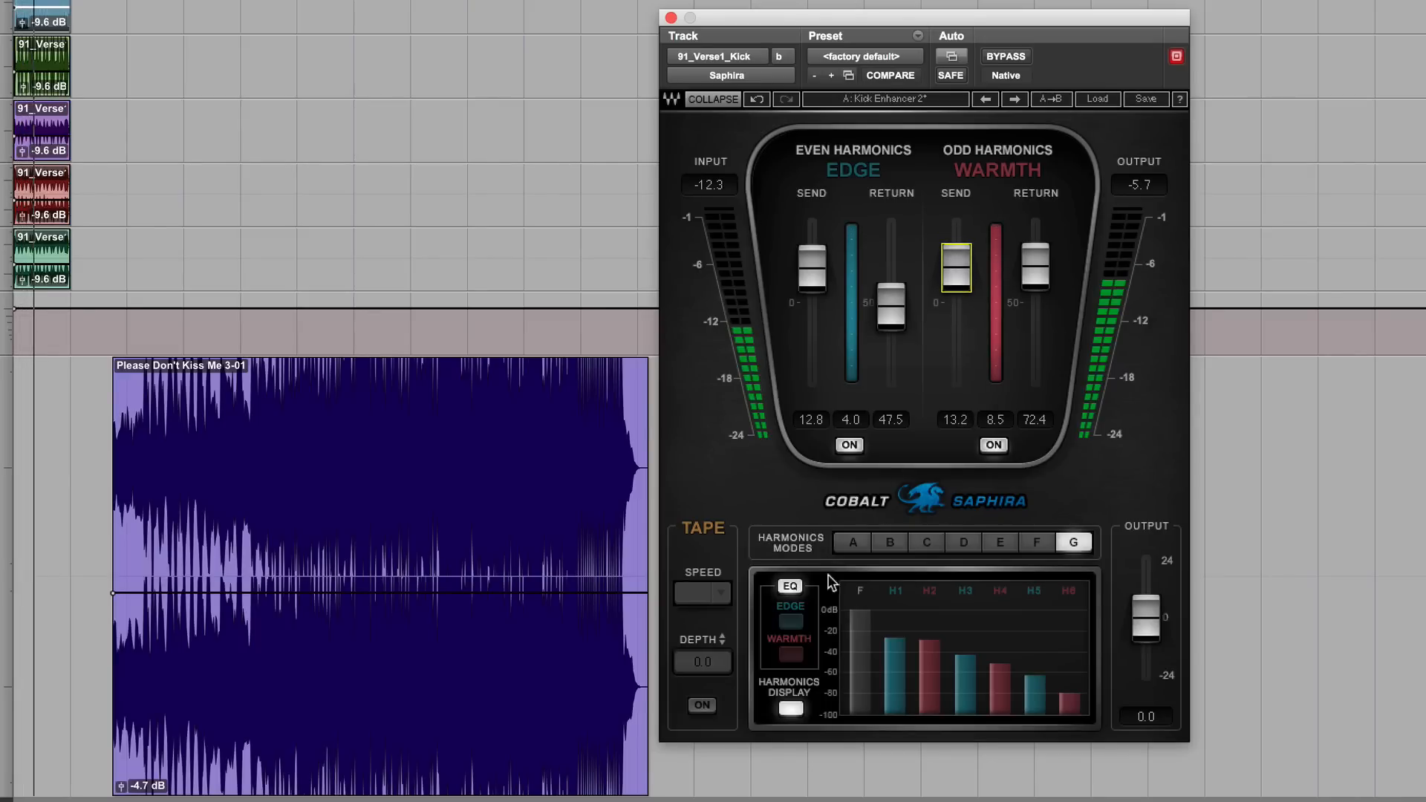
pyautogui.click(800, 654)
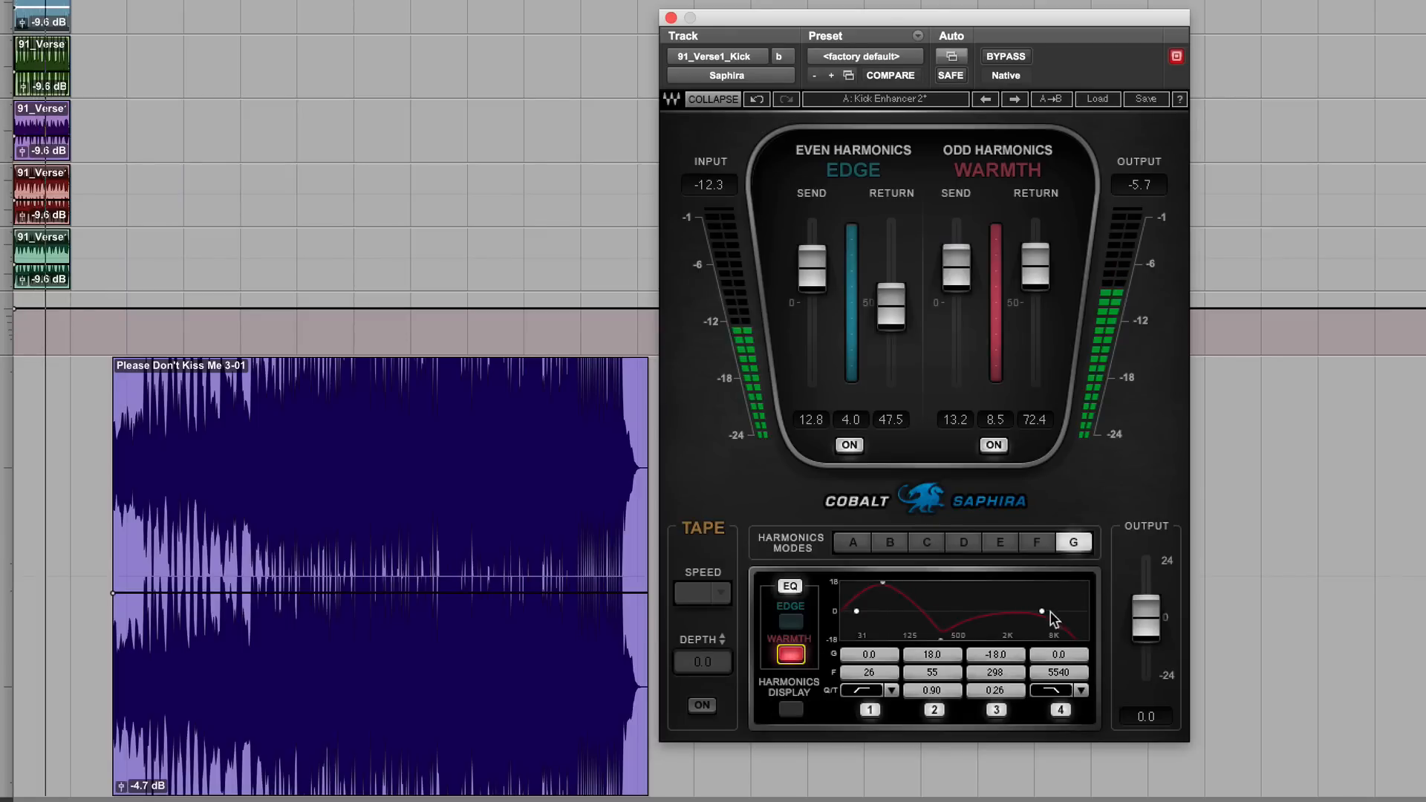
pyautogui.moveTo(1042, 610); pyautogui.dragTo(1007, 607)
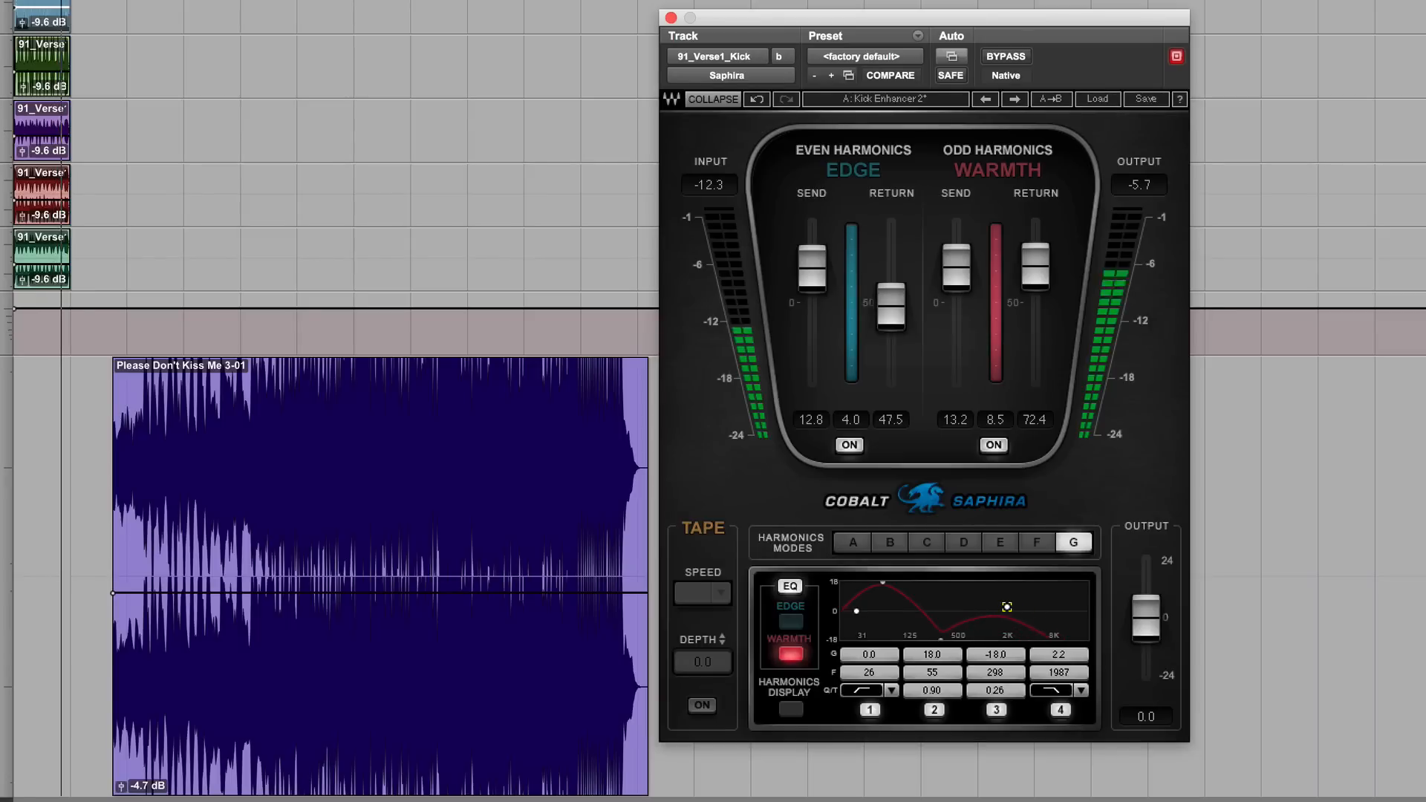
pyautogui.click(1013, 60)
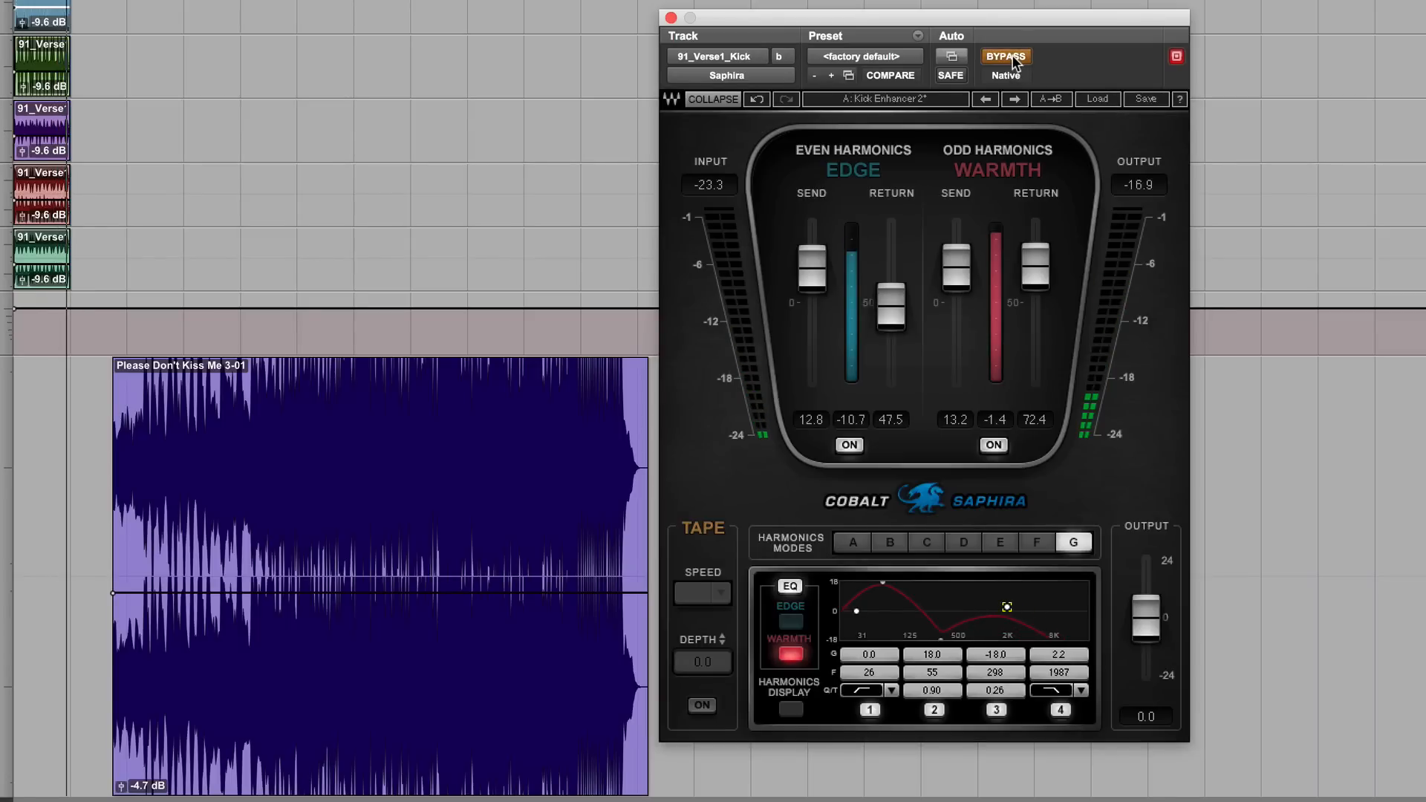
pyautogui.click(1013, 59)
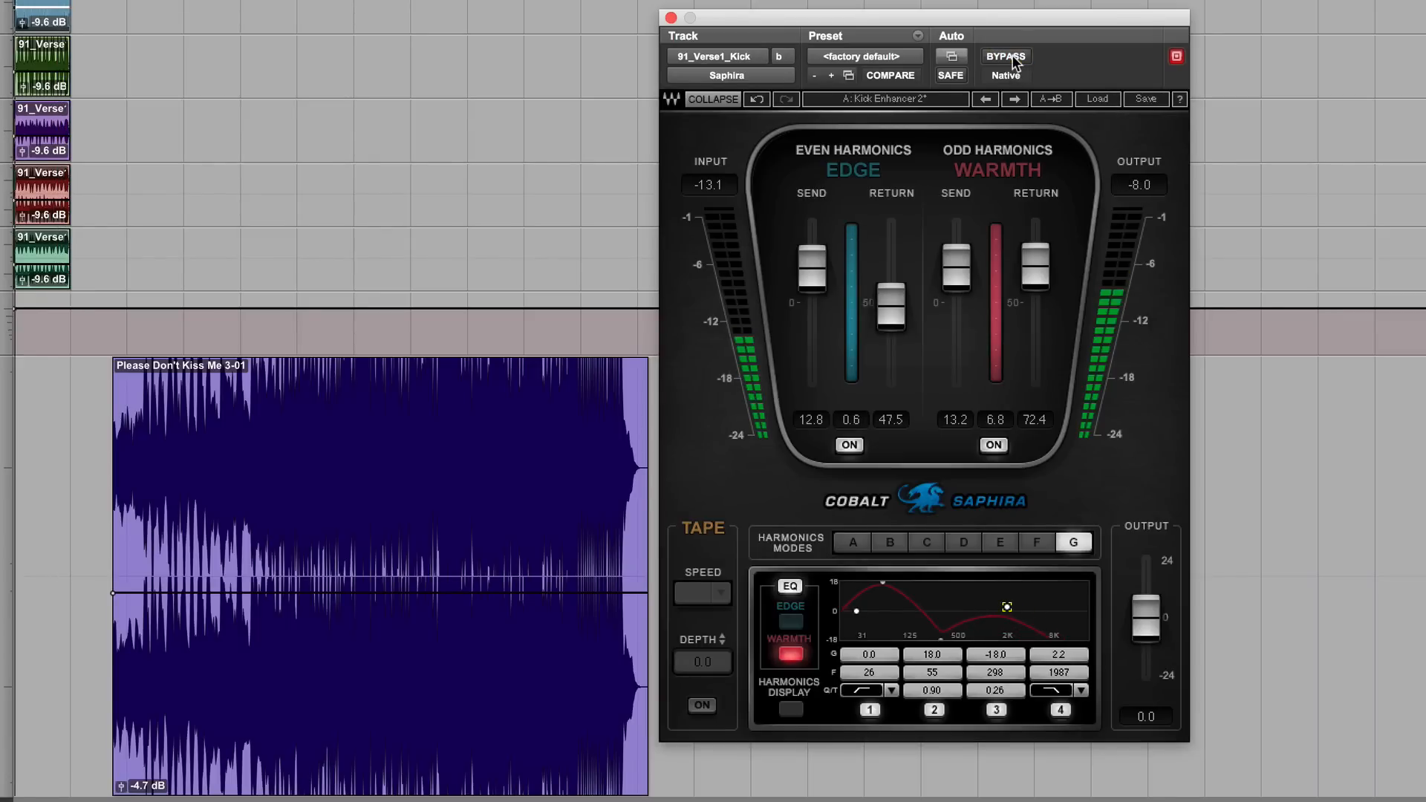
# Set the kick's Warmth send to 0.2, Warmth return to 68.2, and Edge send to 14.0.
pyautogui.moveTo(961, 257); pyautogui.dragTo(961, 291)
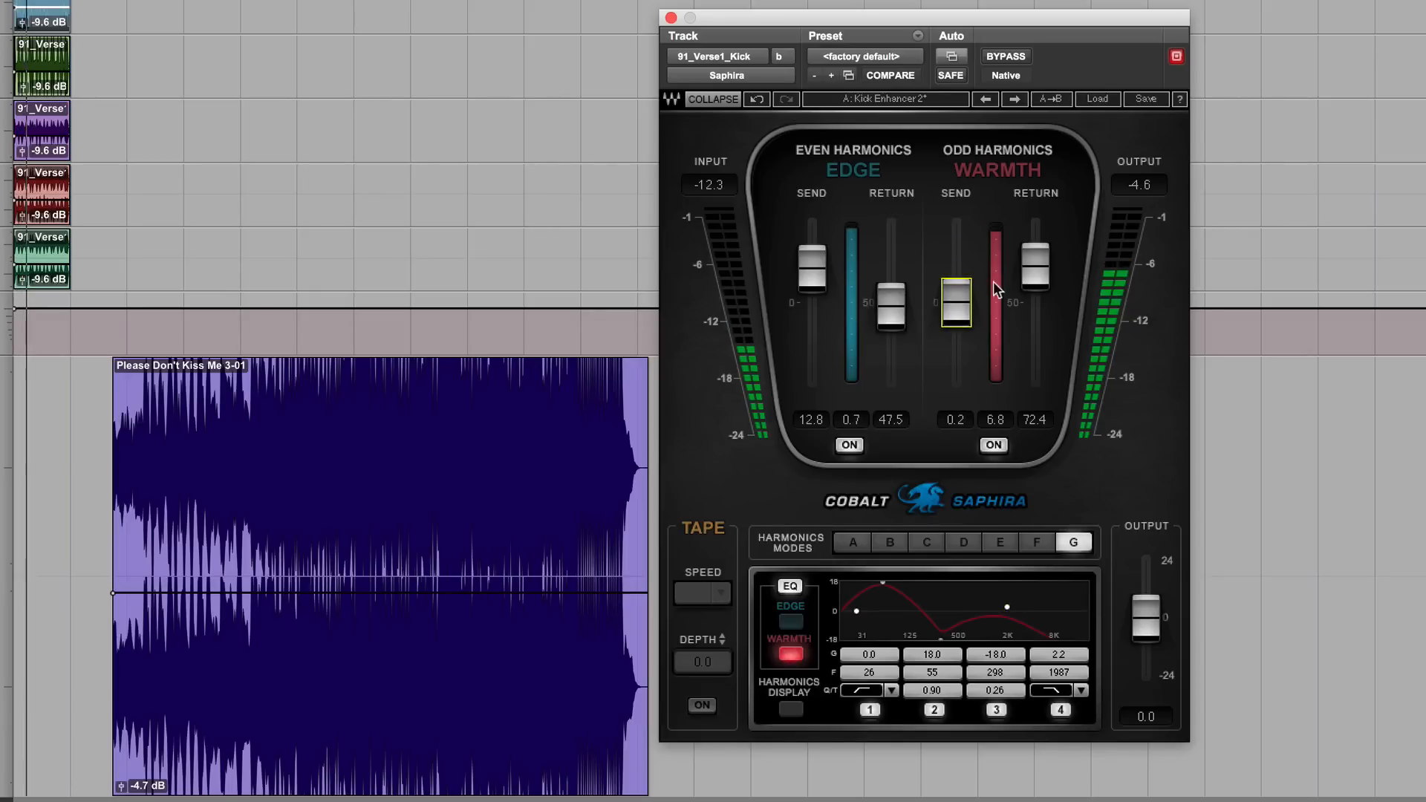
pyautogui.moveTo(1035, 266); pyautogui.dragTo(1035, 274)
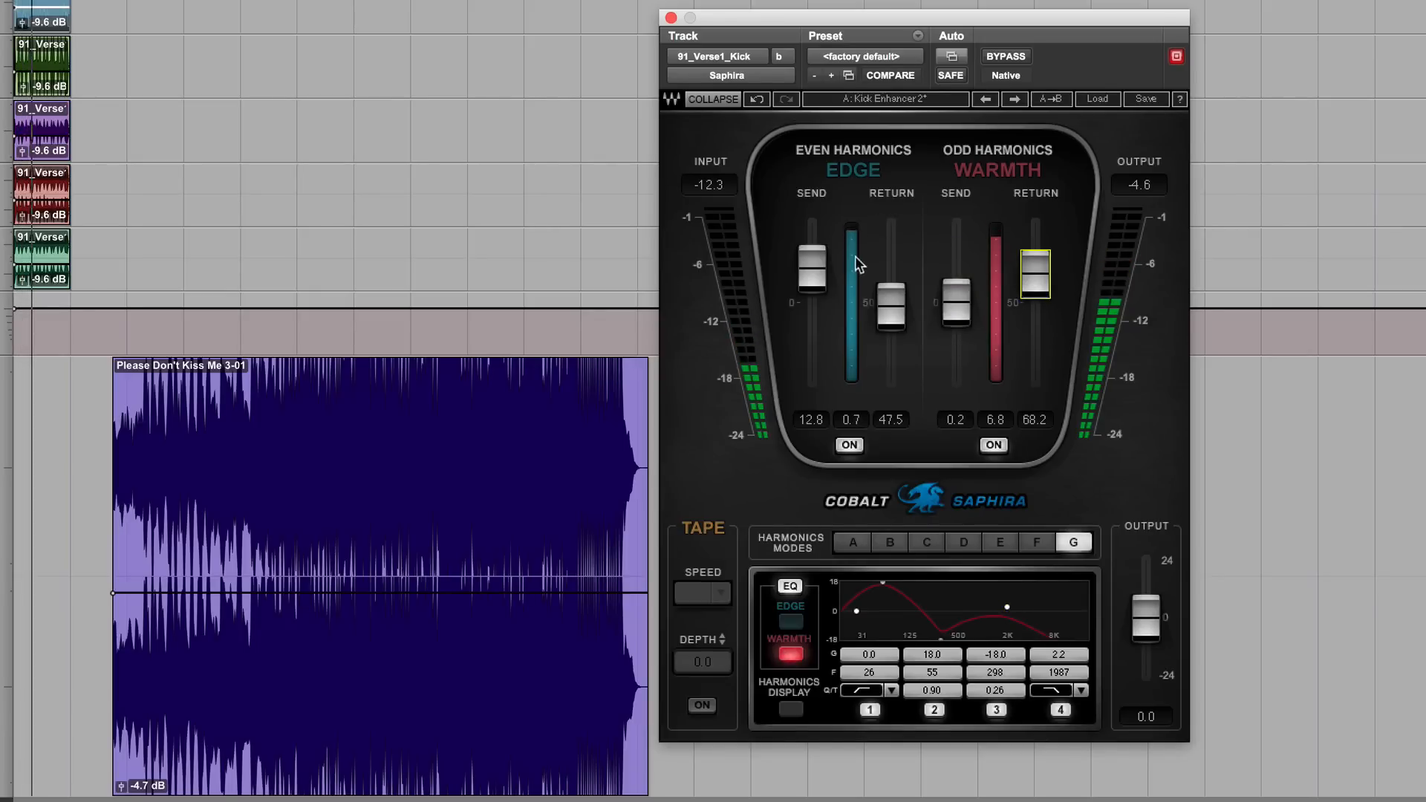
pyautogui.moveTo(822, 276)
pyautogui.mouseDown()
pyautogui.moveTo(821, 353)
pyautogui.moveTo(812, 217)
pyautogui.moveTo(812, 280)
pyautogui.moveTo(812, 264)
pyautogui.mouseUp()
# Enable the kick's tape section with depth 70.9 and speed 15, and compare the result with the bypassed sound.
pyautogui.click(703, 704)
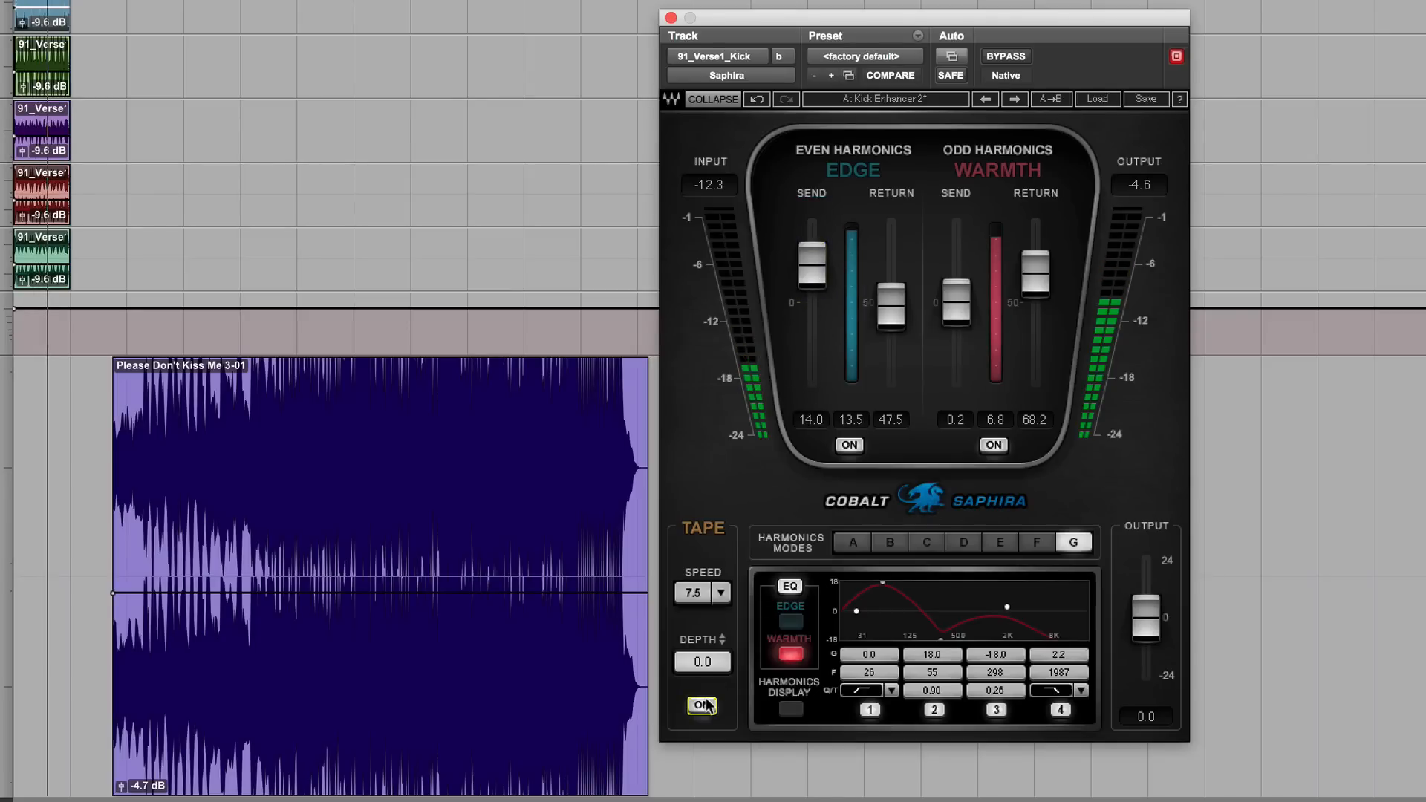
pyautogui.click(706, 660)
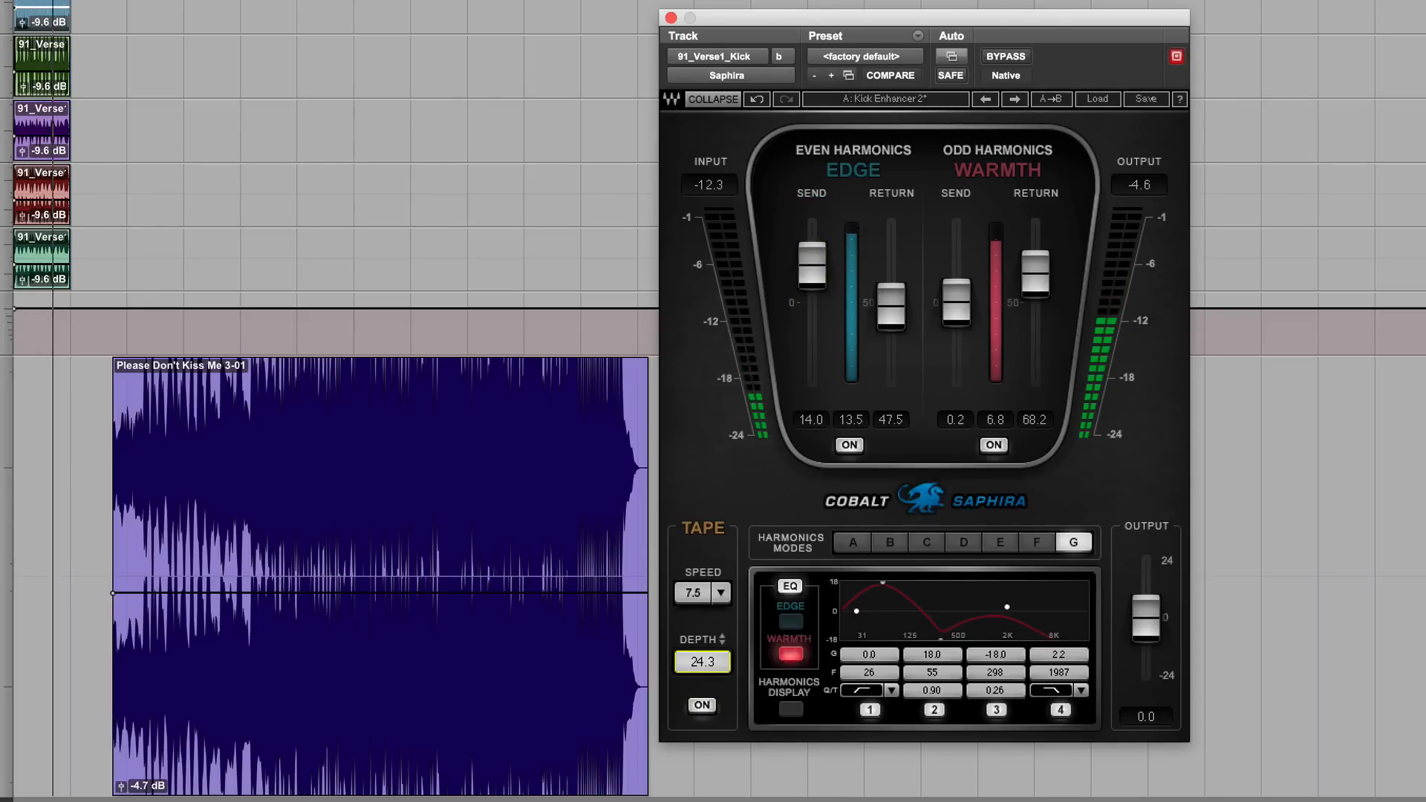
pyautogui.moveTo(704, 661); pyautogui.dragTo(704, 626)
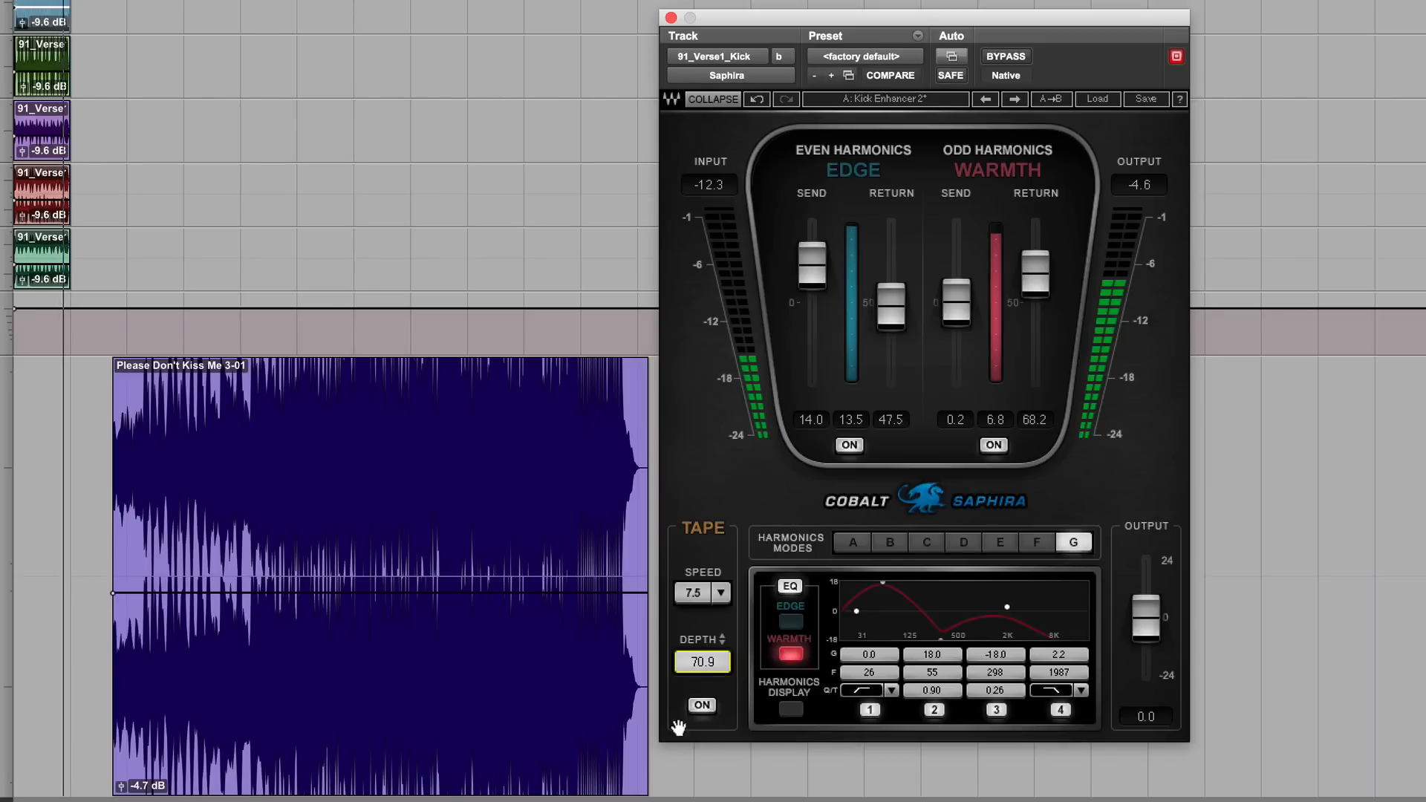
pyautogui.click(690, 595)
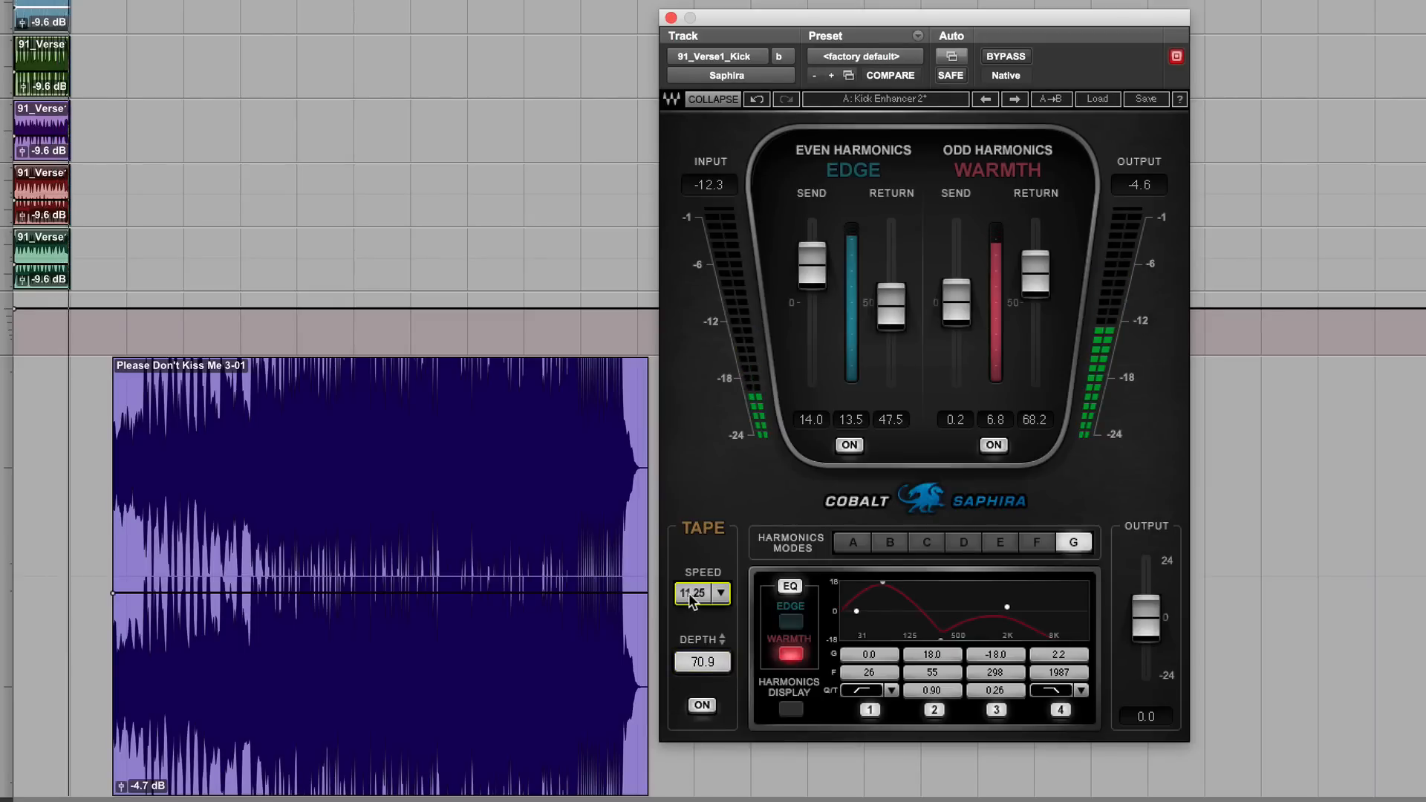
pyautogui.click(689, 596)
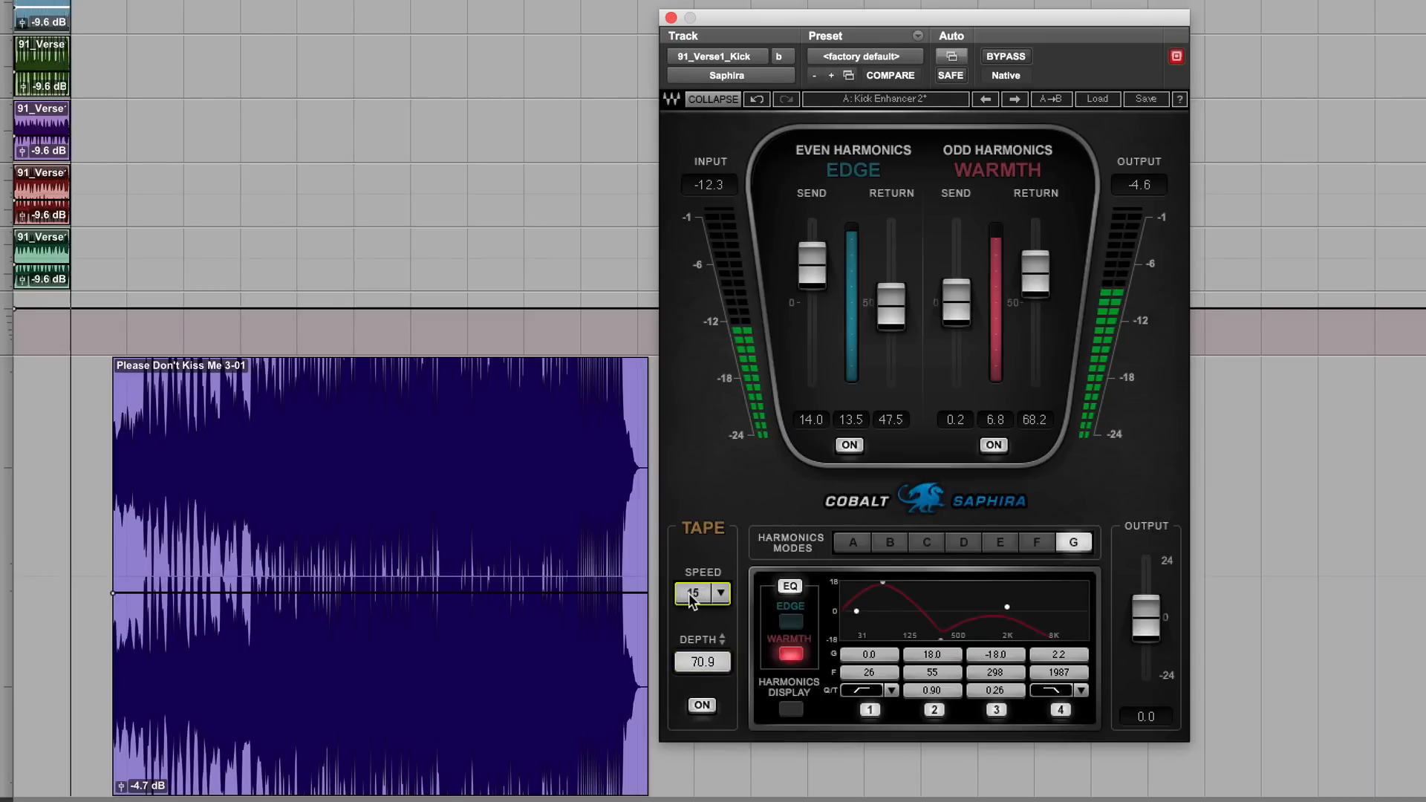
pyautogui.click(999, 63)
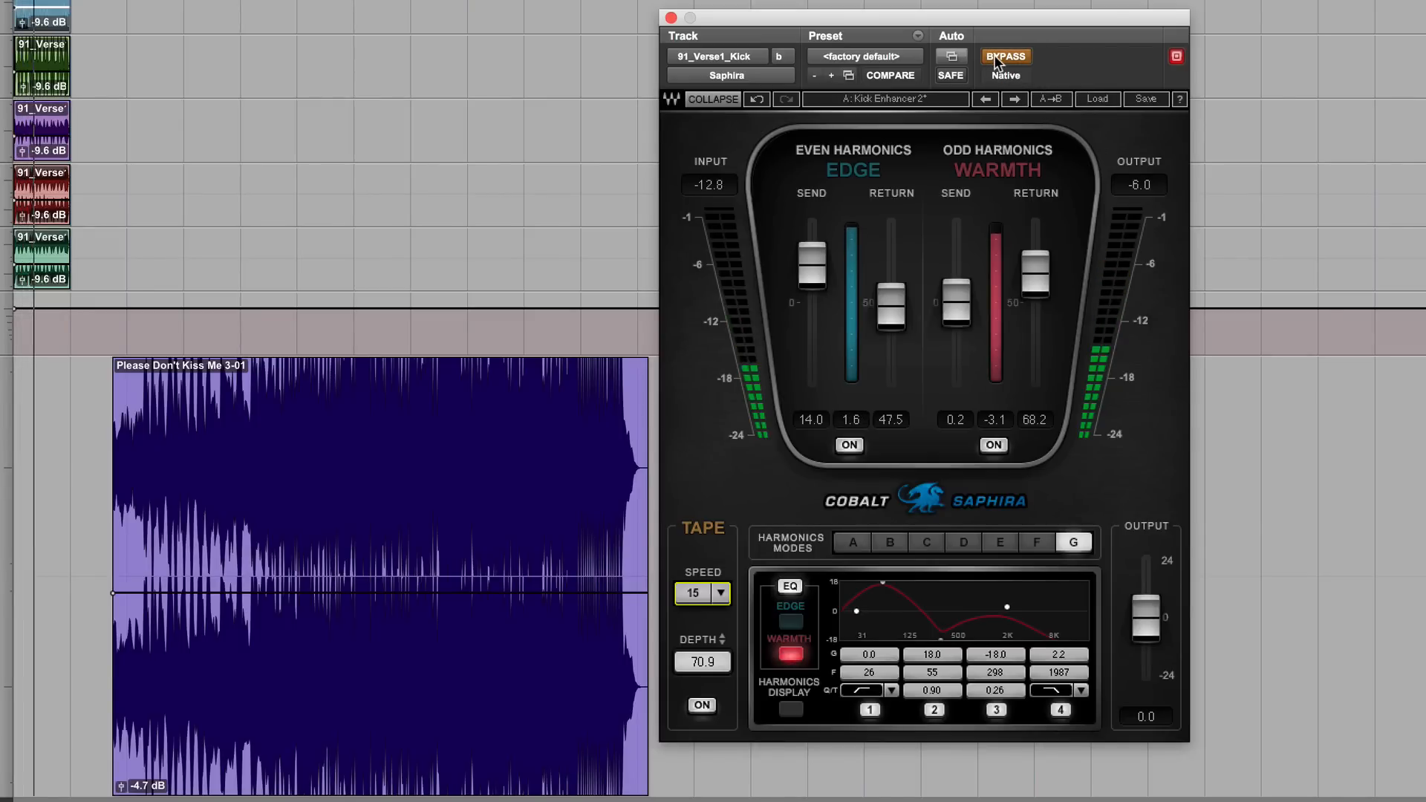
pyautogui.click(998, 63)
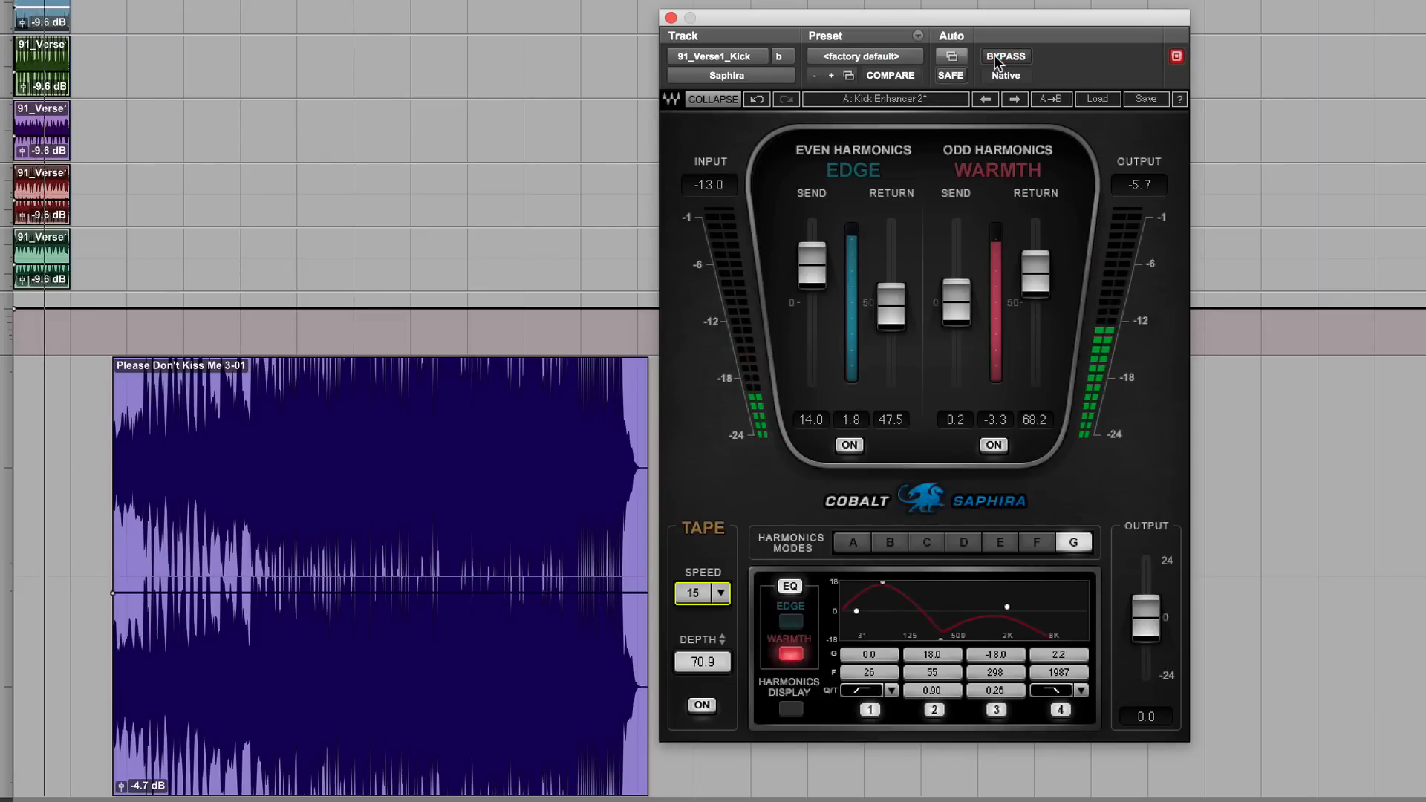
# Compare the kick's processed sound with its bypassed sound again.
pyautogui.click(999, 63)
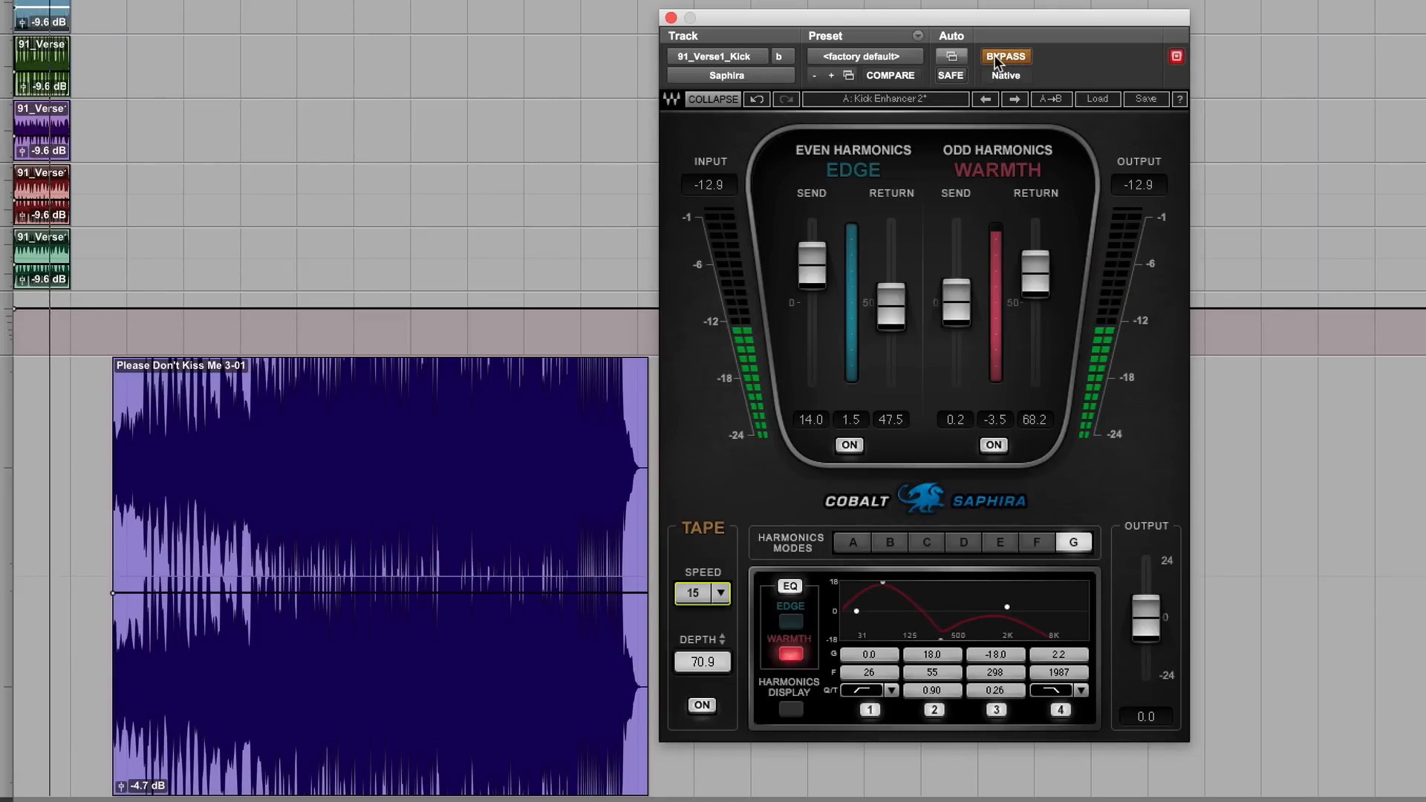
pyautogui.click(999, 63)
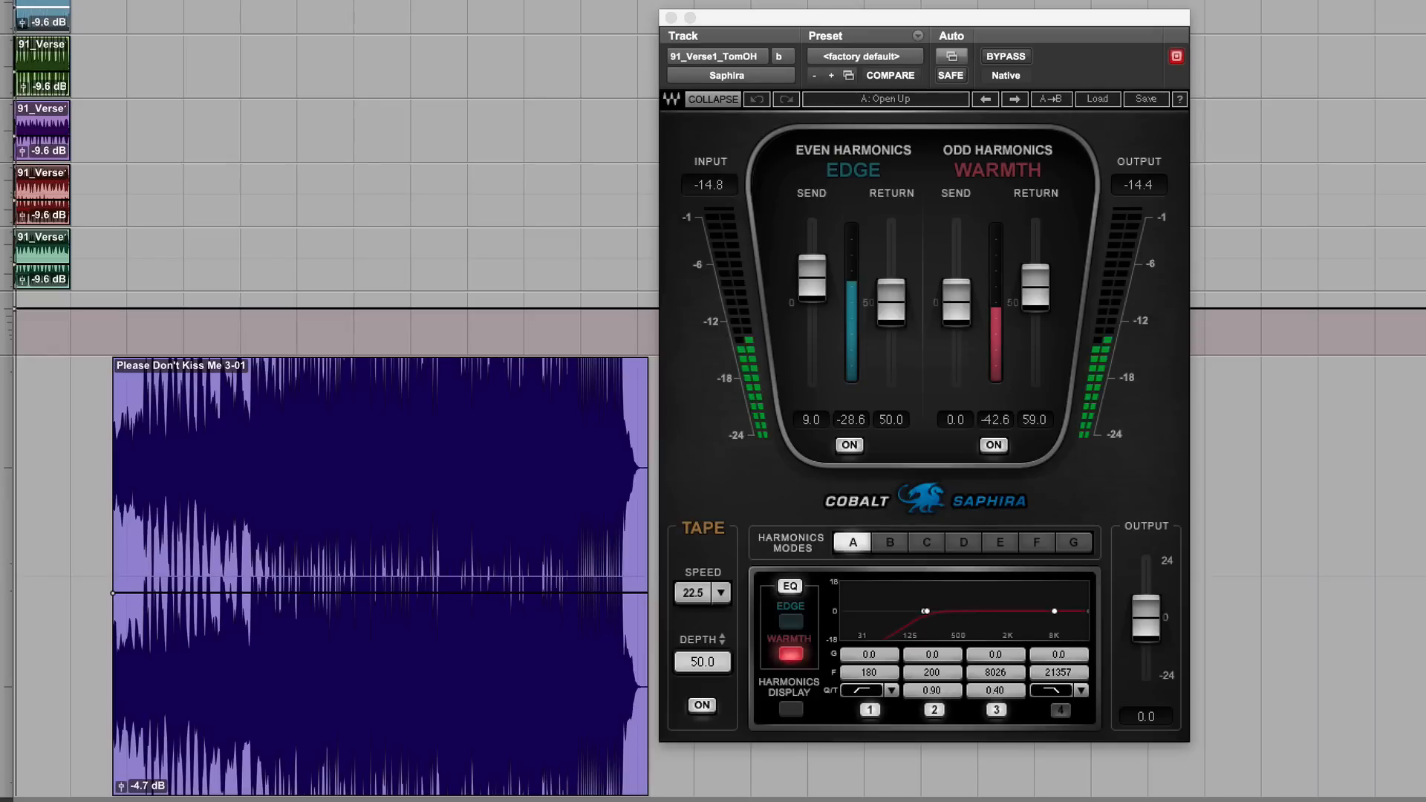
# Compare the Open Up preset on the 91_Verse1_TomOH track with the bypassed sound.
pyautogui.click(1000, 59)
pyautogui.click(1000, 58)
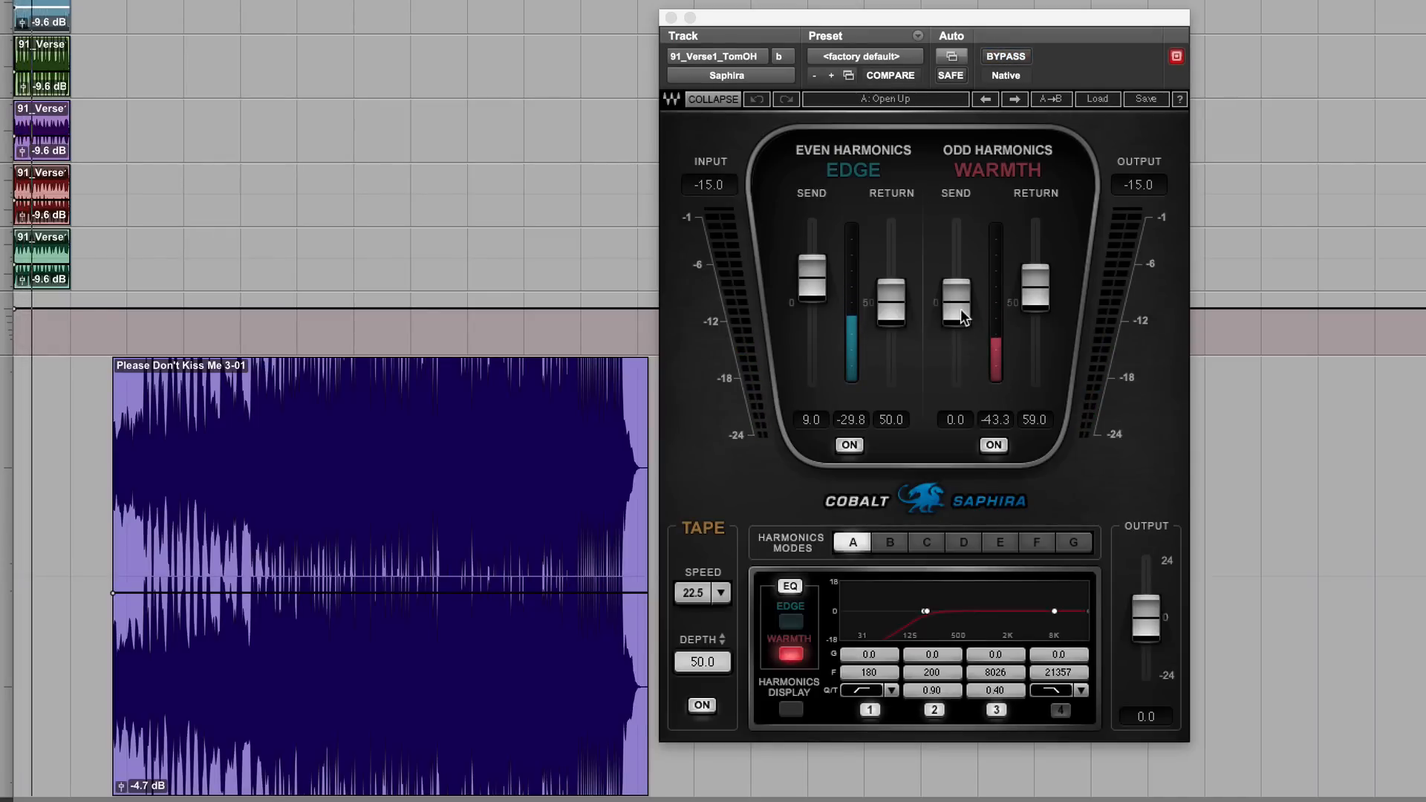
# In harmonics mode D with the harmonics display shown, set Warmth send to 16.0, Warmth return to 81.4 and Edge return to 76.6.
pyautogui.moveTo(957, 301); pyautogui.dragTo(957, 260)
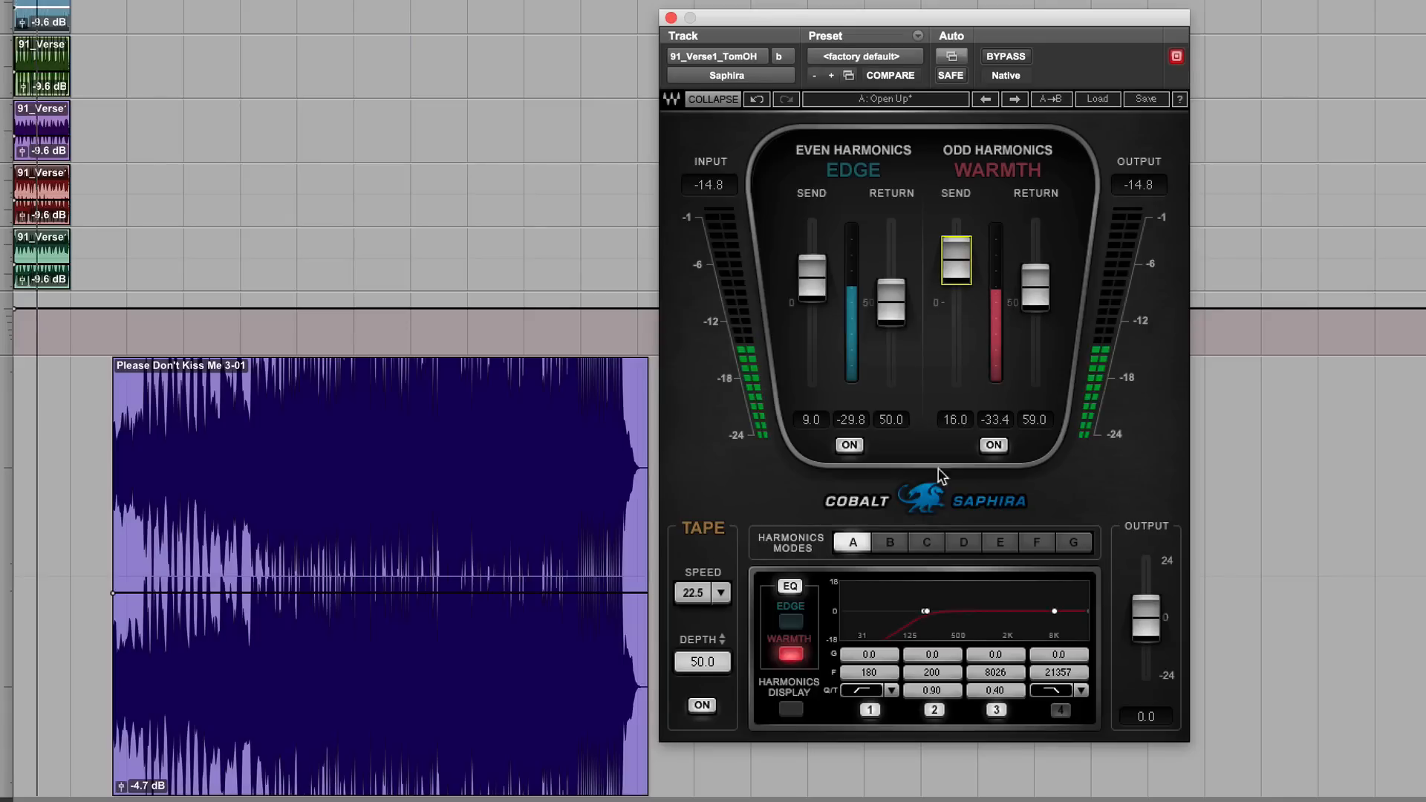
pyautogui.click(791, 709)
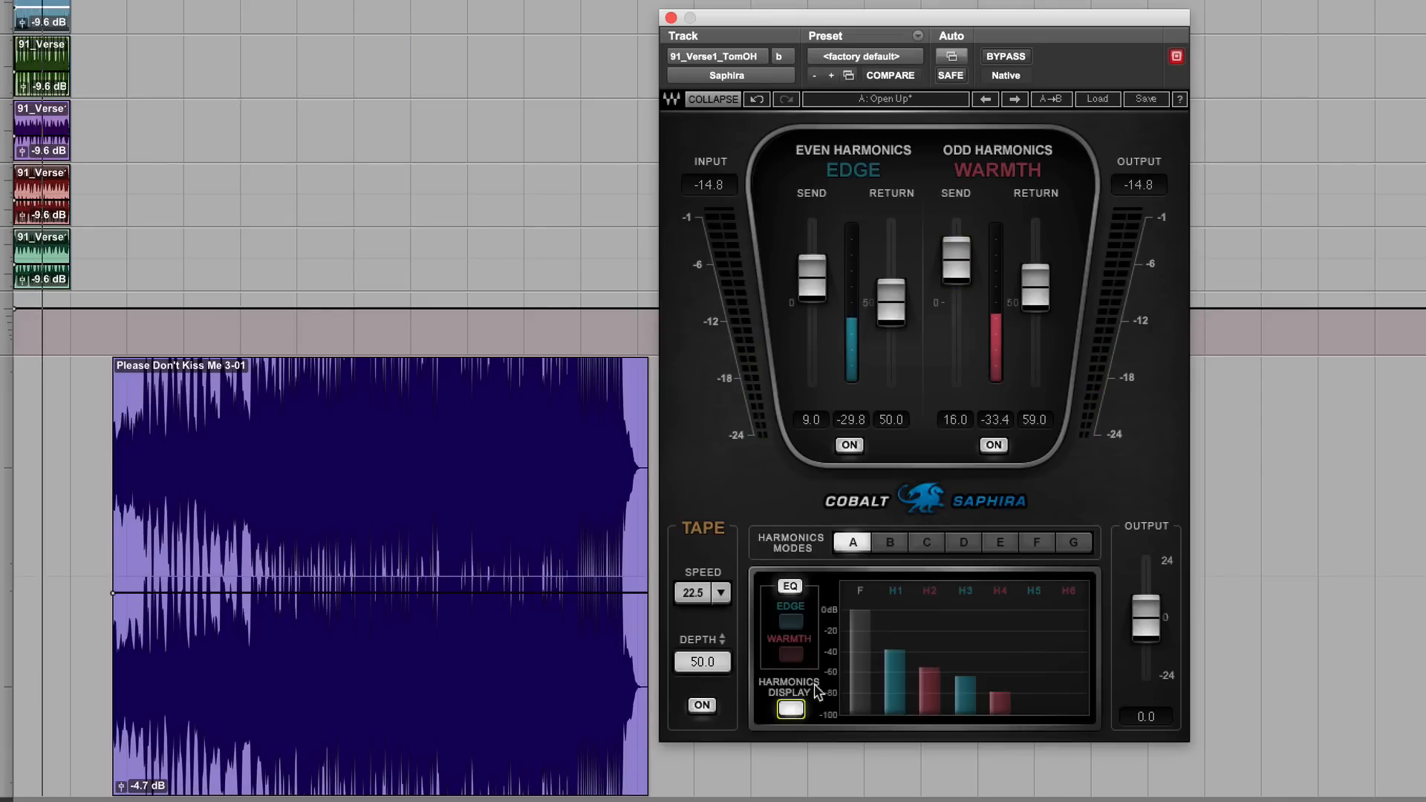
pyautogui.click(965, 535)
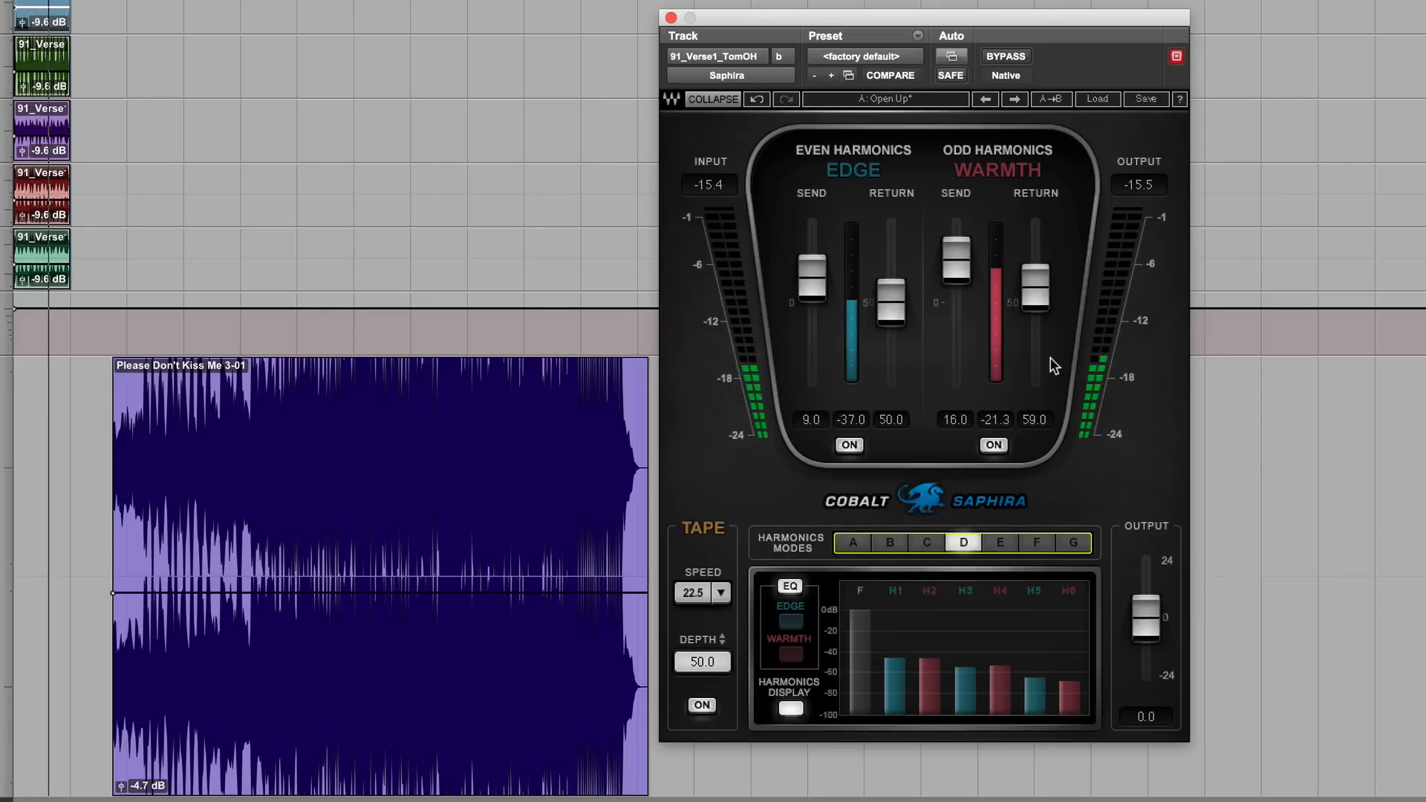
pyautogui.moveTo(1036, 286); pyautogui.dragTo(1036, 252)
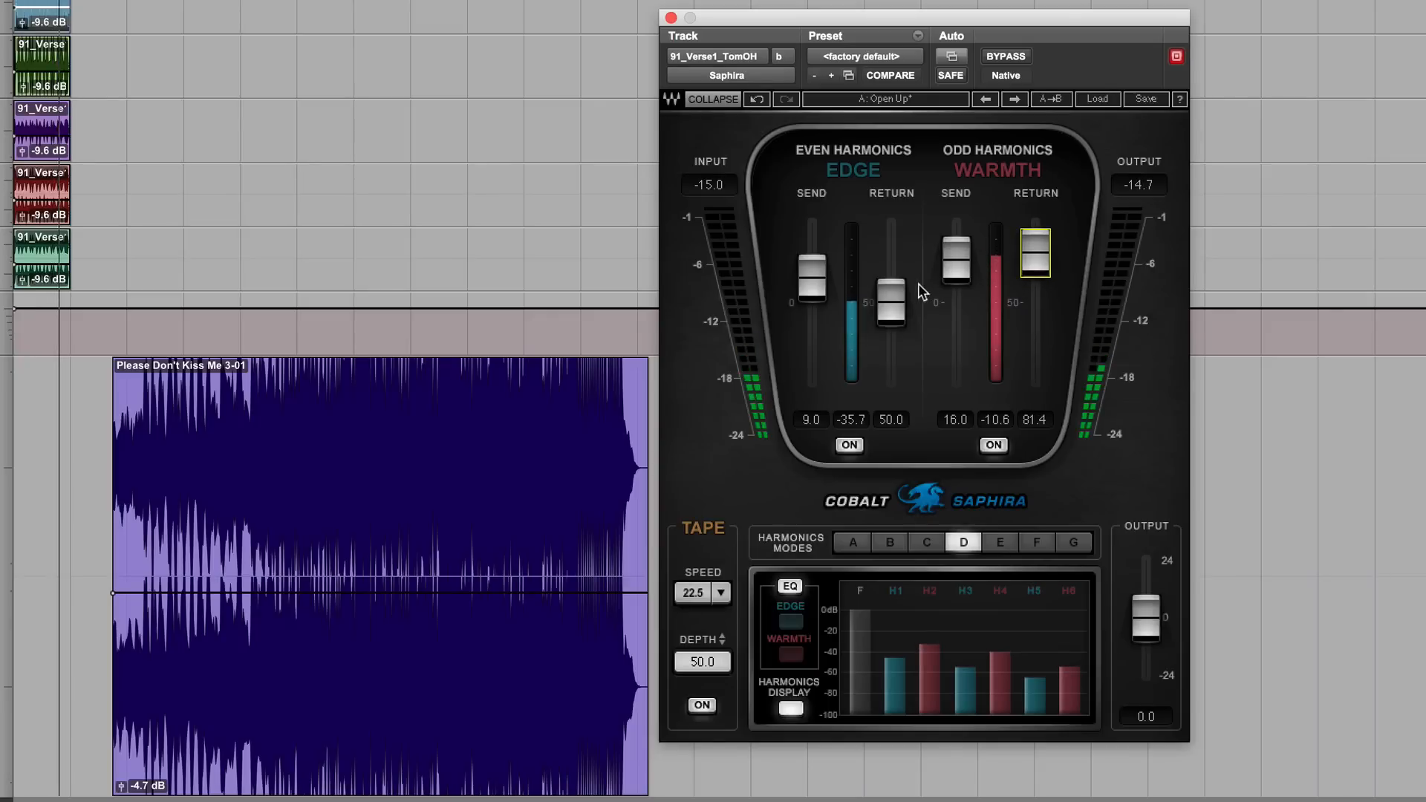
pyautogui.moveTo(891, 297); pyautogui.dragTo(891, 260)
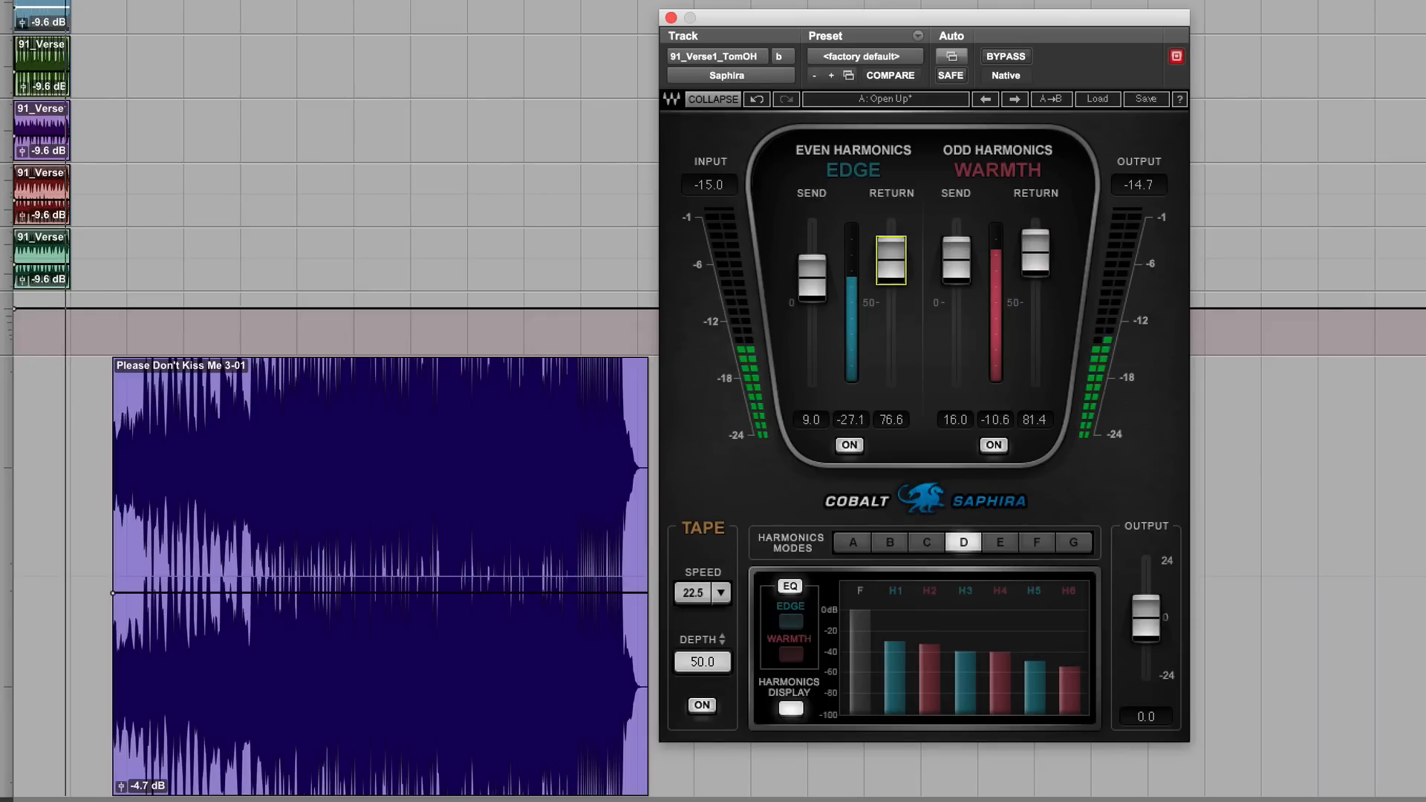
# Set Edge EQ band 3 to 8.6 at 1427 and compare the result with the bypassed sound.
pyautogui.click(790, 621)
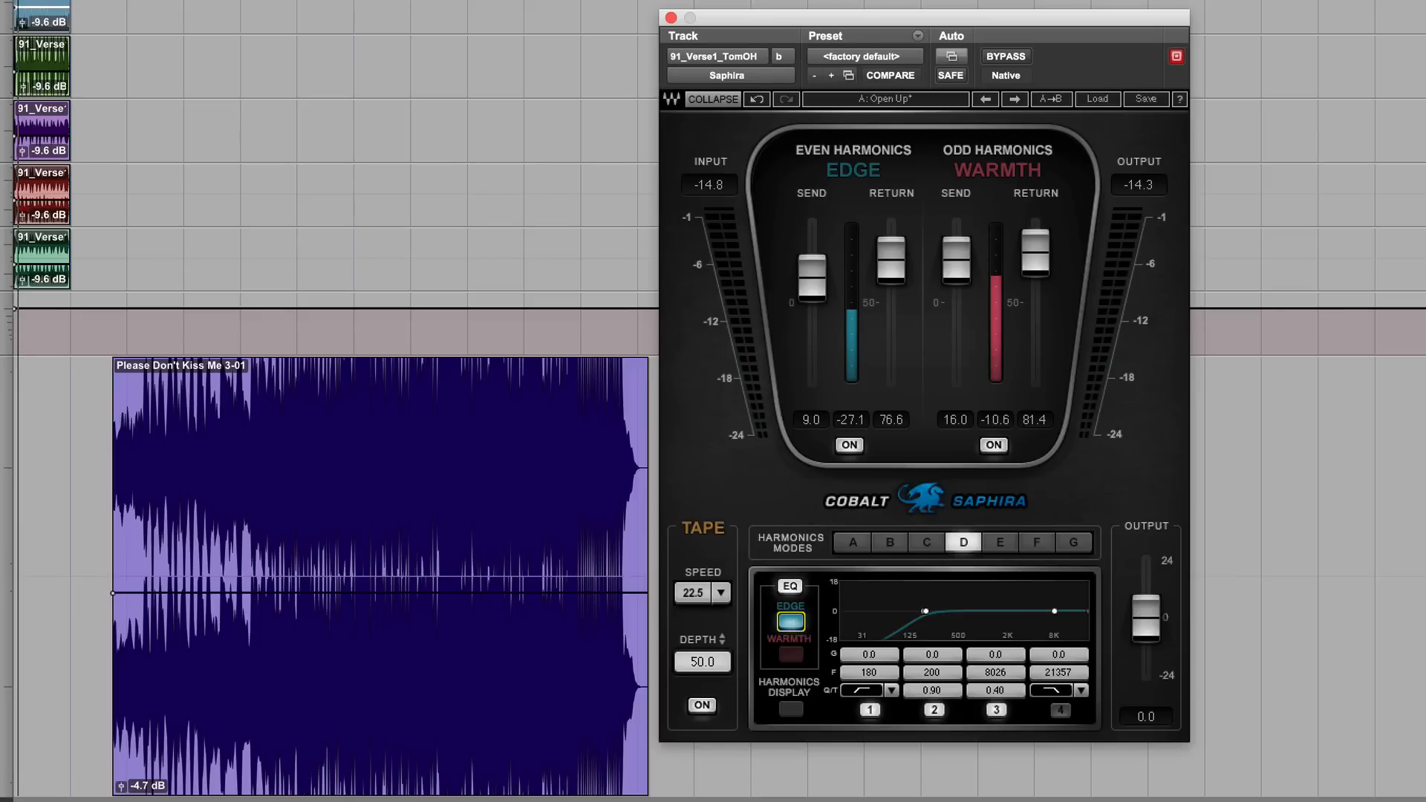
pyautogui.moveTo(1055, 610); pyautogui.dragTo(995, 596)
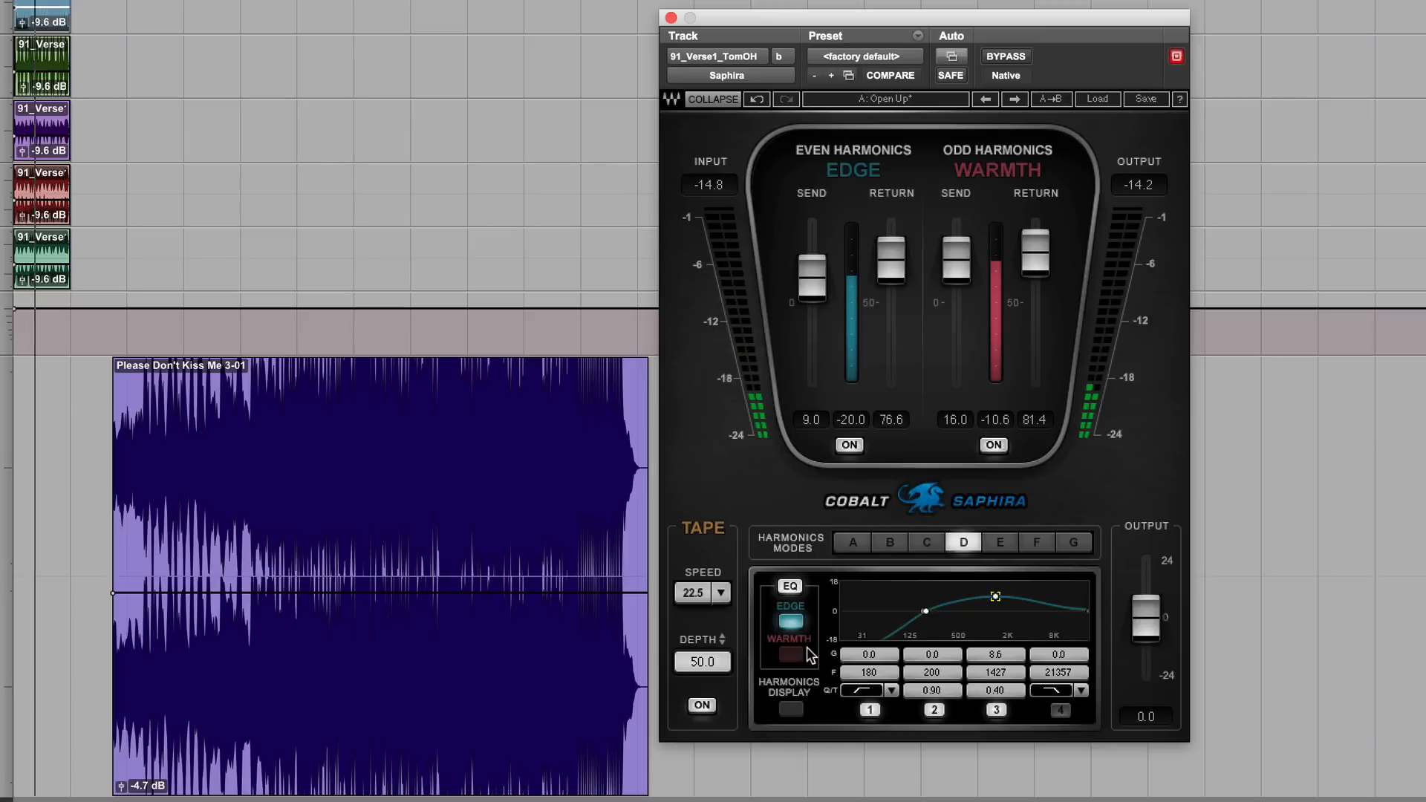
pyautogui.click(1004, 62)
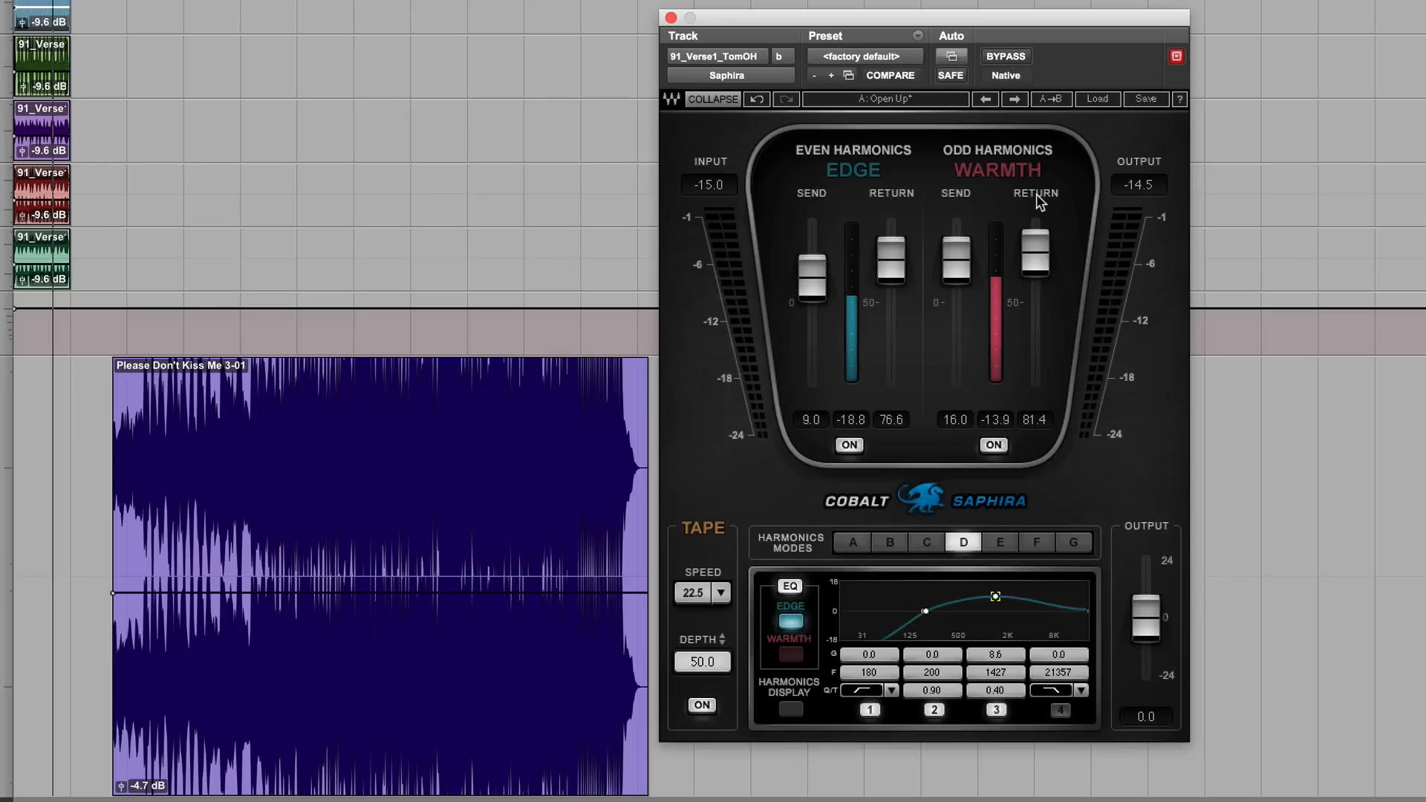
# Raise the Edge send to 24.1 and the Warmth send to 25.6.
pyautogui.click(820, 285)
pyautogui.moveTo(812, 278); pyautogui.dragTo(812, 238)
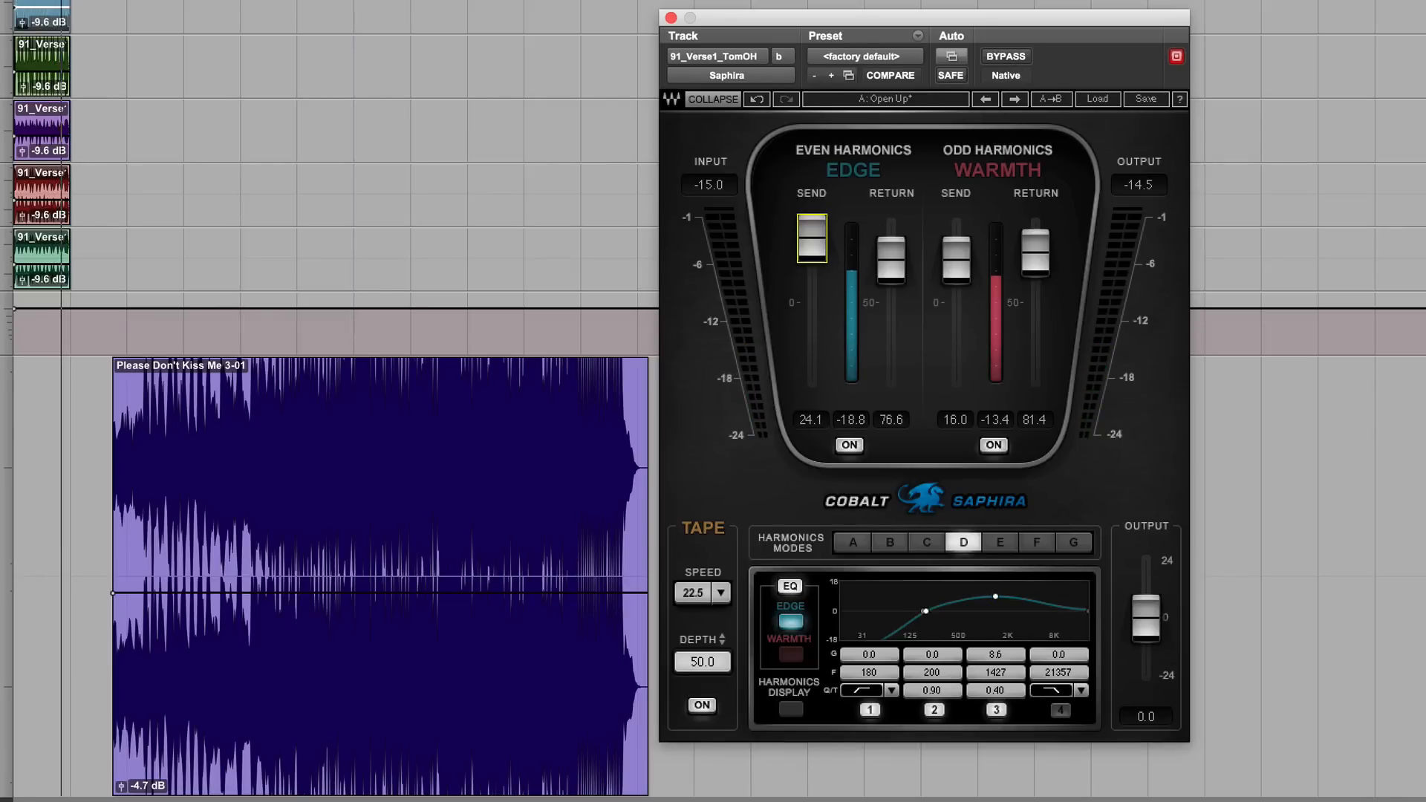
pyautogui.moveTo(962, 269); pyautogui.dragTo(962, 247)
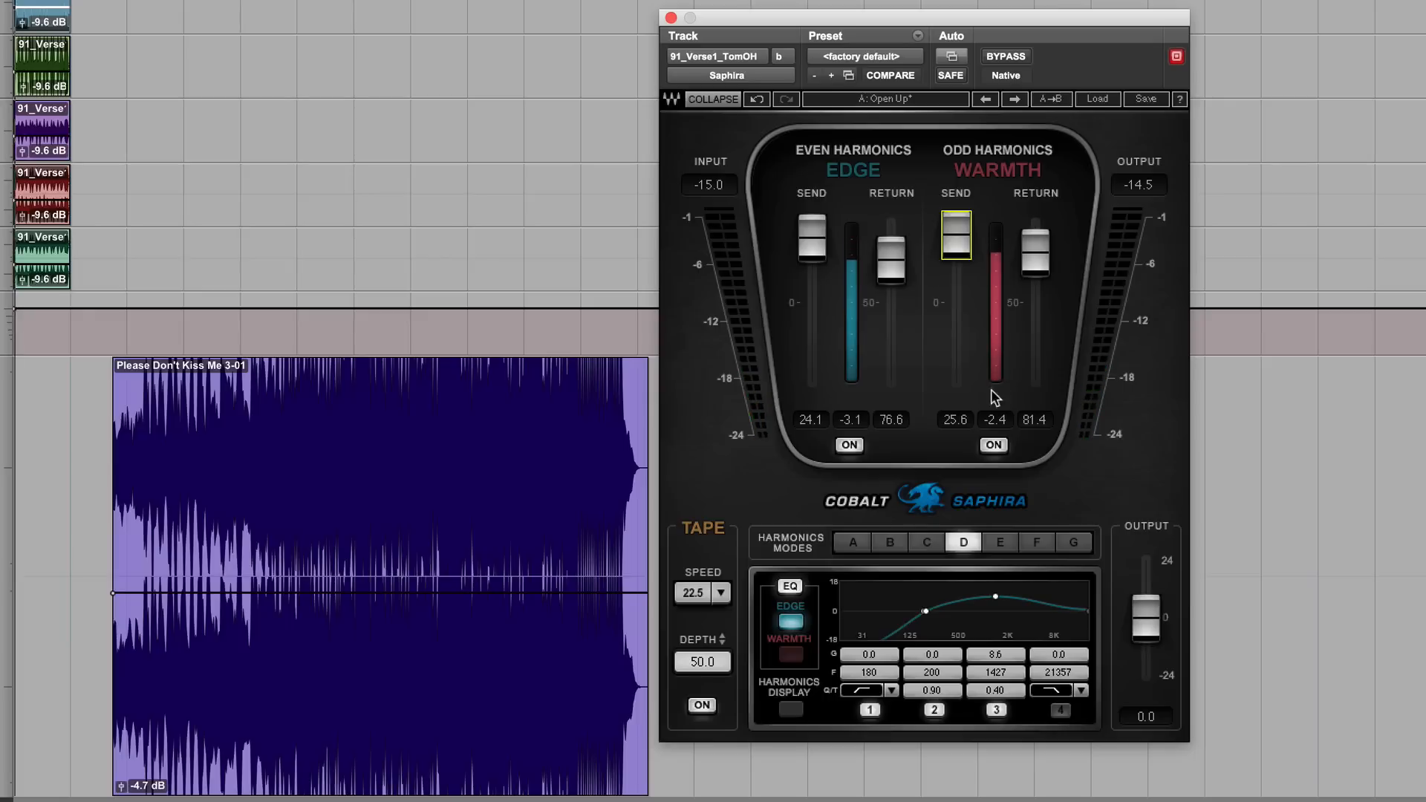
# Audition harmonics modes C, E and F with the harmonics display shown, and settle on mode G.
pyautogui.click(938, 537)
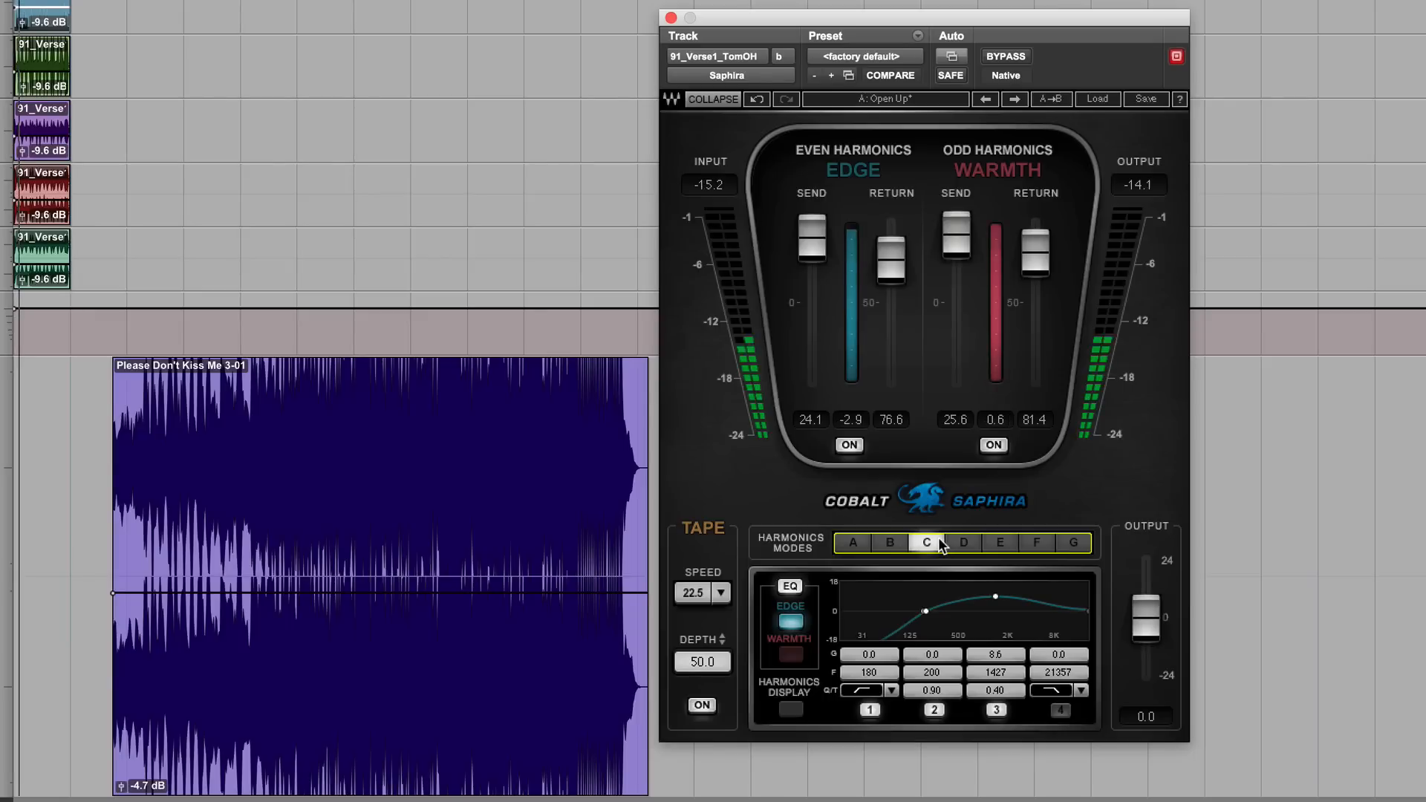
pyautogui.click(1009, 545)
pyautogui.click(801, 710)
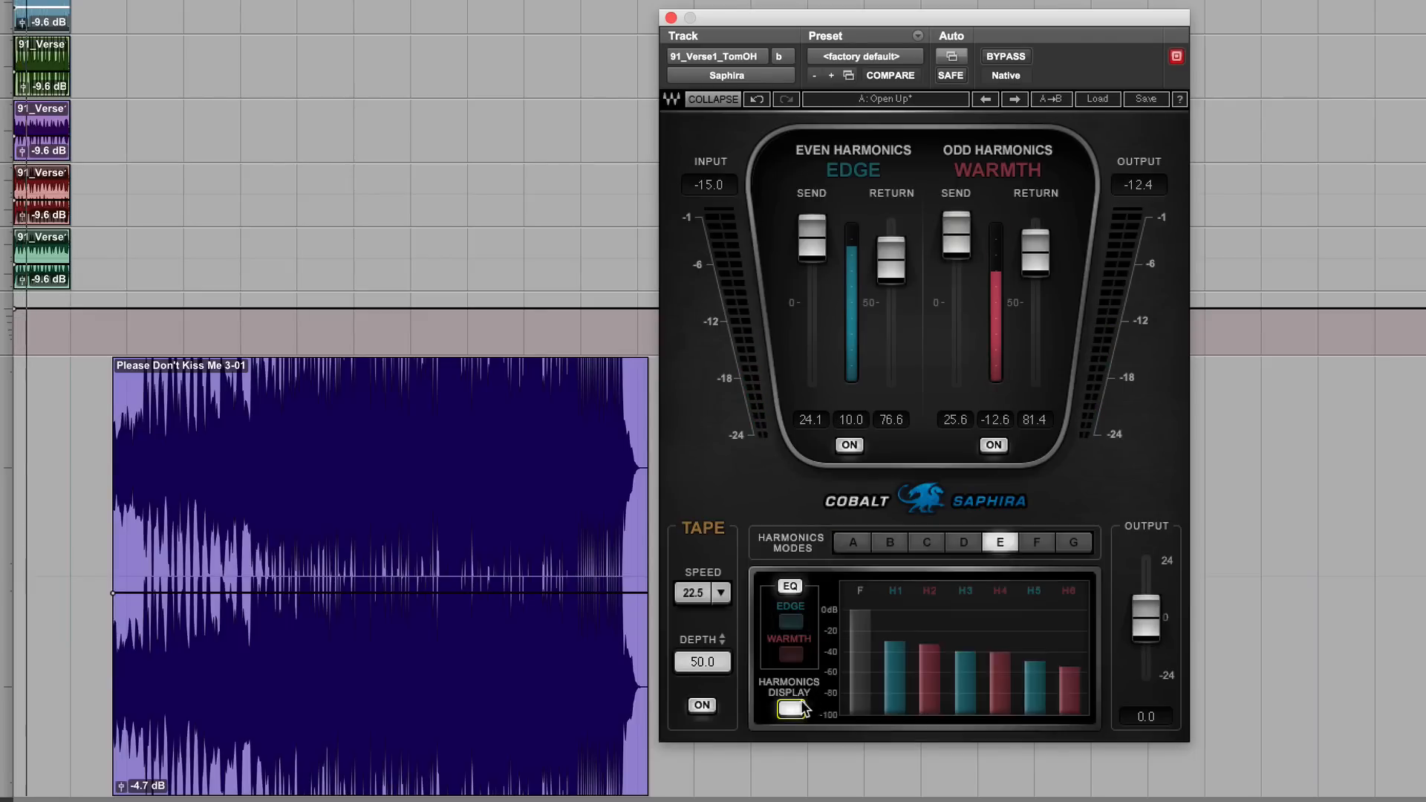
pyautogui.click(1037, 542)
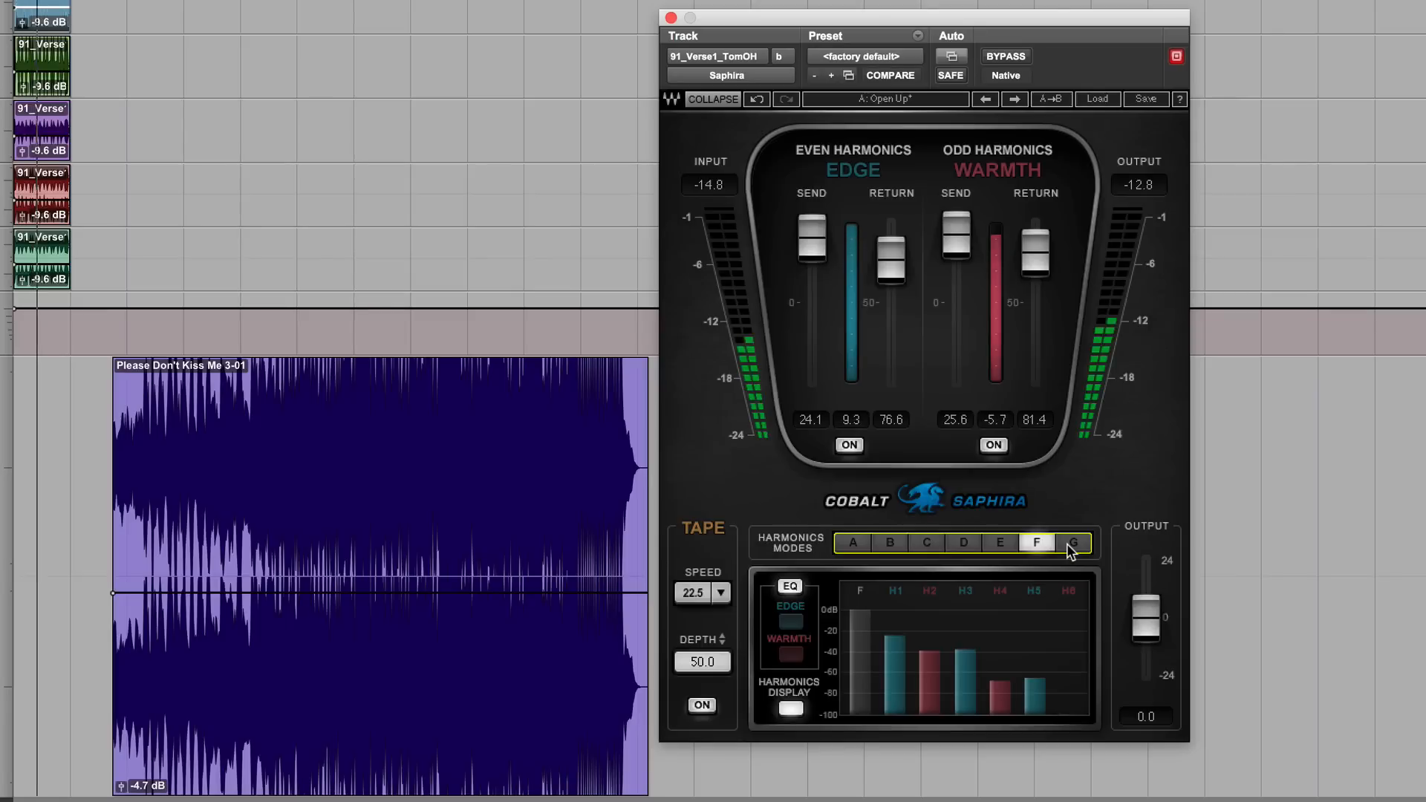
pyautogui.click(1068, 544)
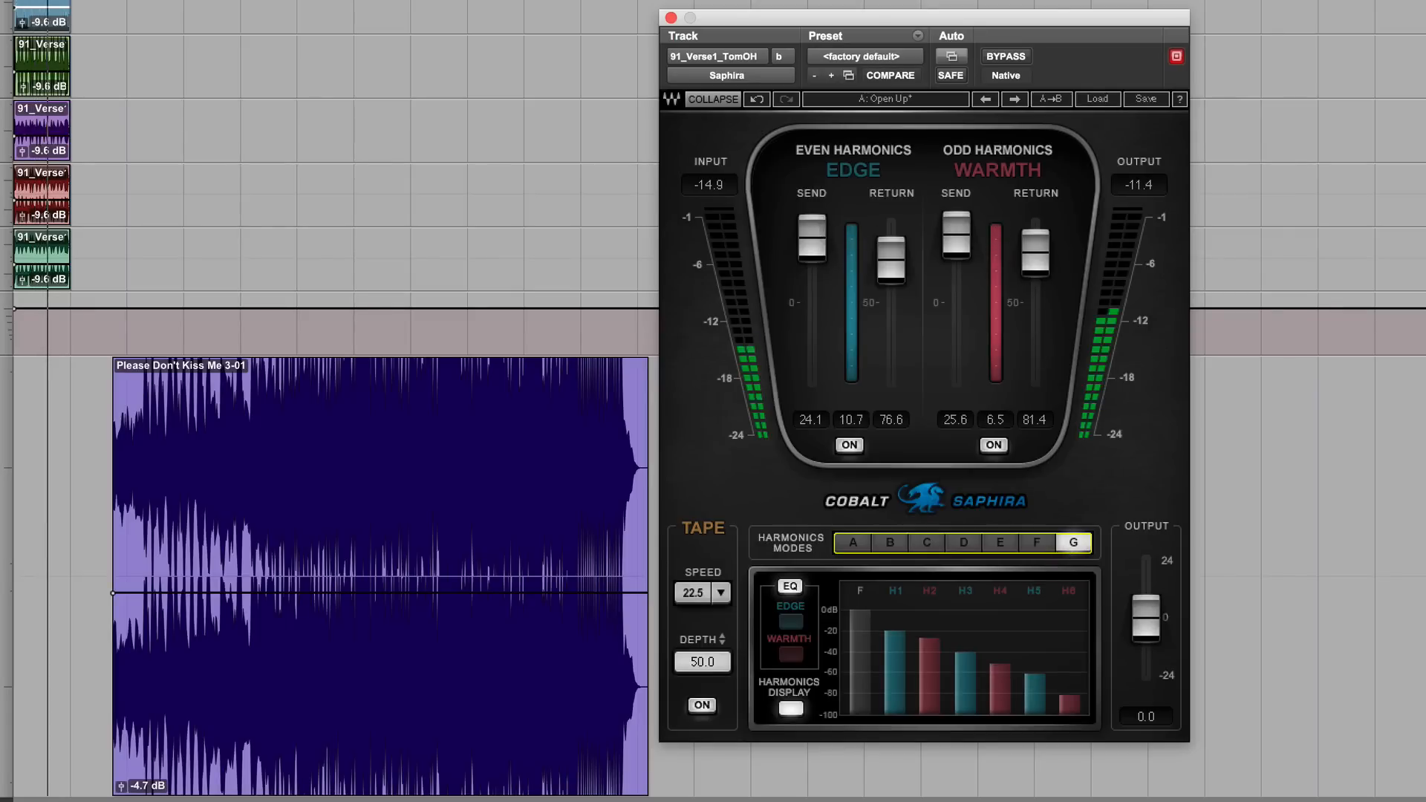
# Lower the Warmth send to 0.0 and the Edge send to -8.2, and compare the result with the bypassed sound.
pyautogui.moveTo(811, 236); pyautogui.dragTo(811, 268)
pyautogui.moveTo(955, 247); pyautogui.dragTo(956, 302)
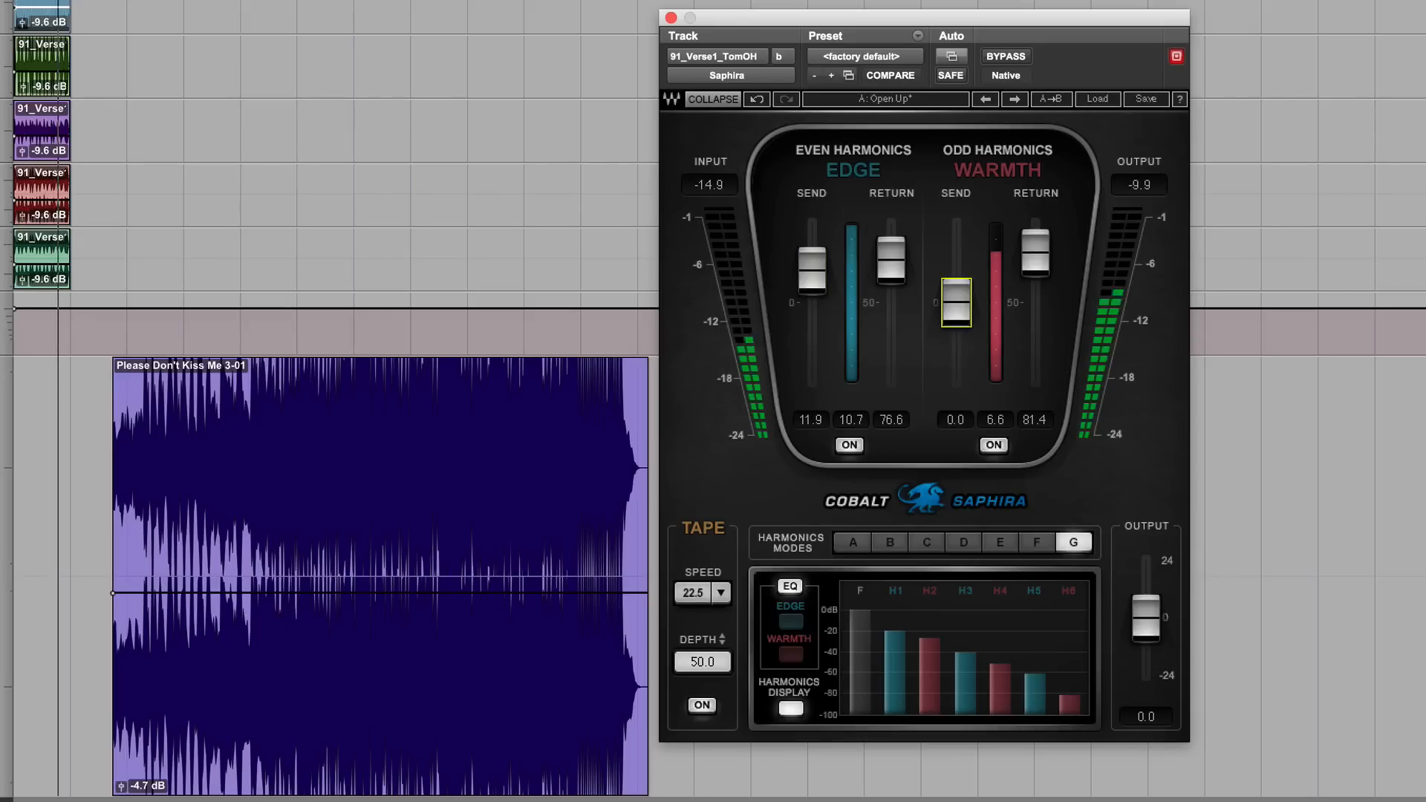
pyautogui.moveTo(812, 269); pyautogui.dragTo(812, 324)
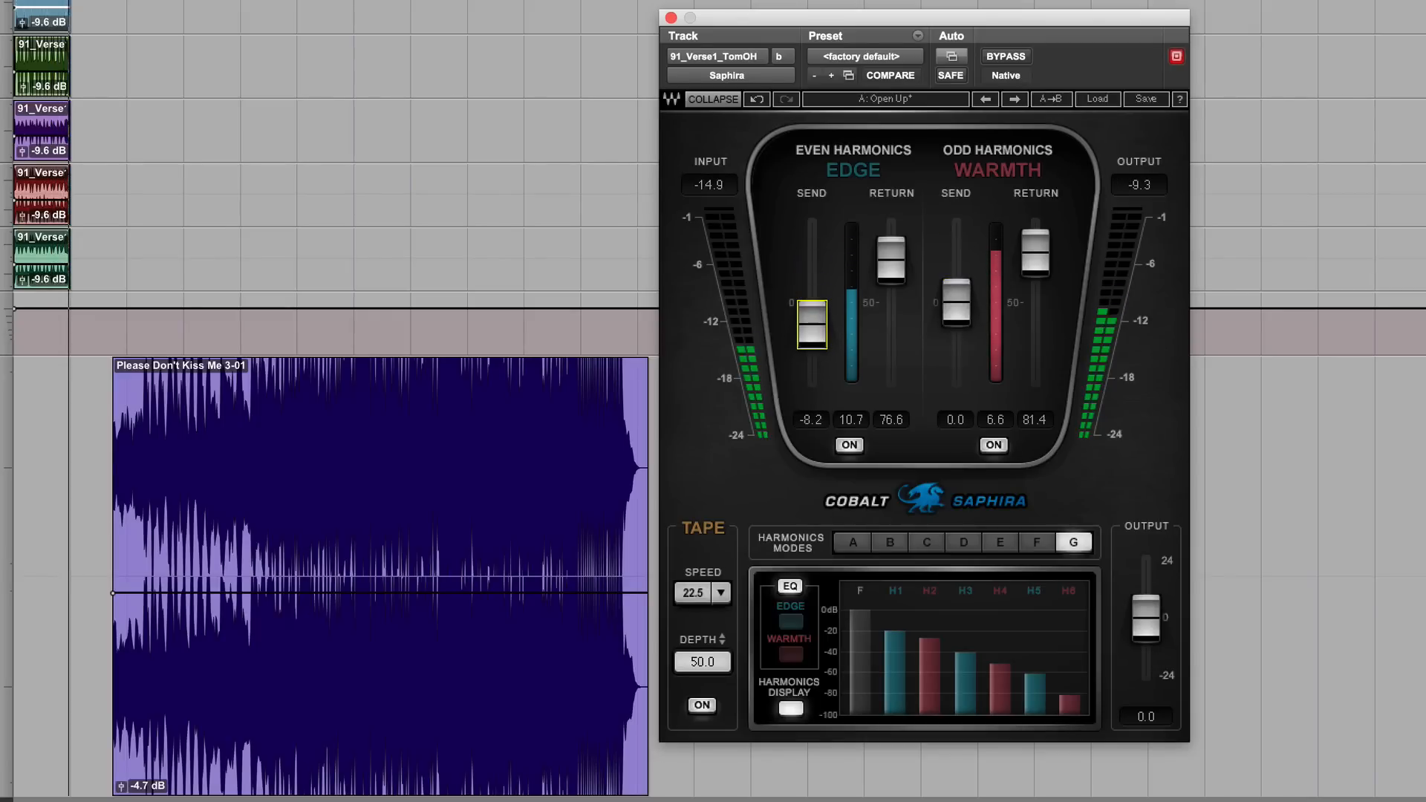
pyautogui.click(1006, 58)
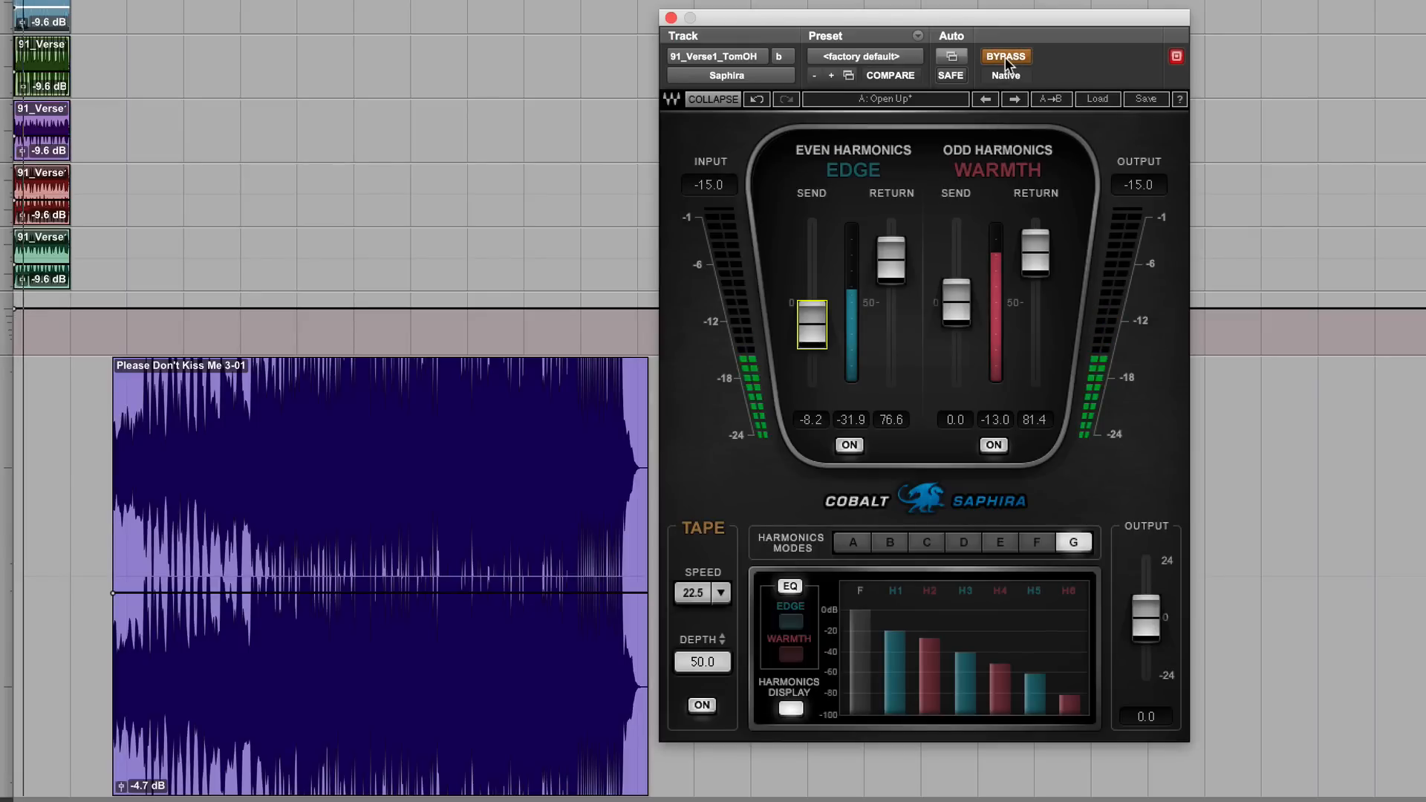
pyautogui.click(1006, 58)
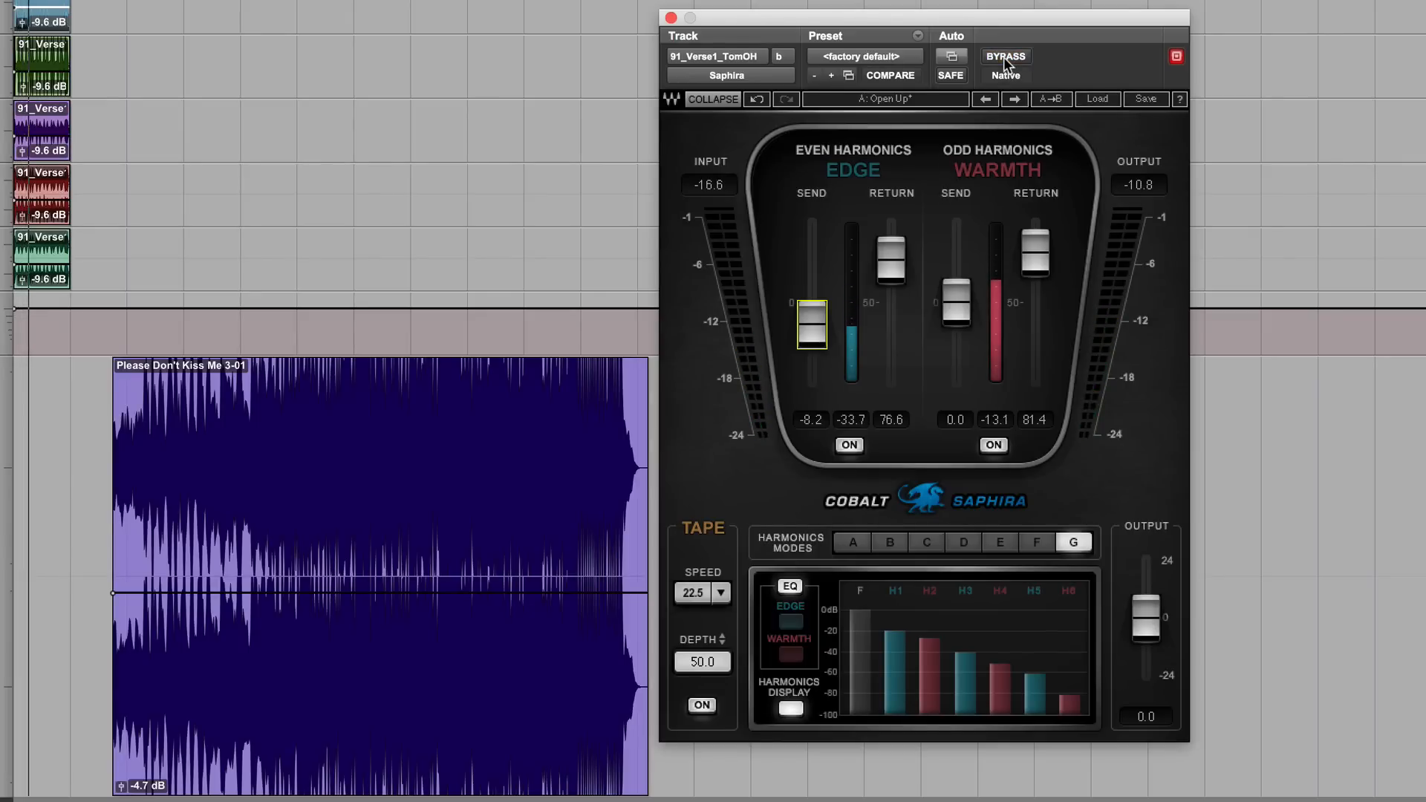
# Audition harmonics modes F down through A on the TomOH track and return to mode G.
pyautogui.click(1025, 539)
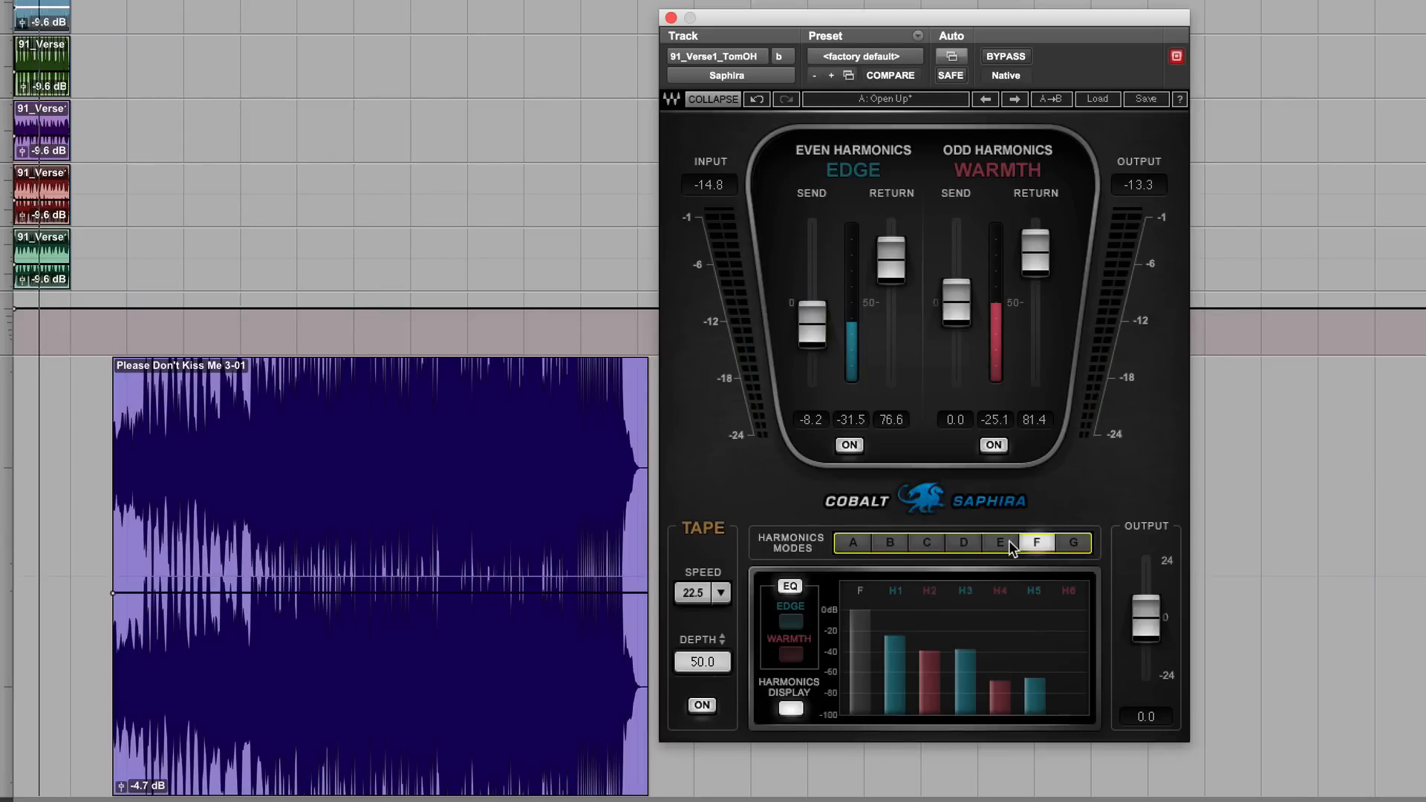
pyautogui.click(1007, 541)
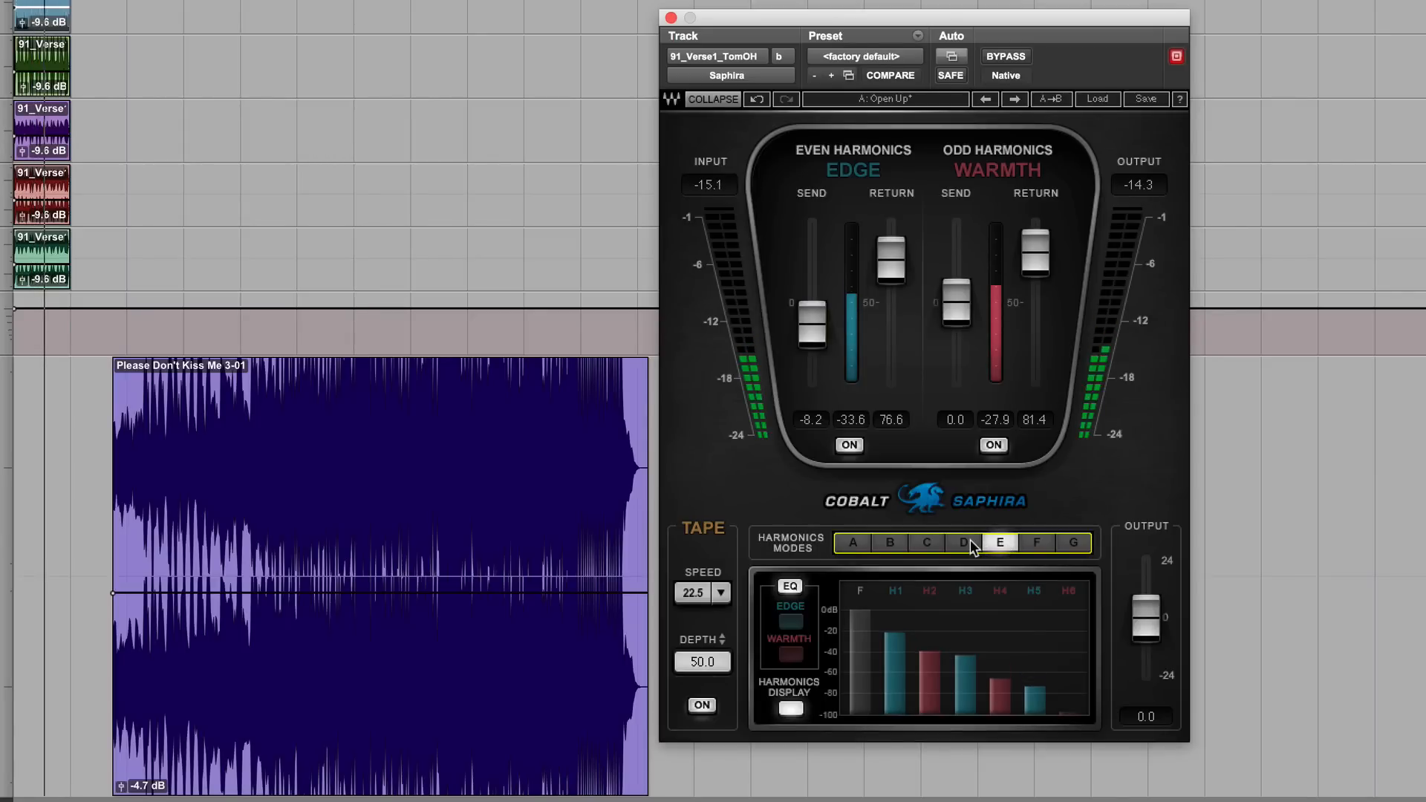
pyautogui.click(968, 540)
pyautogui.click(929, 540)
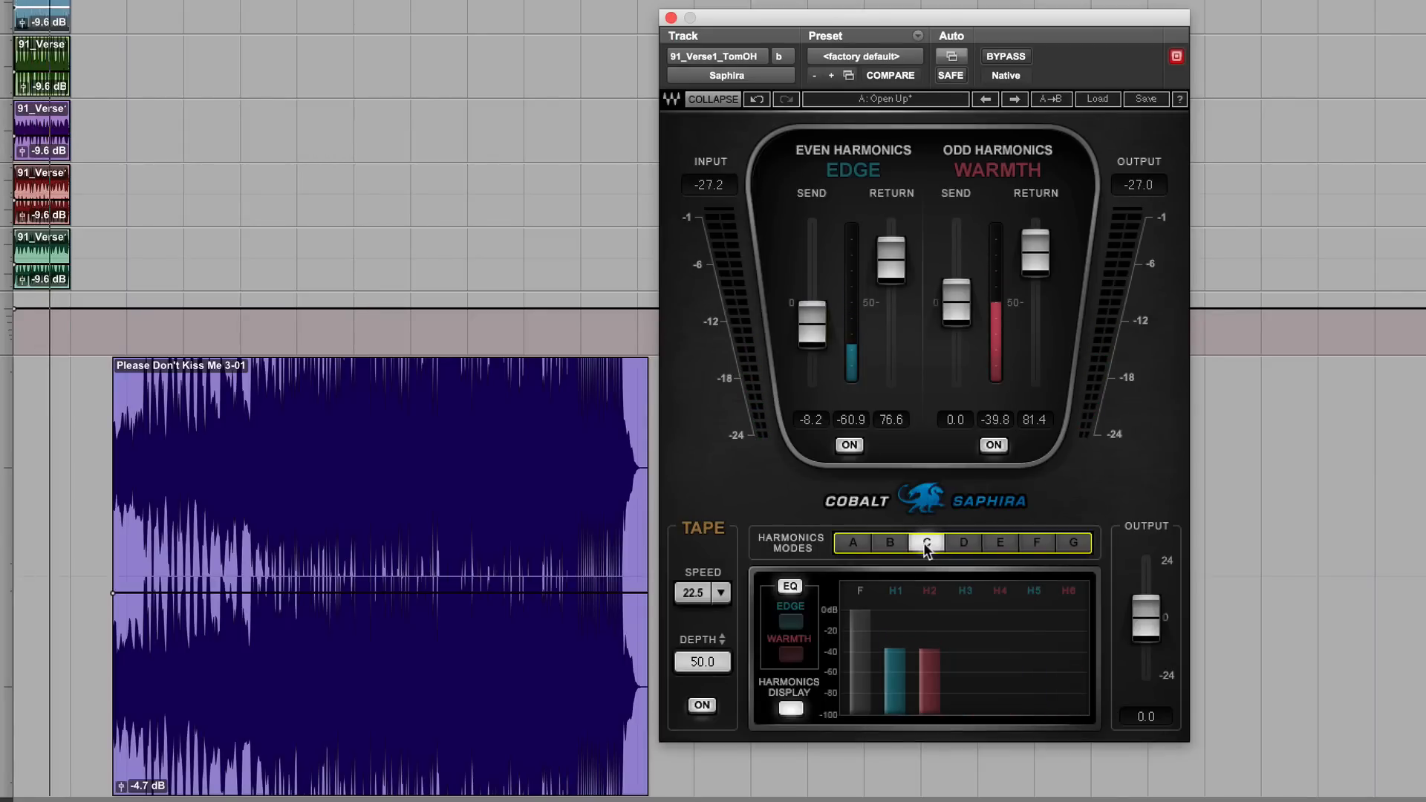
pyautogui.click(901, 542)
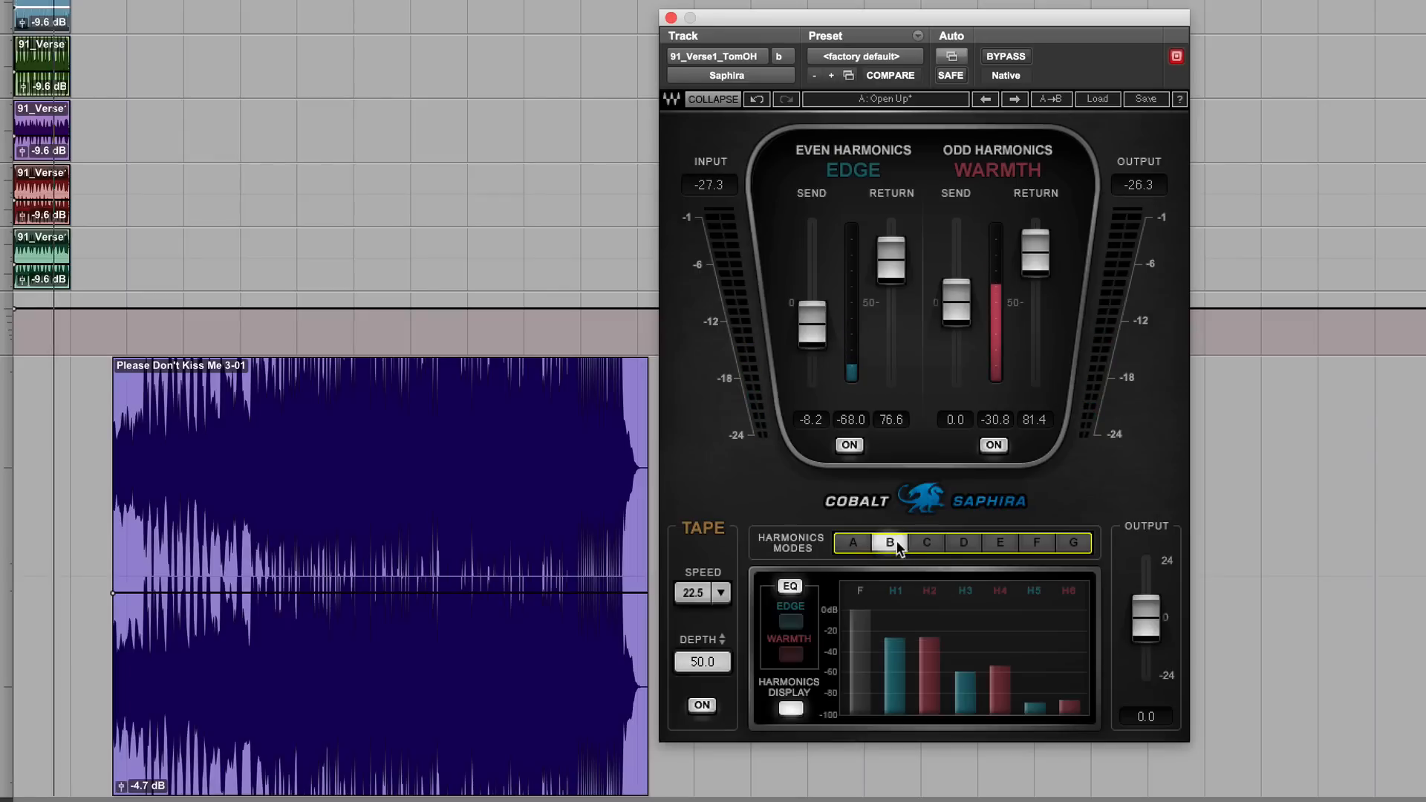
pyautogui.click(850, 545)
pyautogui.click(1070, 543)
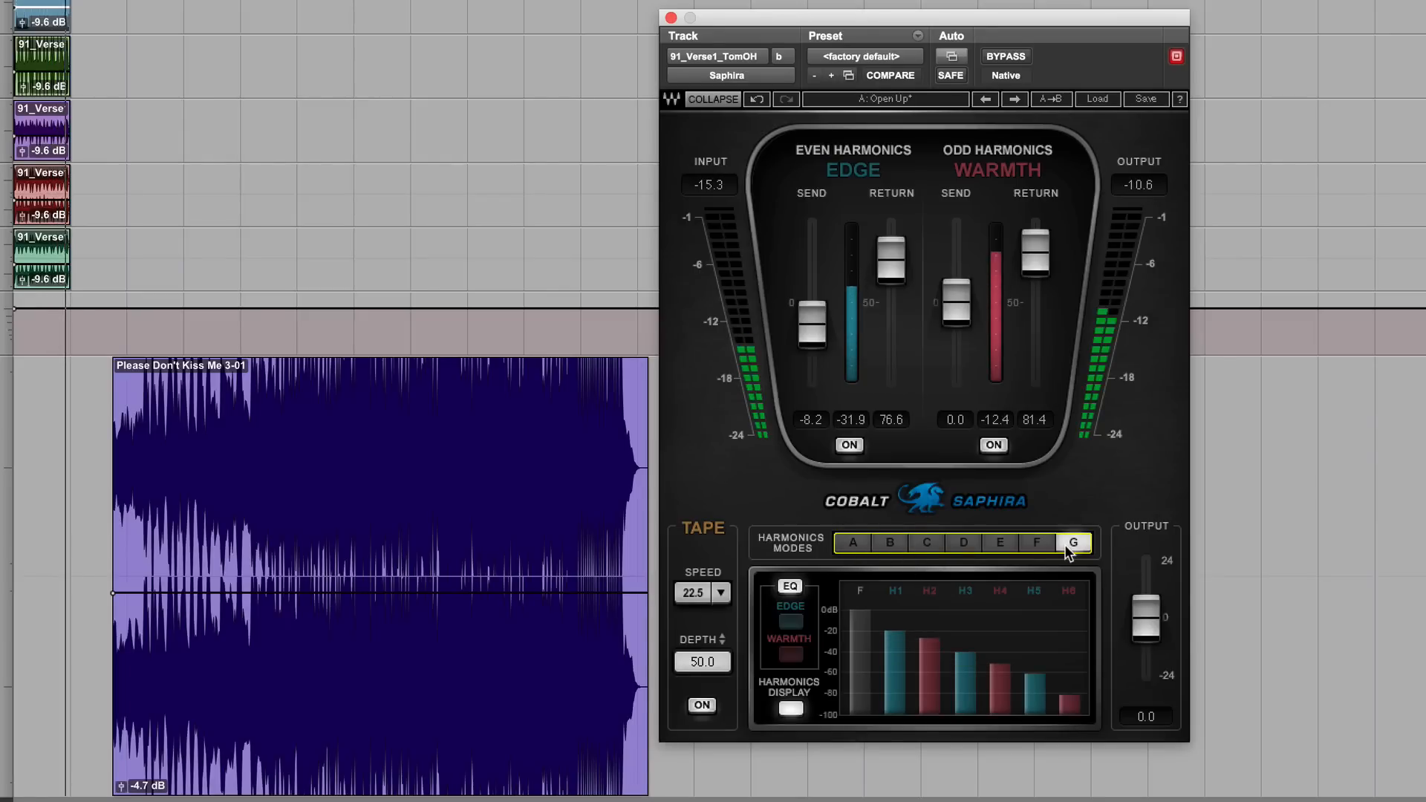
# Compare the TomOH sound with tape off and on, raise the tape depth to 96.0, and check it against bypass.
pyautogui.click(700, 706)
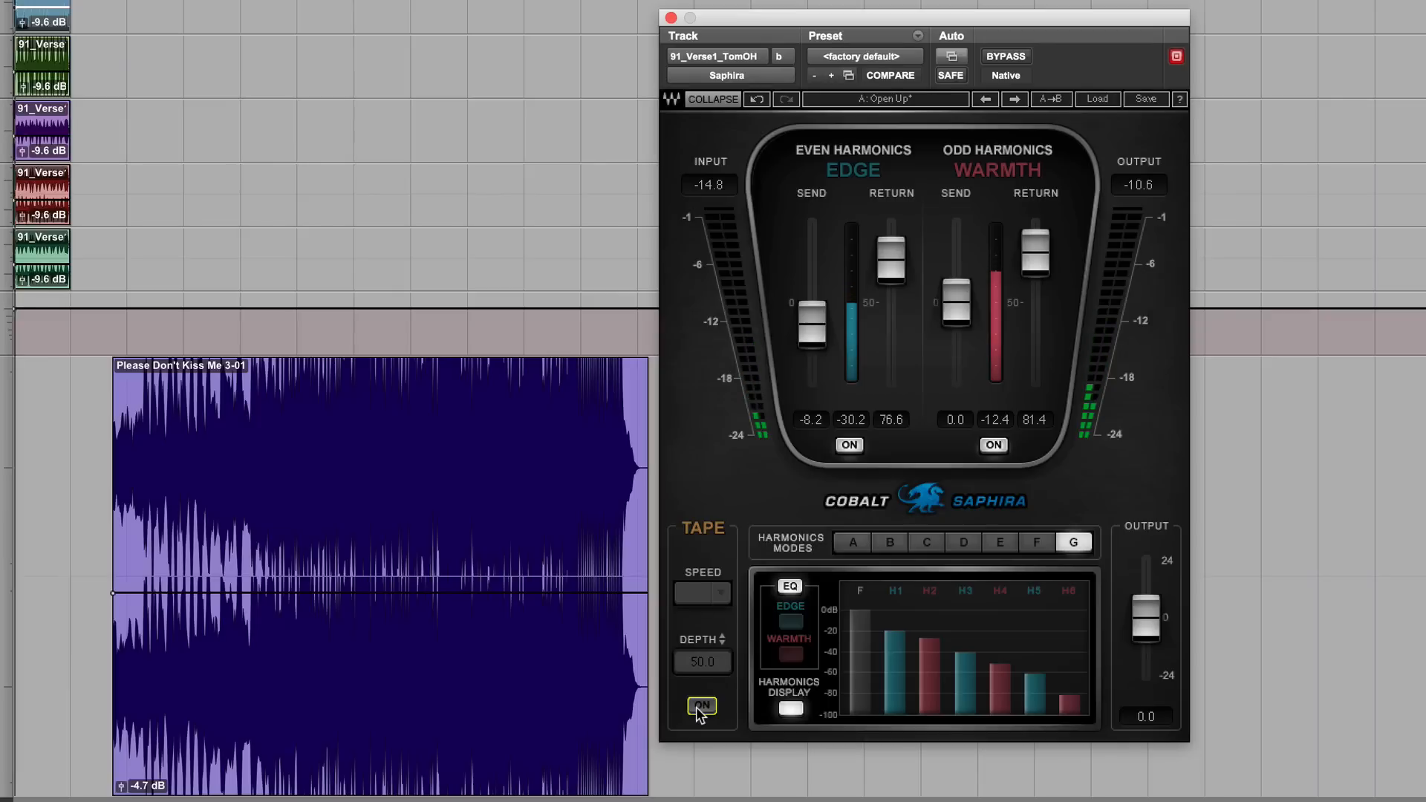
pyautogui.click(701, 705)
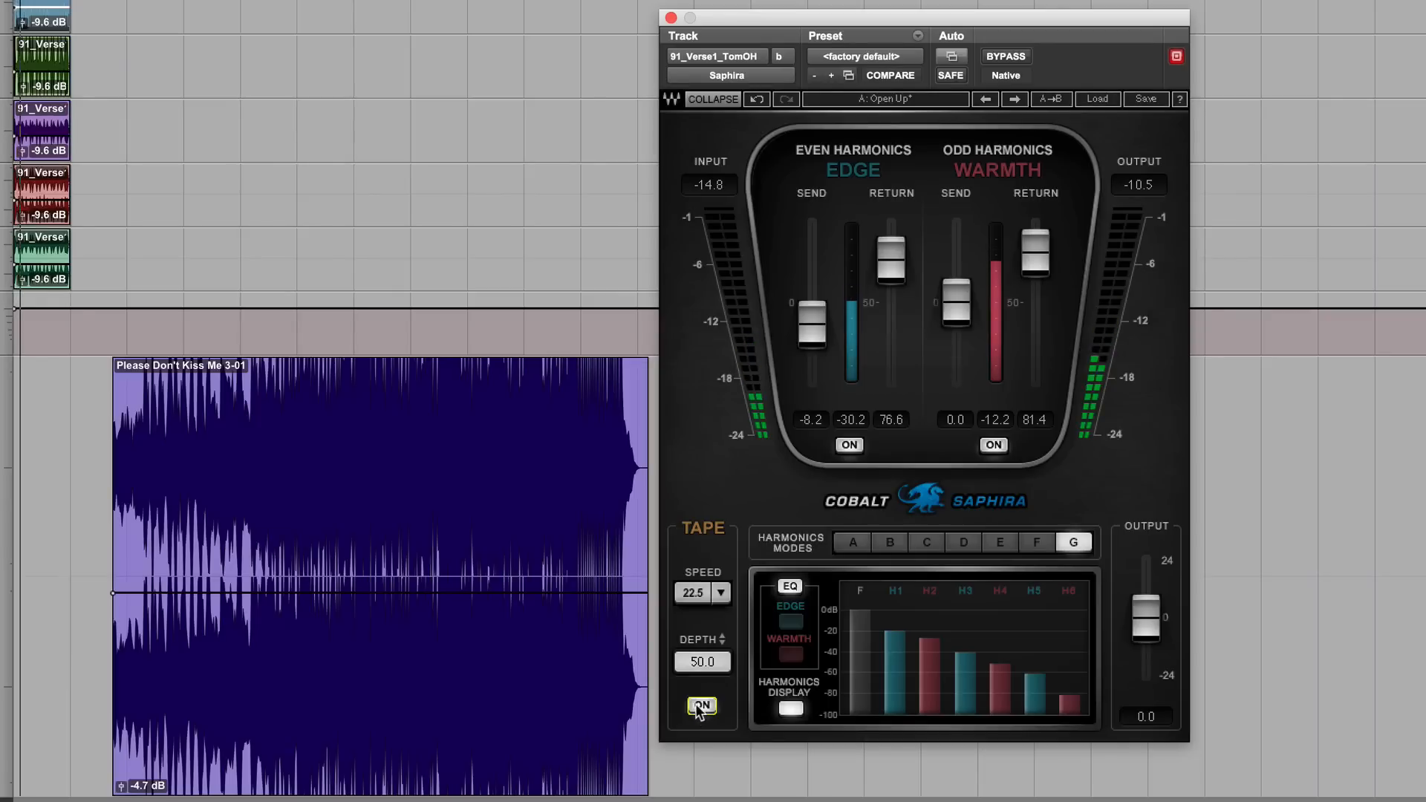
pyautogui.moveTo(702, 661); pyautogui.dragTo(702, 635)
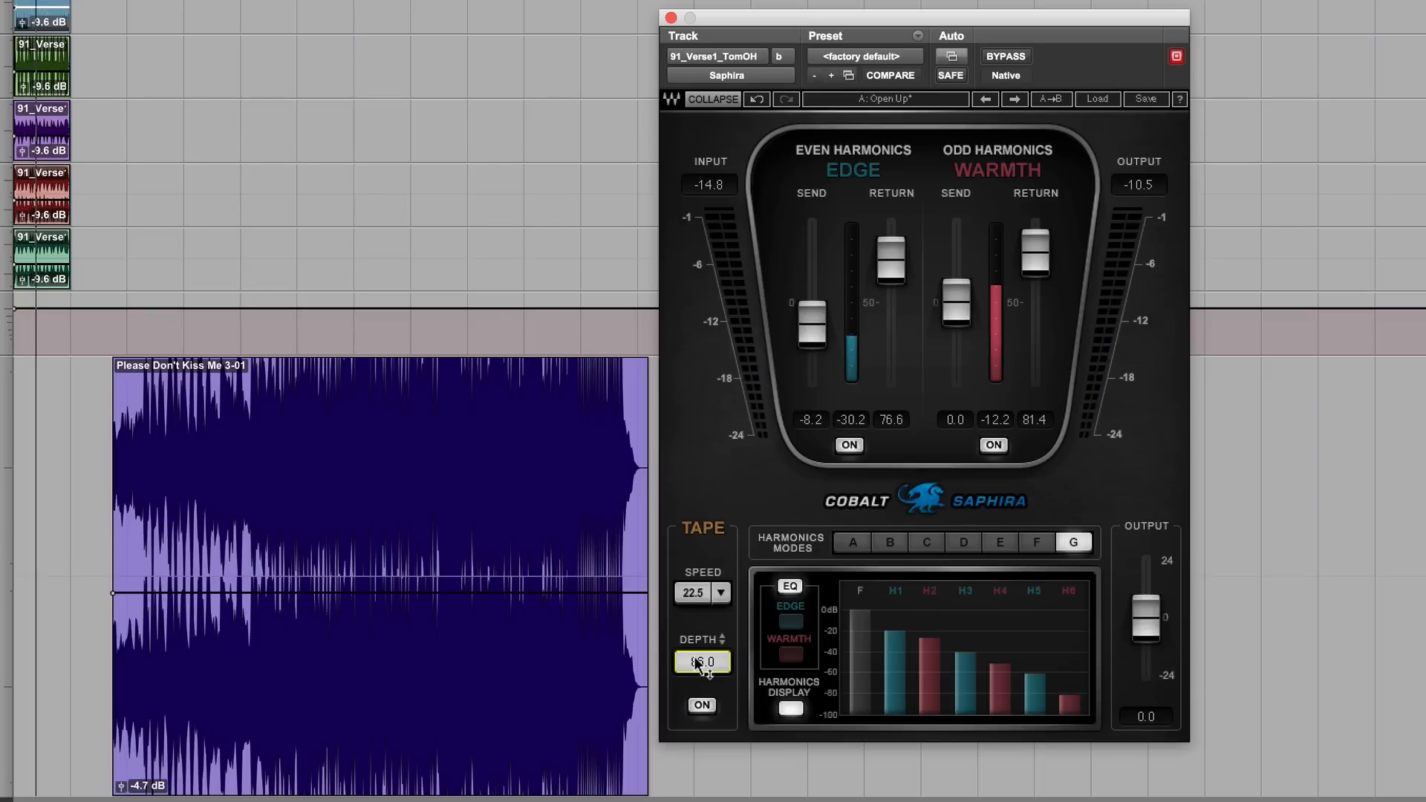
pyautogui.click(1007, 57)
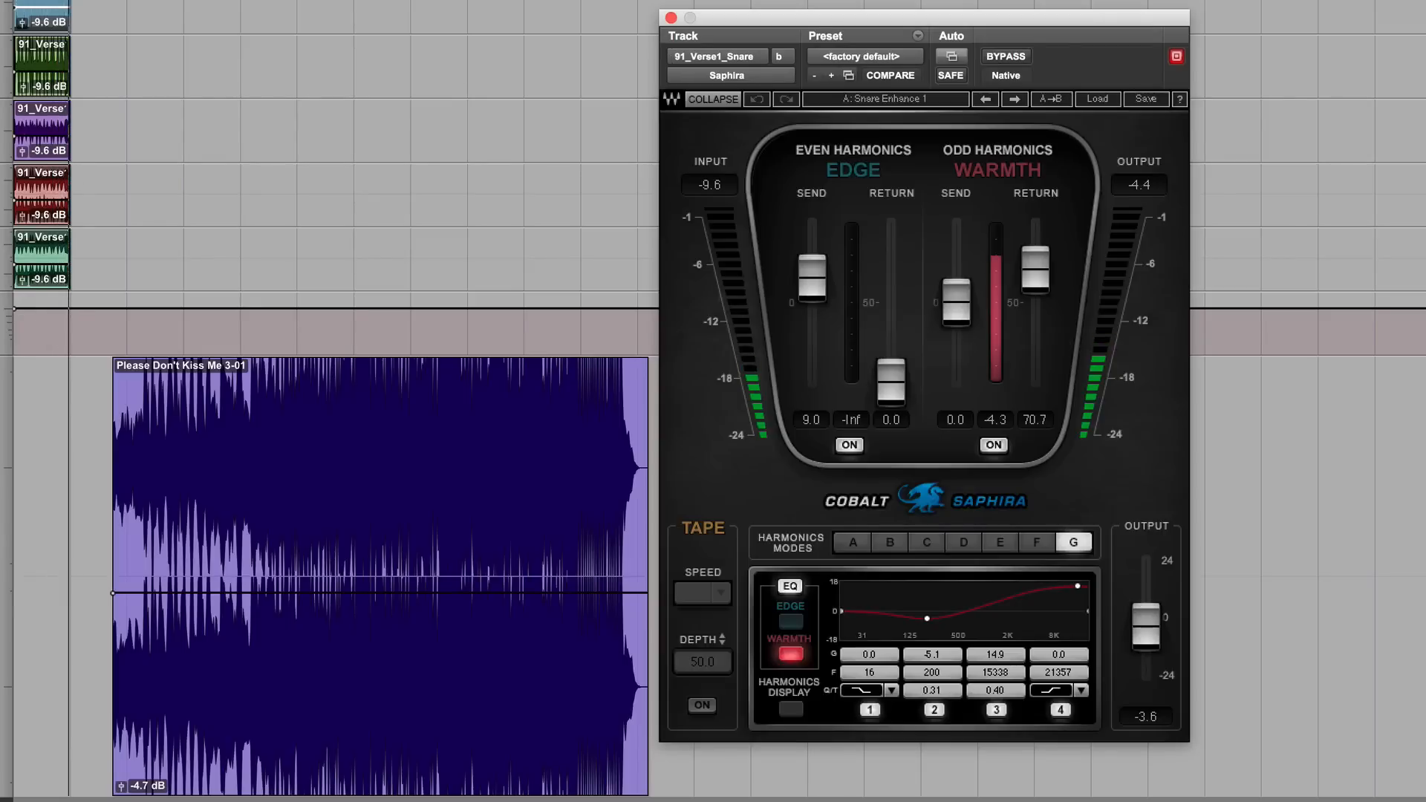
# Compare the Snare Enhance 1 preset on the 91_Verse1_Snare track with the bypassed sound twice.
pyautogui.click(1007, 59)
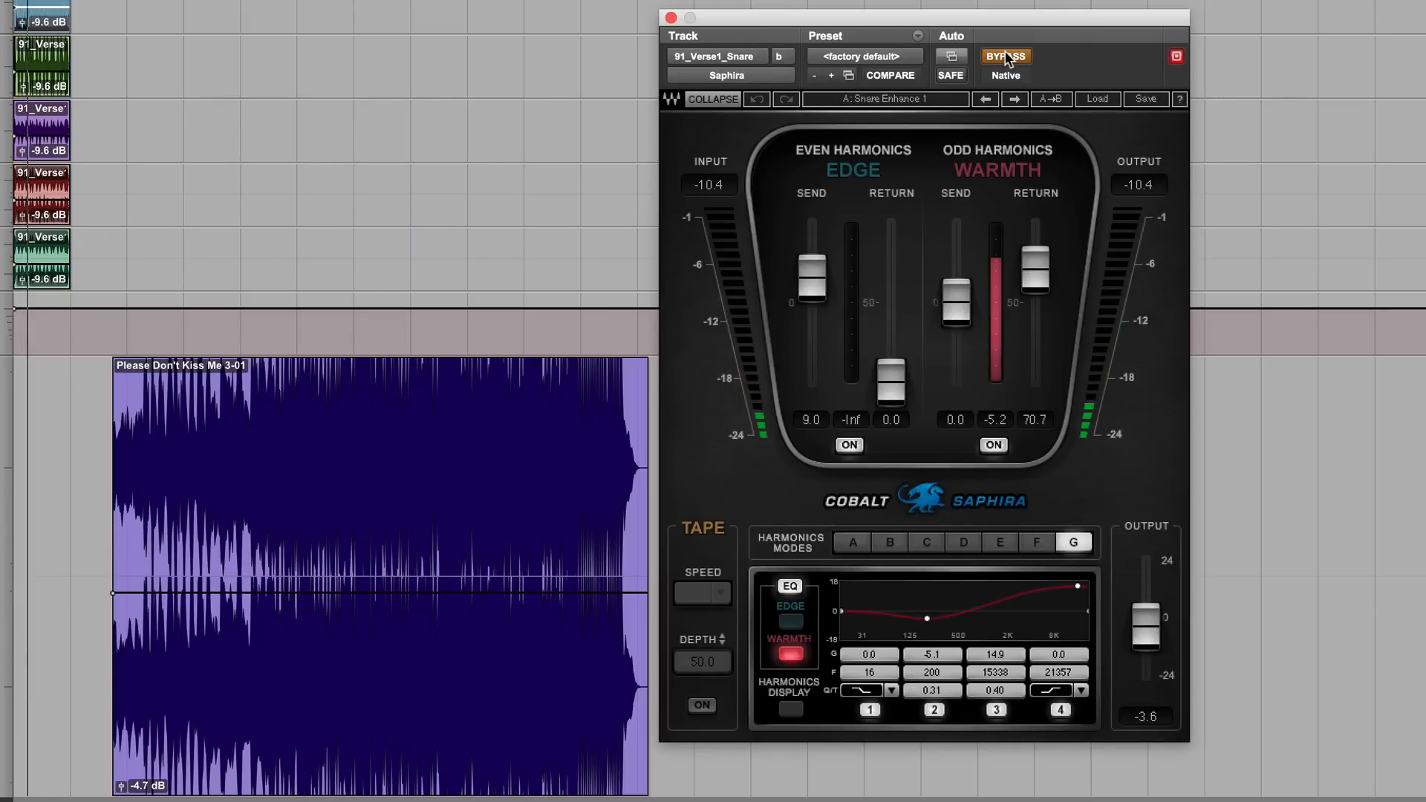
pyautogui.click(1007, 60)
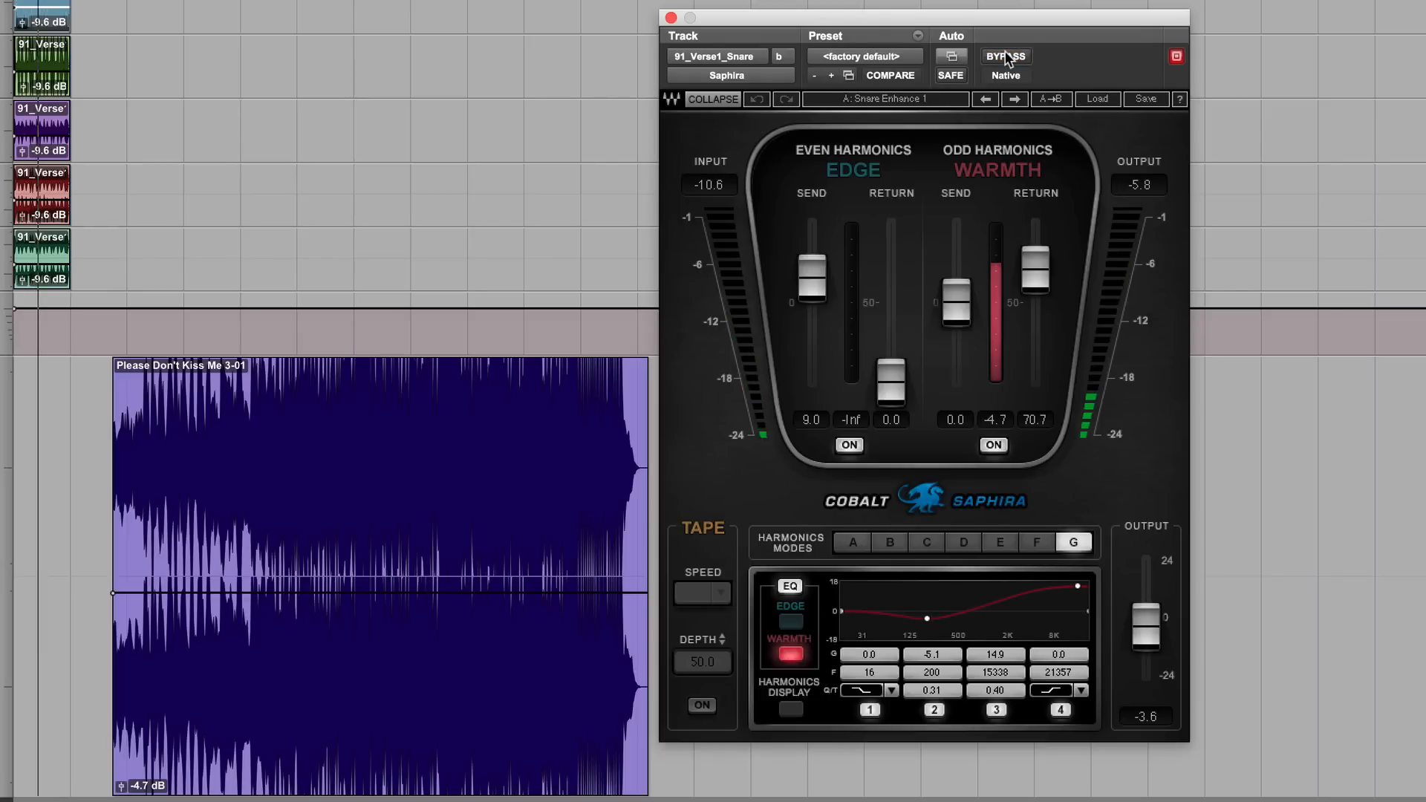
pyautogui.click(1005, 55)
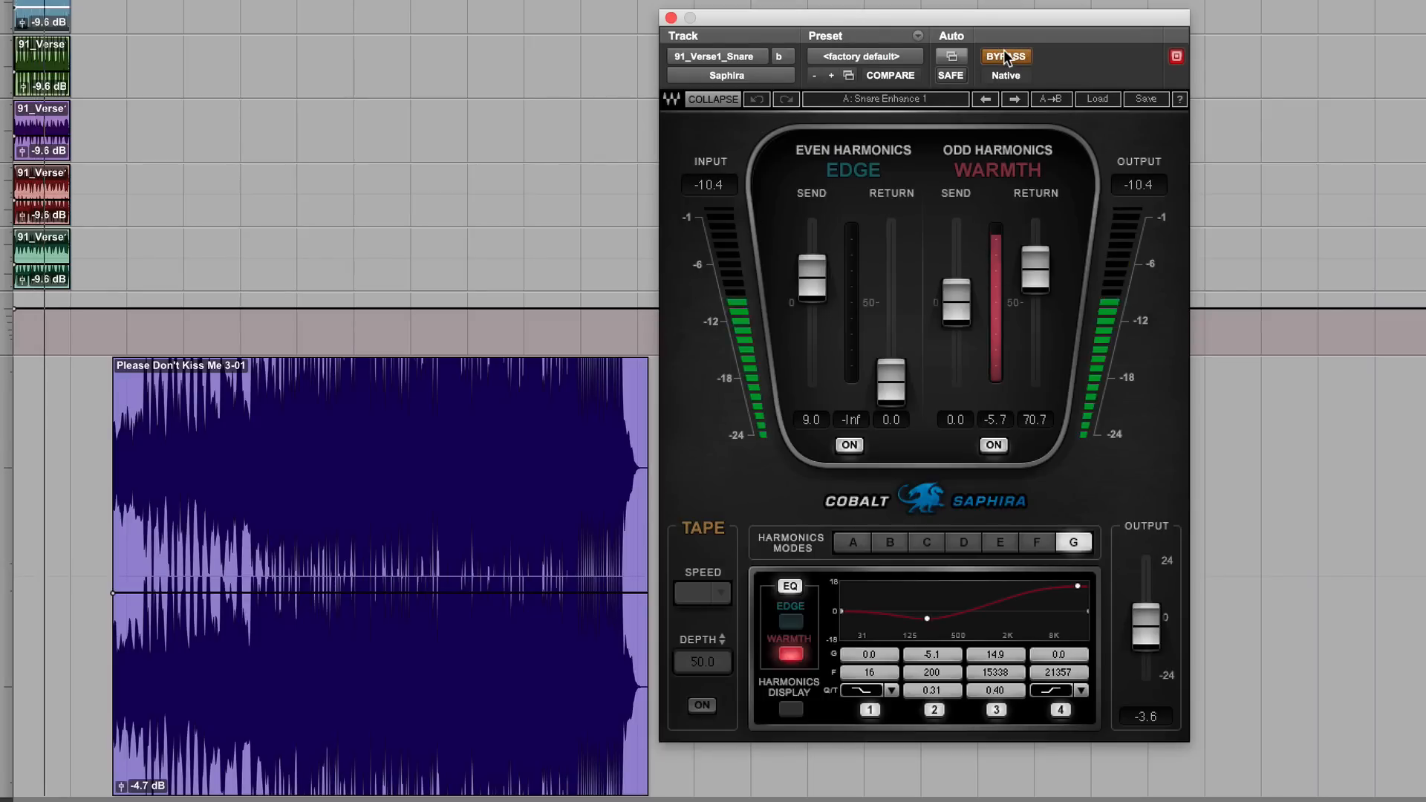
pyautogui.click(1004, 56)
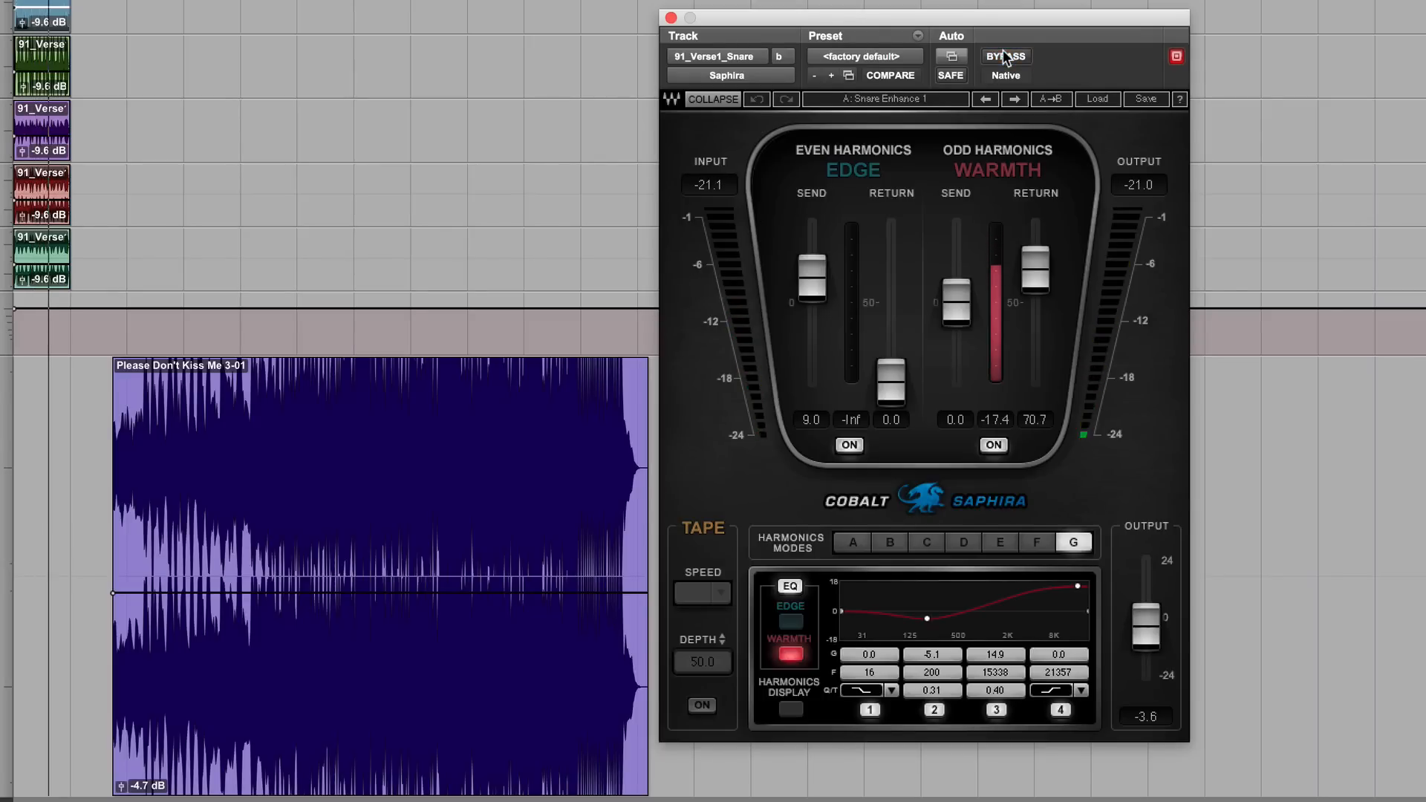